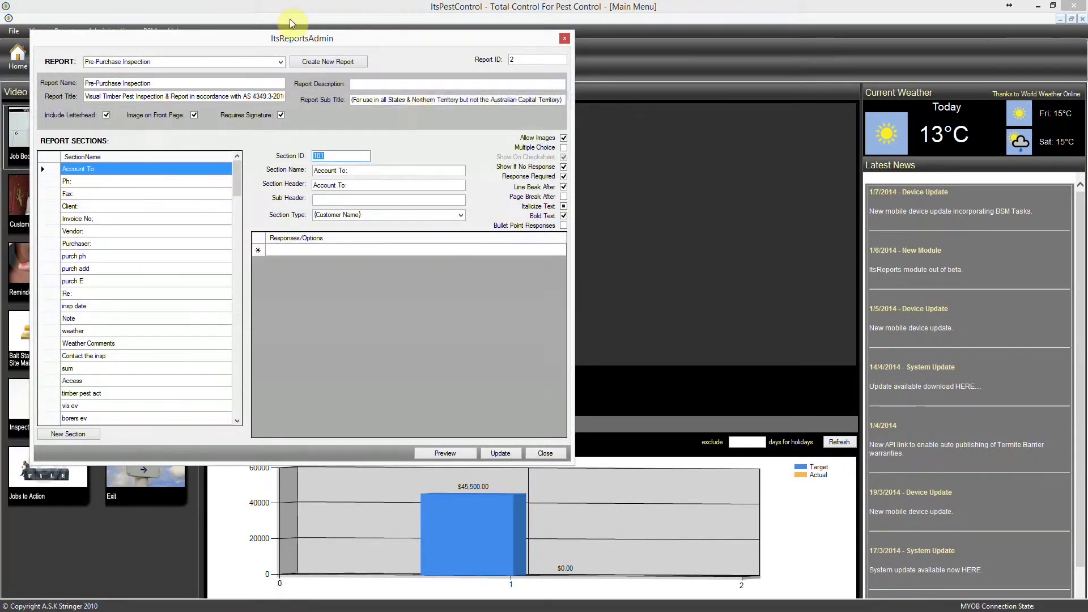
# Create a new report and name it New Inspection Report
pyautogui.moveTo(295, 42); pyautogui.dragTo(417, 64)
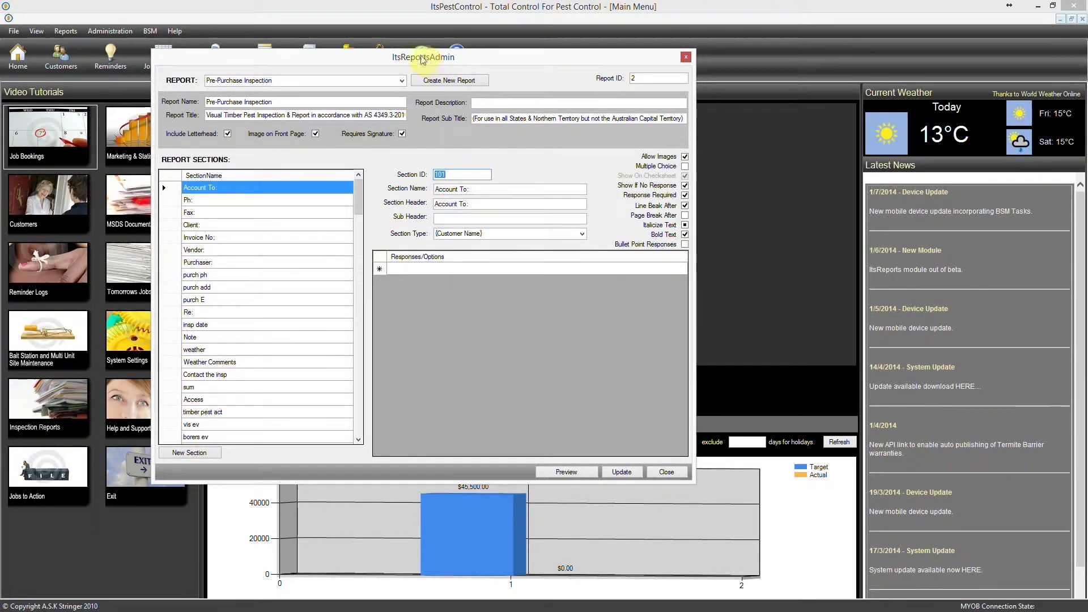
pyautogui.moveTo(421, 57); pyautogui.dragTo(421, 49)
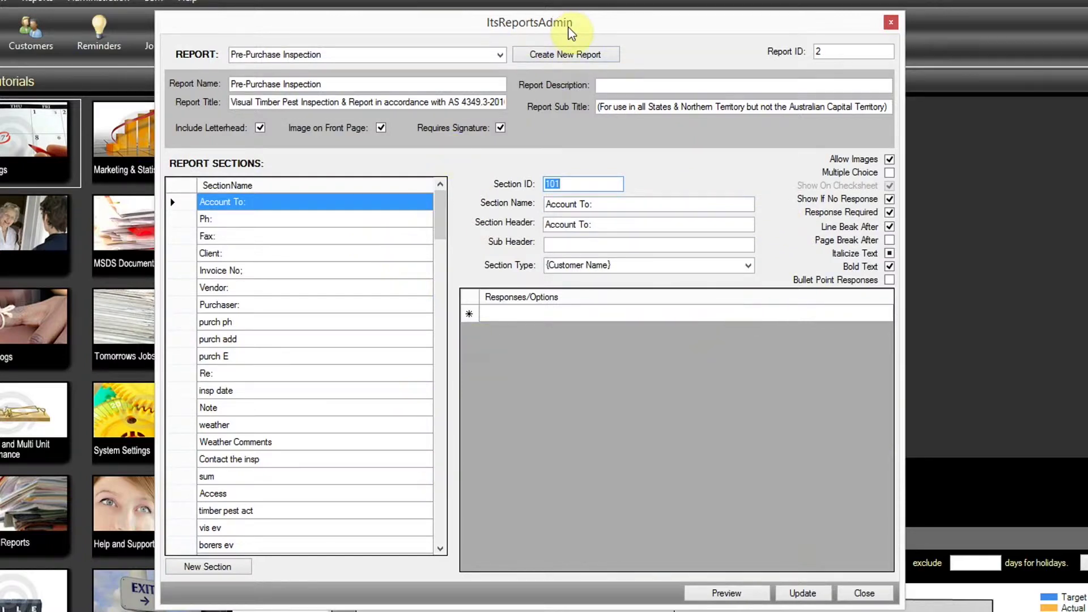
pyautogui.click(576, 55)
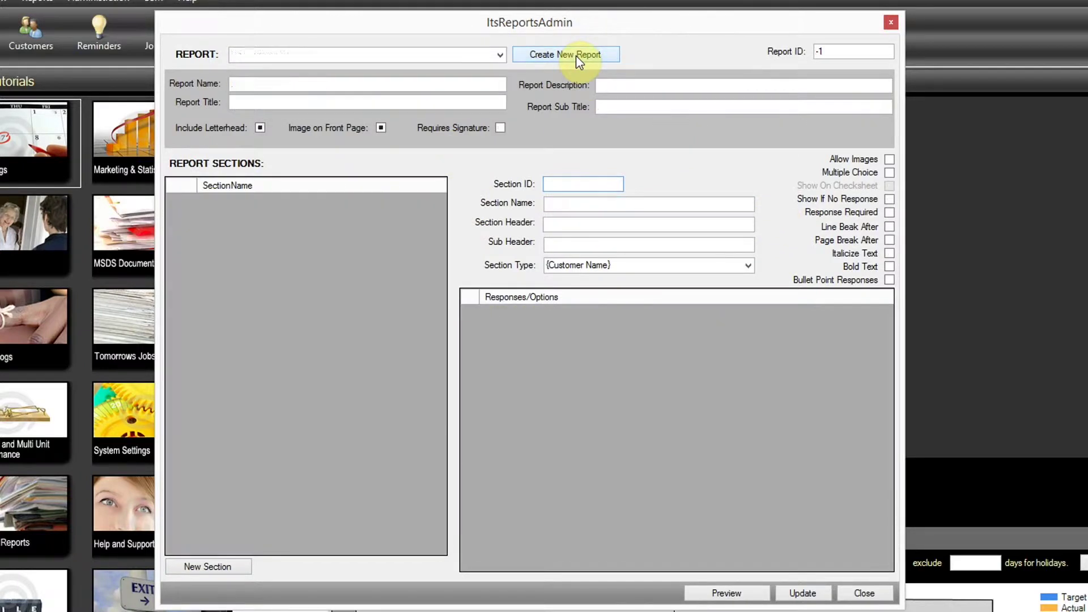
pyautogui.write('M')
pyautogui.press('BackSpace')
pyautogui.write('New Im')
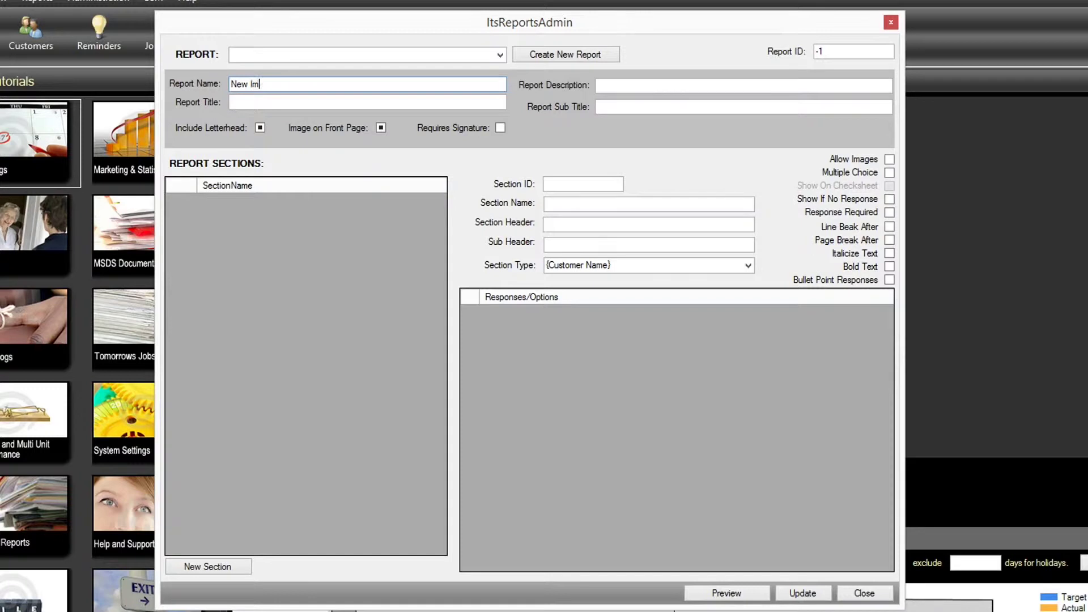
pyautogui.press('BackSpace')
pyautogui.write('nspection Report')
pyautogui.press('Tab')
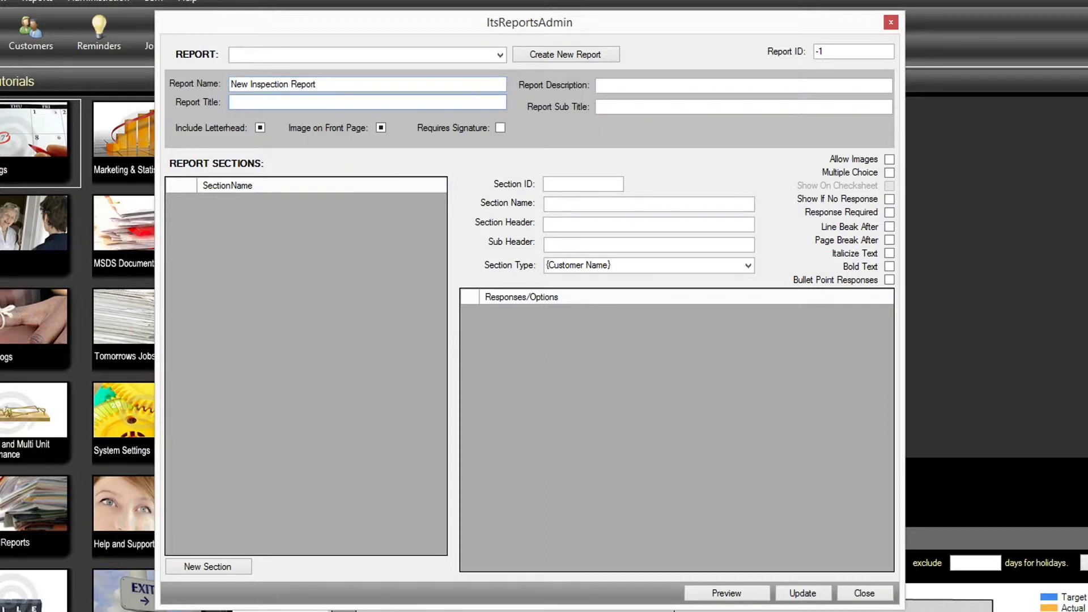
# Set the title to Inspection Report and sub title to In Accord 199251a, enabling letterhead, front-page image and required signature
pyautogui.write('Inspection Report')
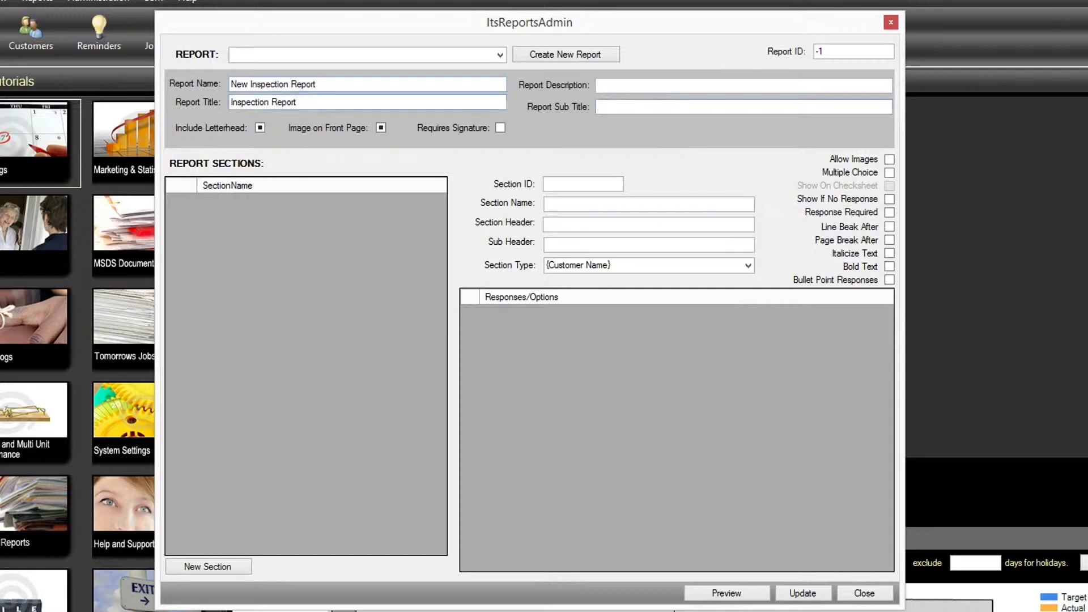
pyautogui.write('In Accord ')
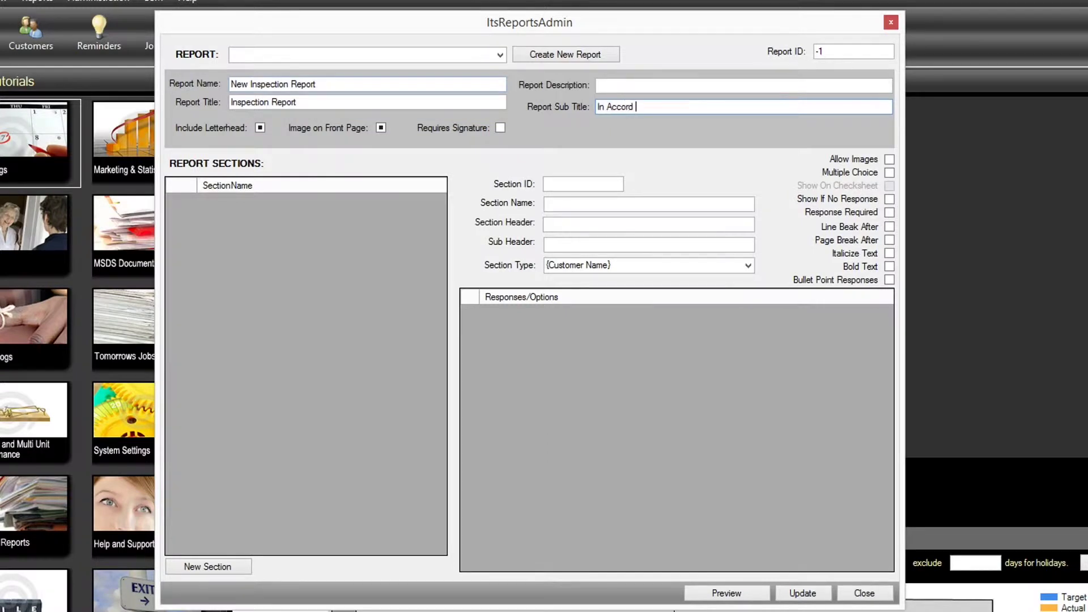
pyautogui.write('199251a')
pyautogui.click(261, 128)
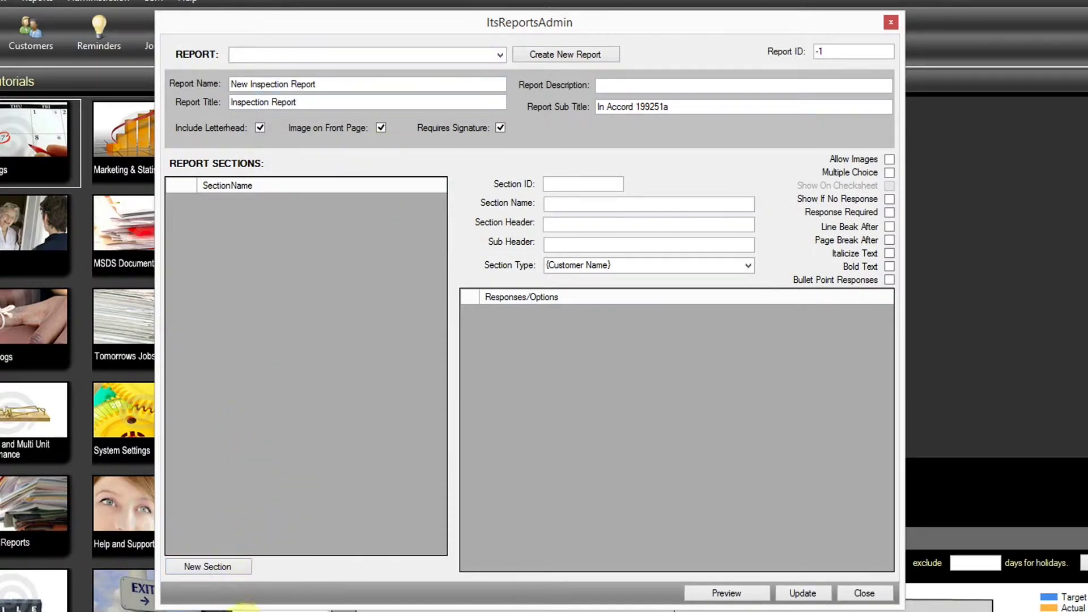
# Add the first report section and name it Customer Name
pyautogui.click(205, 568)
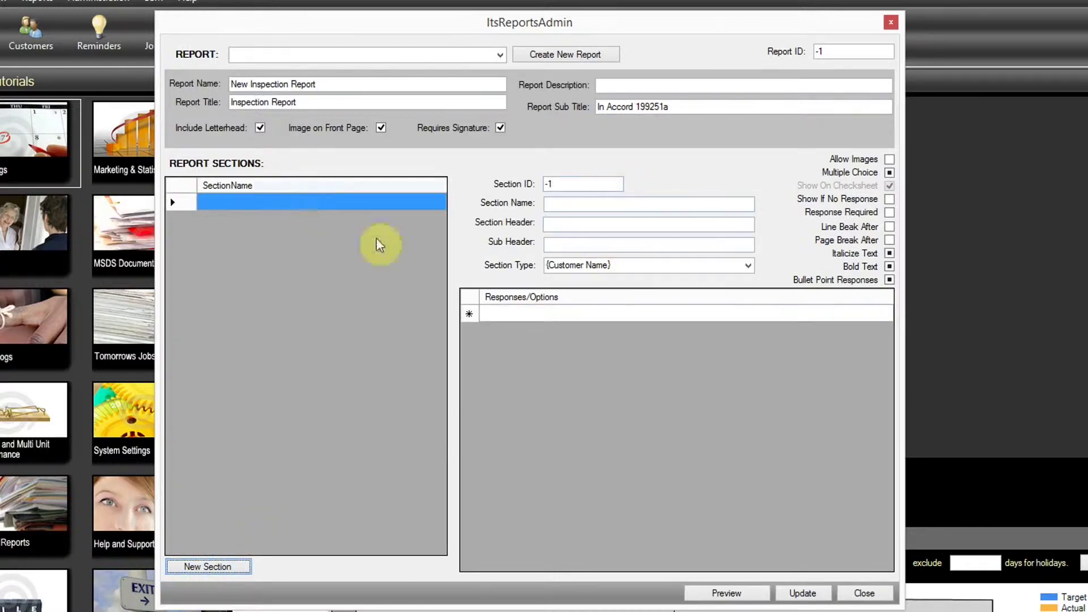
pyautogui.click(583, 205)
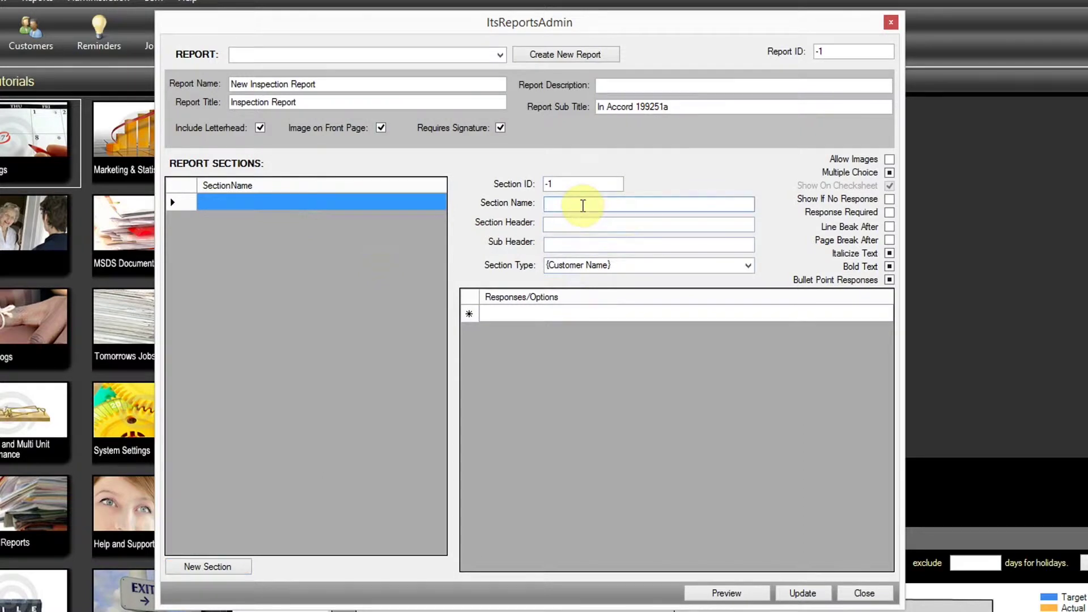
pyautogui.write('ustomer')
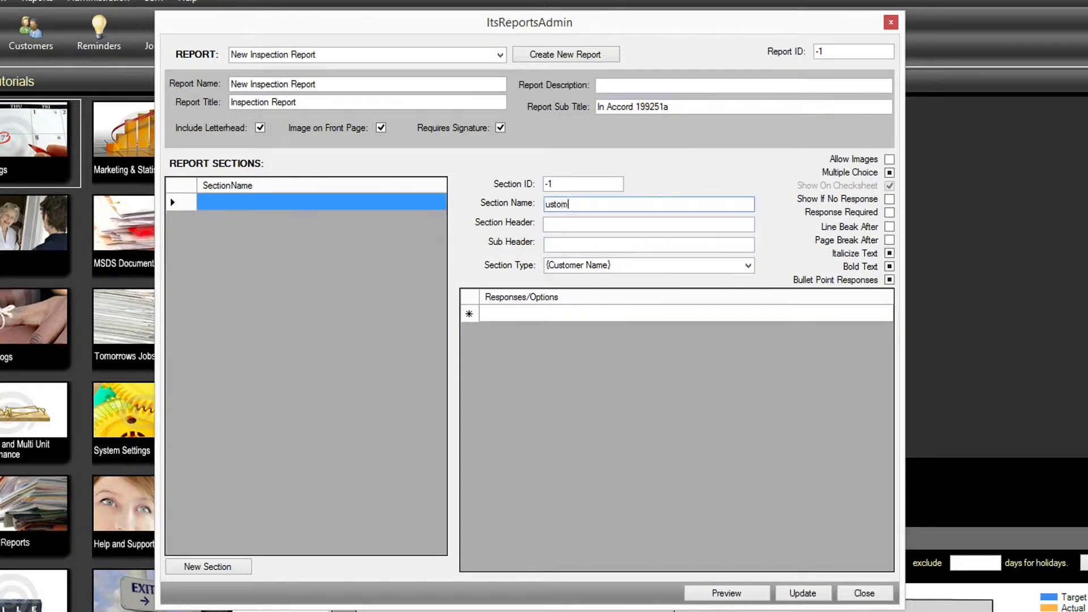
pyautogui.press('BackSpace')
pyautogui.press('BackSpace')
pyautogui.press('BackSpace')
pyautogui.press('BackSpace')
pyautogui.press('BackSpace')
pyautogui.press('BackSpace')
pyautogui.press('BackSpace')
pyautogui.press('BackSpace')
pyautogui.write('Customer Name')
# Give the Customer Name section the header Customer Details, sub header Name: and section type {Customer Name}
pyautogui.click(562, 225)
pyautogui.write('Customer Details')
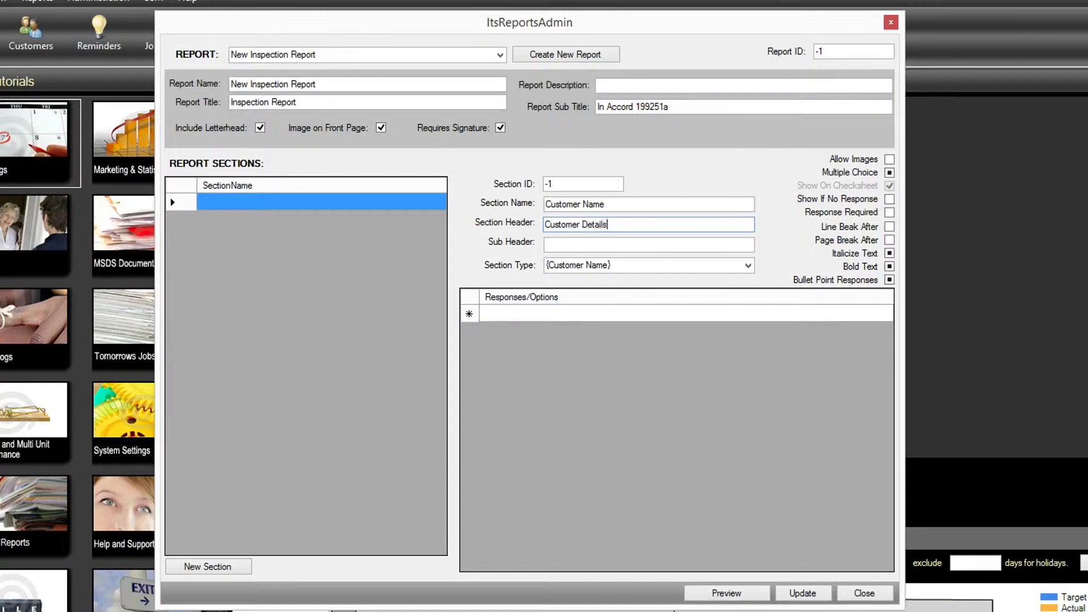
pyautogui.press('Tab')
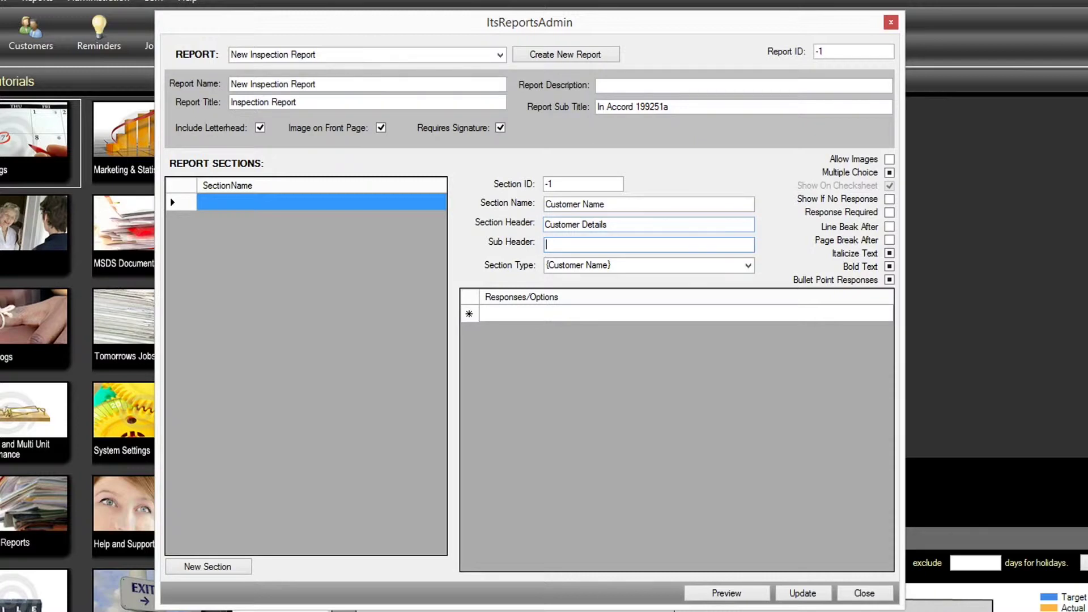
pyautogui.write('Name:')
pyautogui.moveTo(650, 224); pyautogui.dragTo(452, 218)
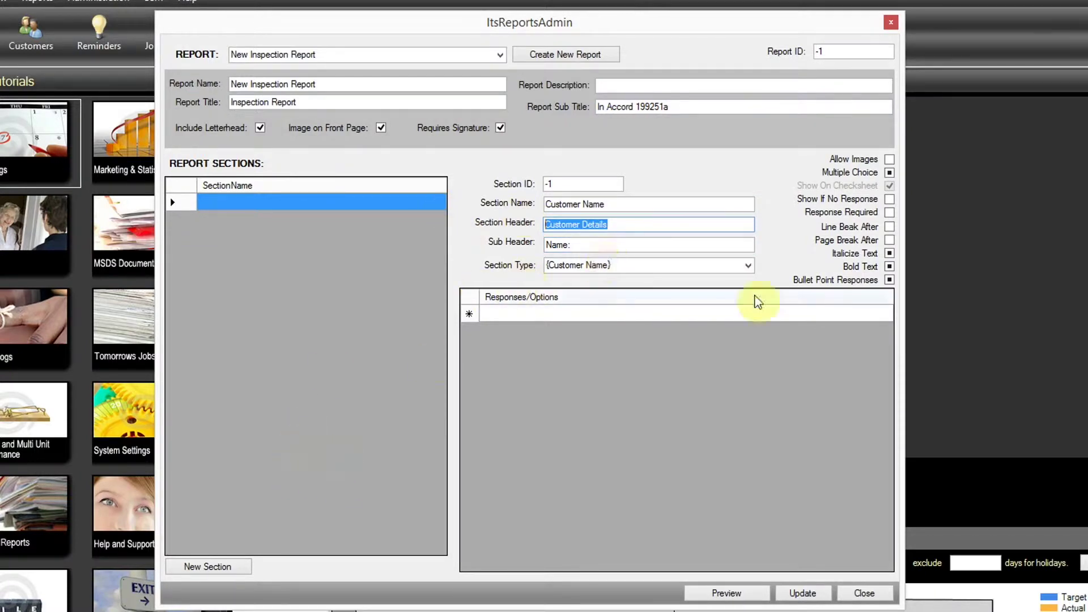
pyautogui.click(748, 266)
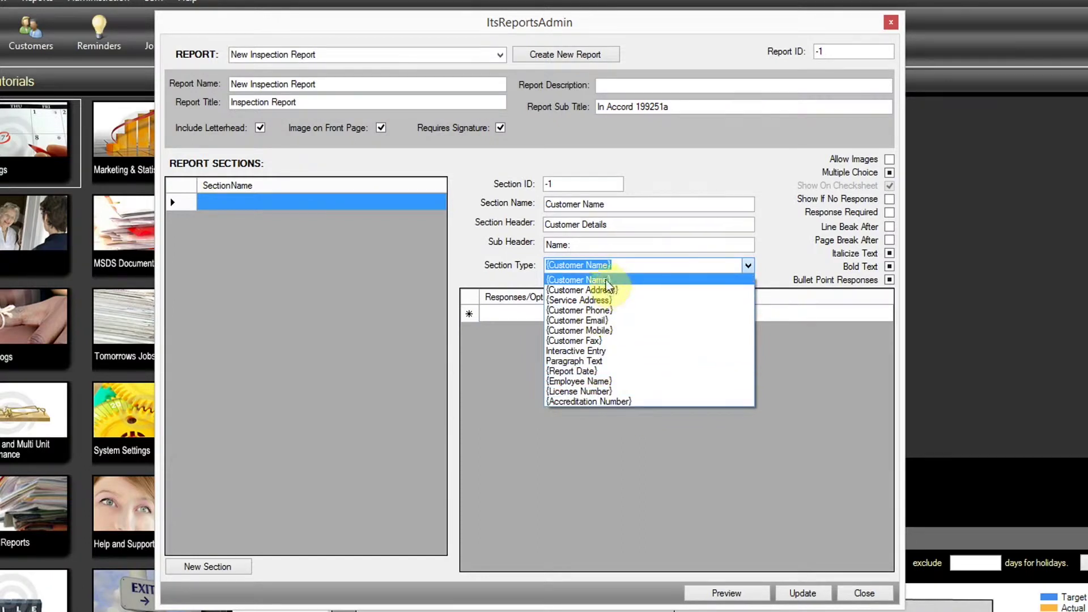
pyautogui.click(608, 282)
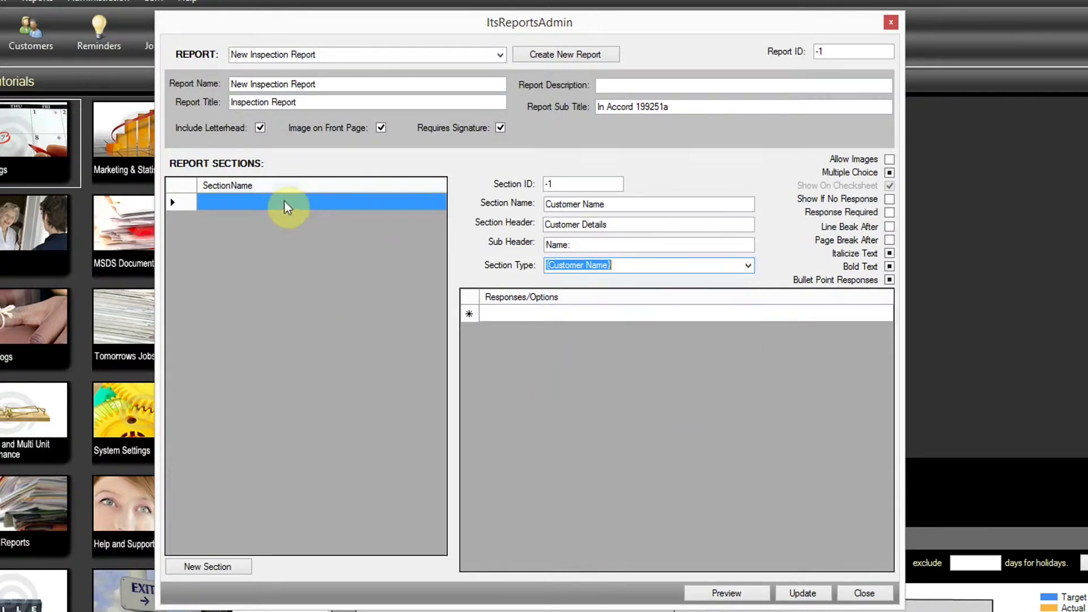
# Add a second report section named Customers Address
pyautogui.click(222, 571)
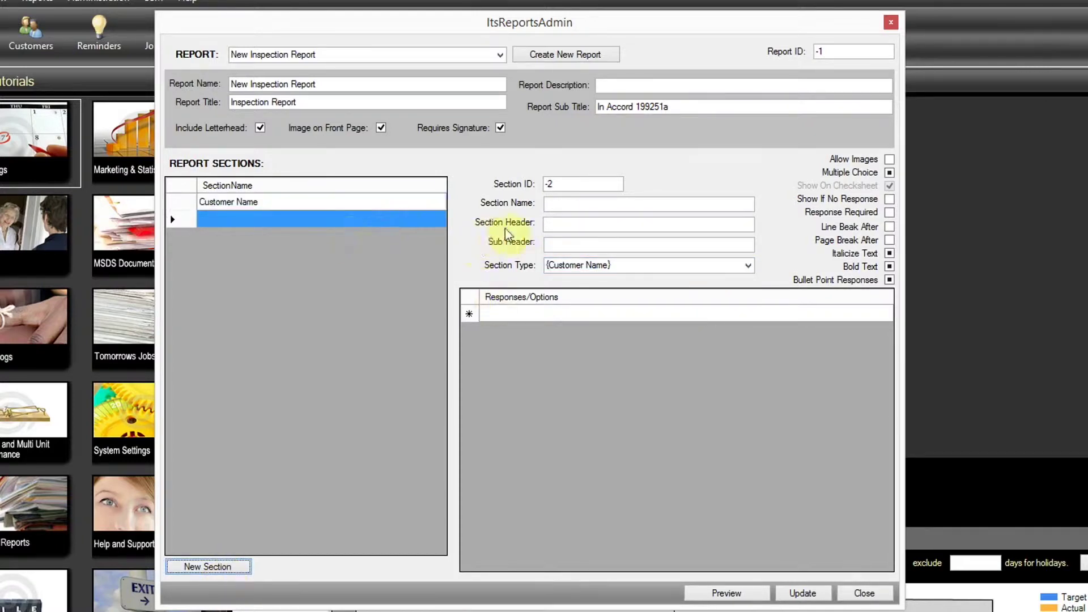
pyautogui.click(556, 203)
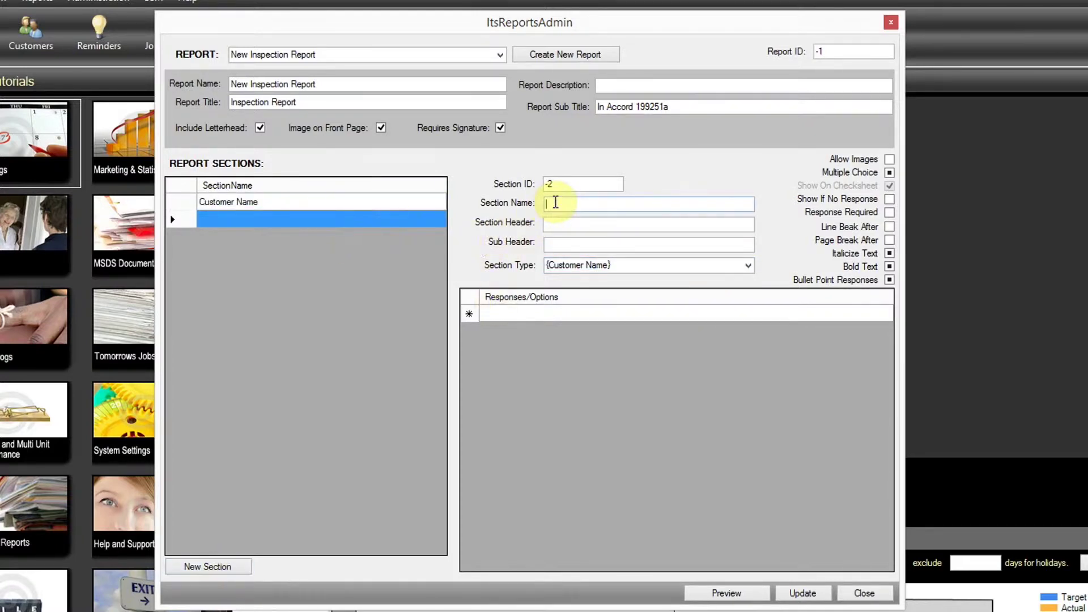
pyautogui.write('Cu')
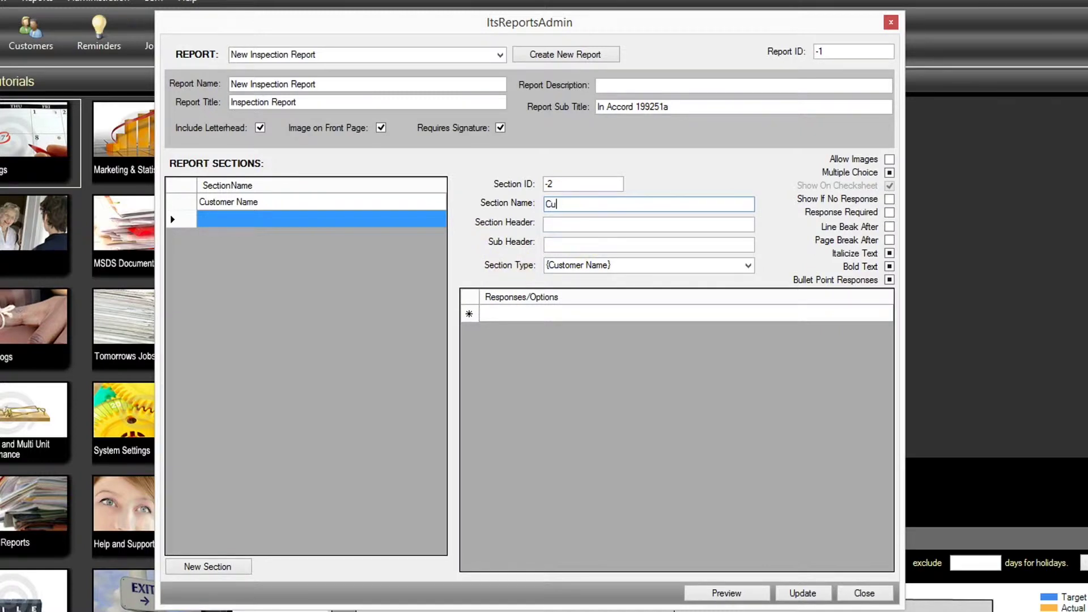
pyautogui.write('stomers Address')
pyautogui.press('Tab')
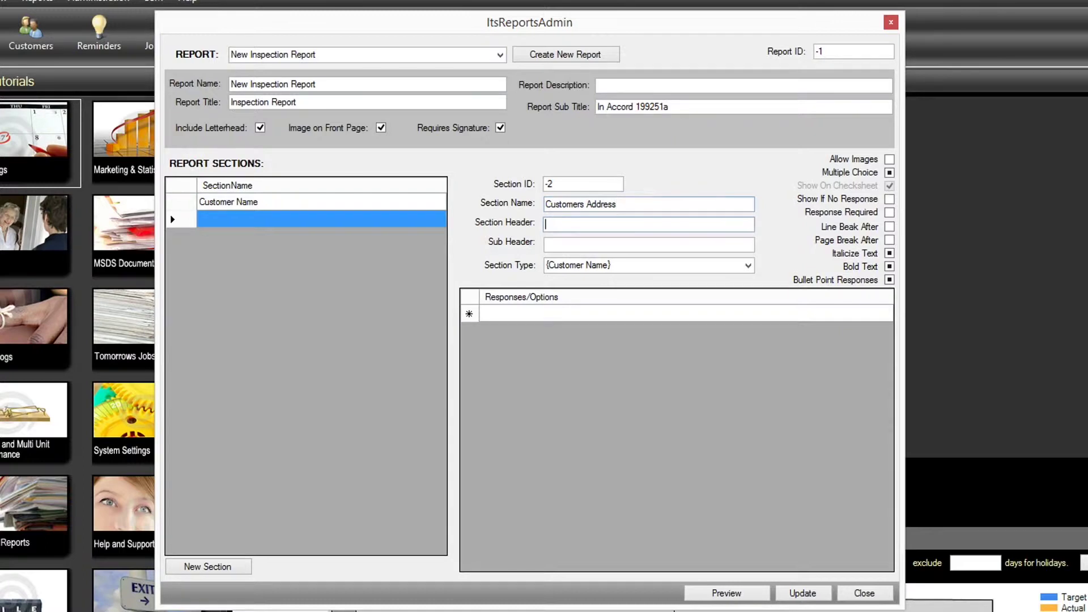
# Give the Customers Address section the header Customer Details, sub header Address: and section type {Customer Address}
pyautogui.write('Customer Details')
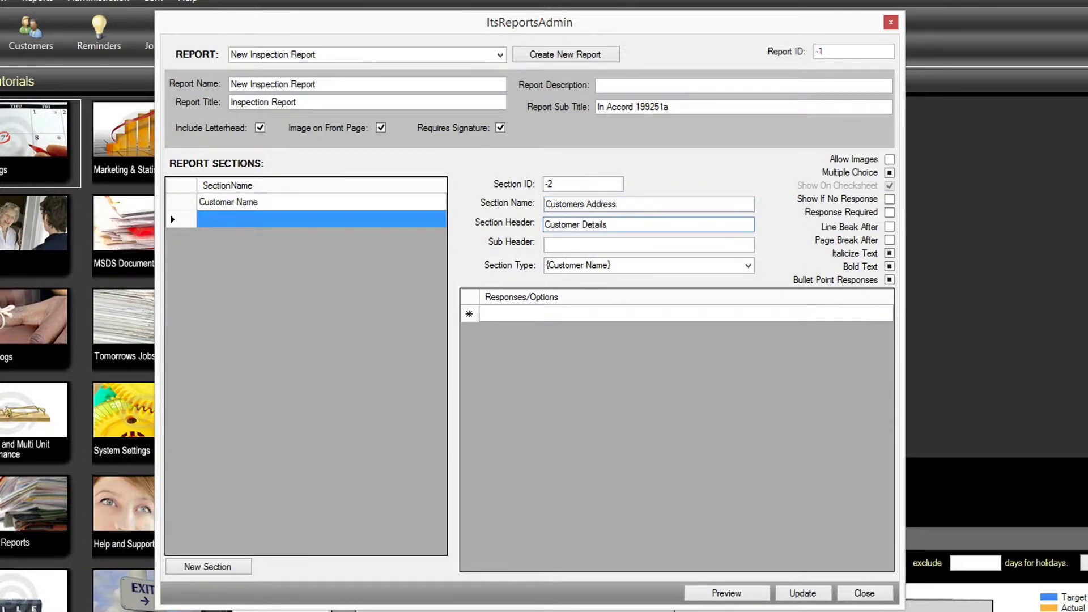
pyautogui.press('Tab')
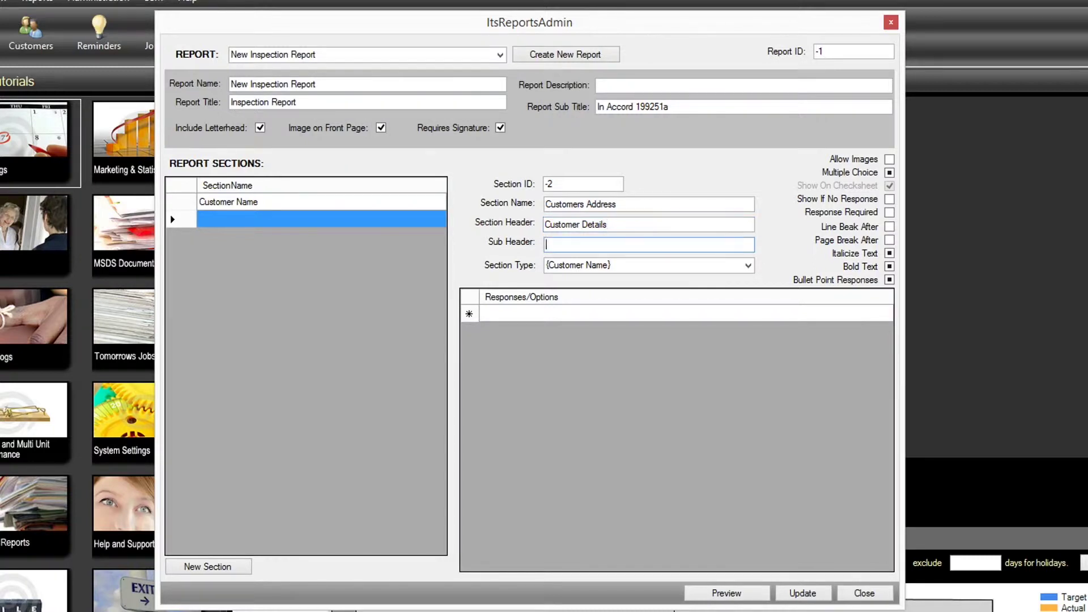
pyautogui.write('Address:')
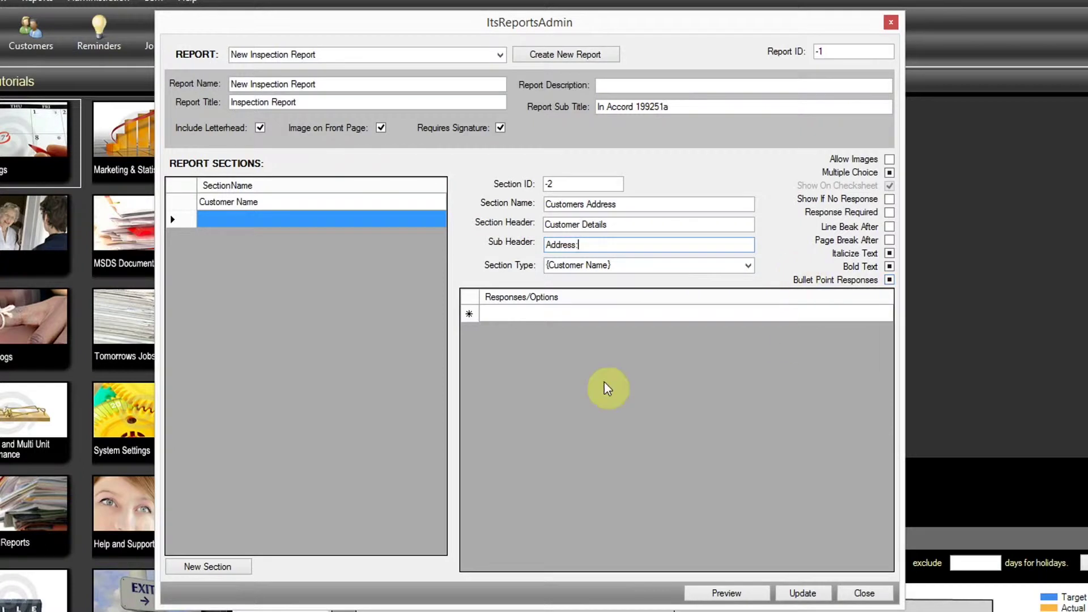
pyautogui.click(748, 265)
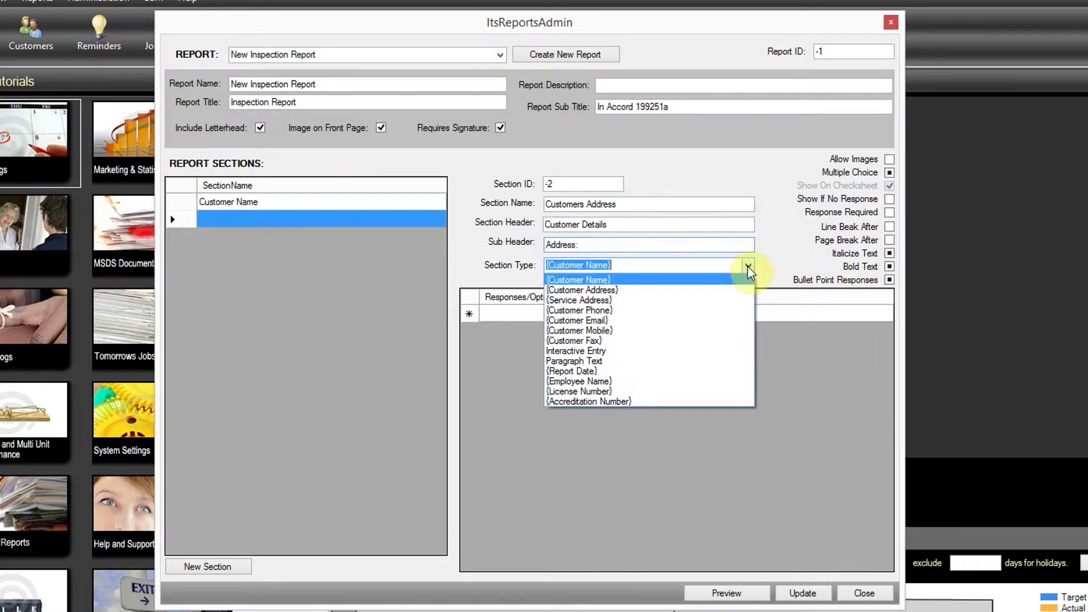
pyautogui.click(661, 291)
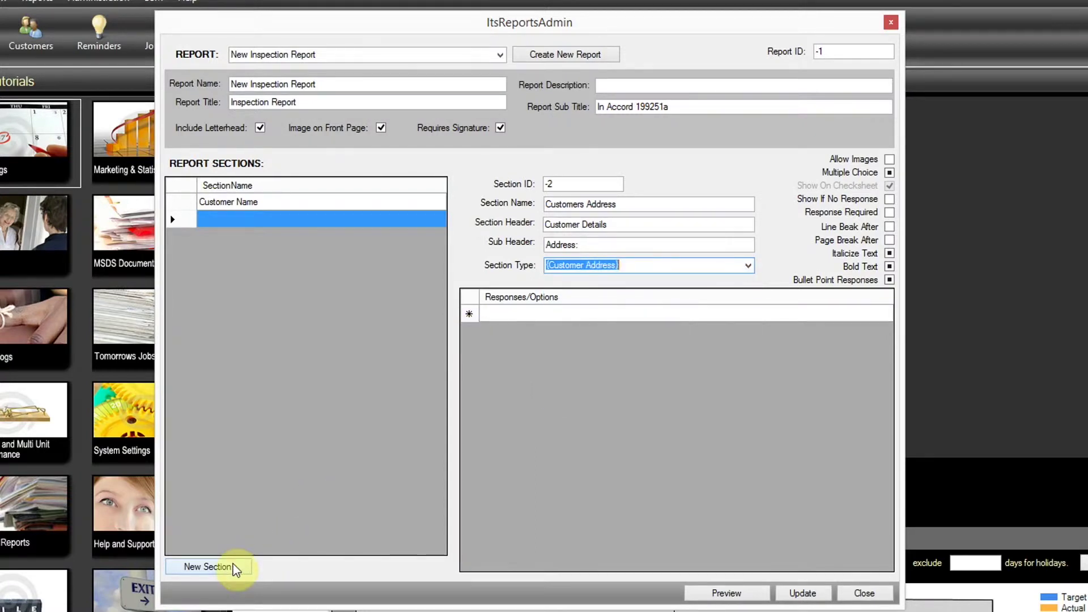
# Add a third report section named Property Address
pyautogui.click(208, 567)
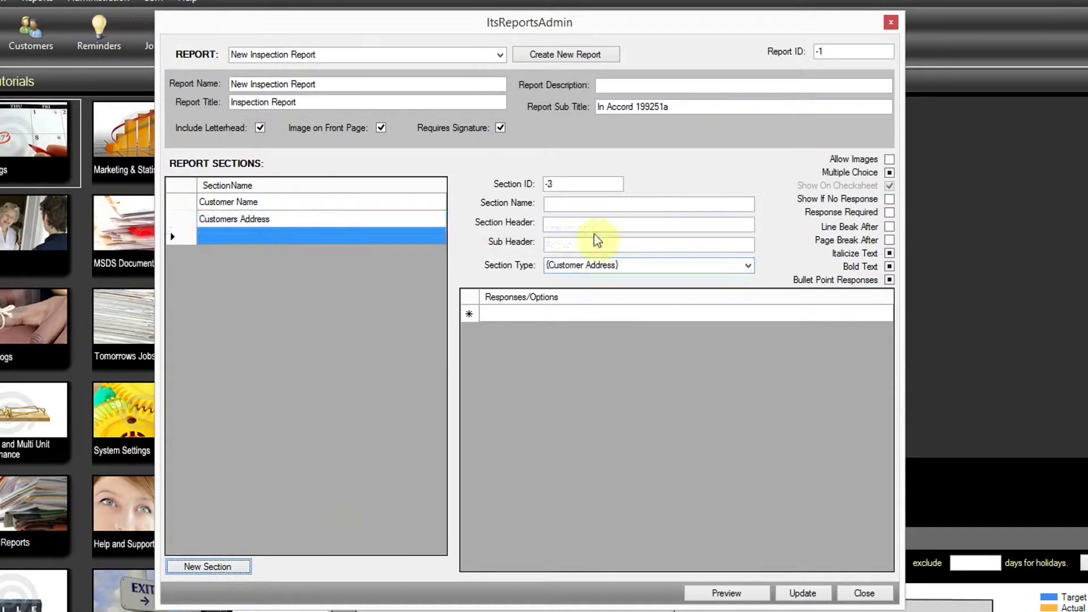
pyautogui.click(563, 205)
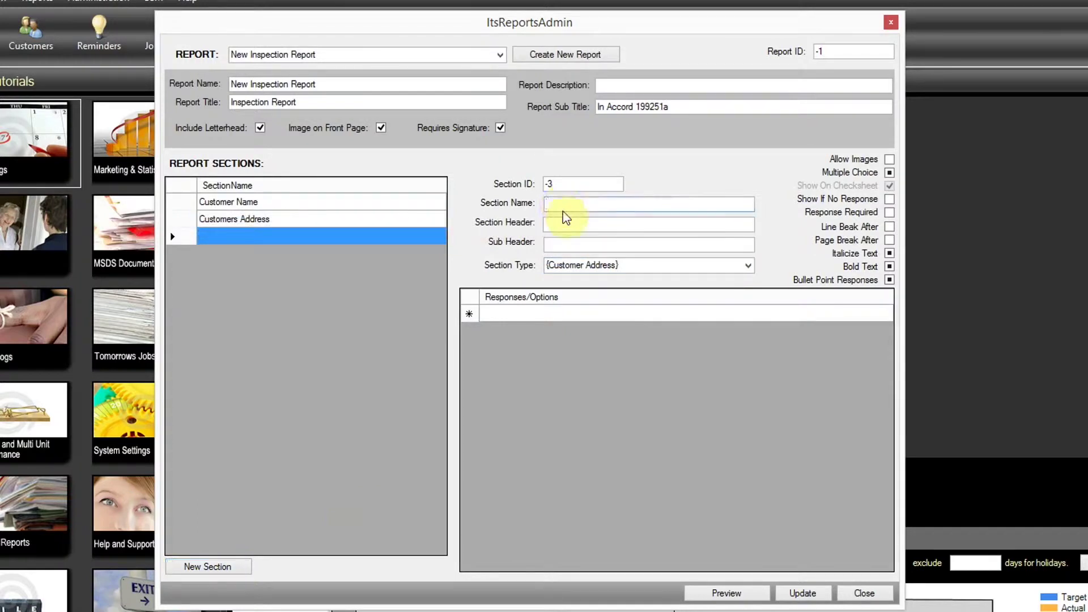
pyautogui.write('Sect')
pyautogui.press('BackSpace')
pyautogui.press('BackSpace')
pyautogui.press('BackSpace')
pyautogui.press('BackSpace')
pyautogui.write('Prop')
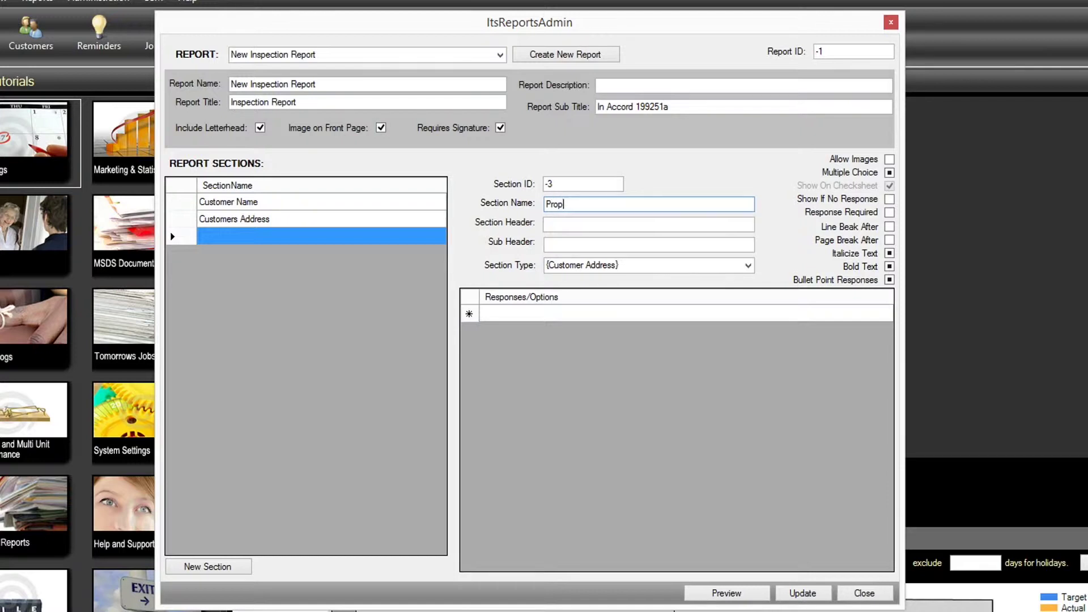
pyautogui.write('erty Address')
pyautogui.press('Tab')
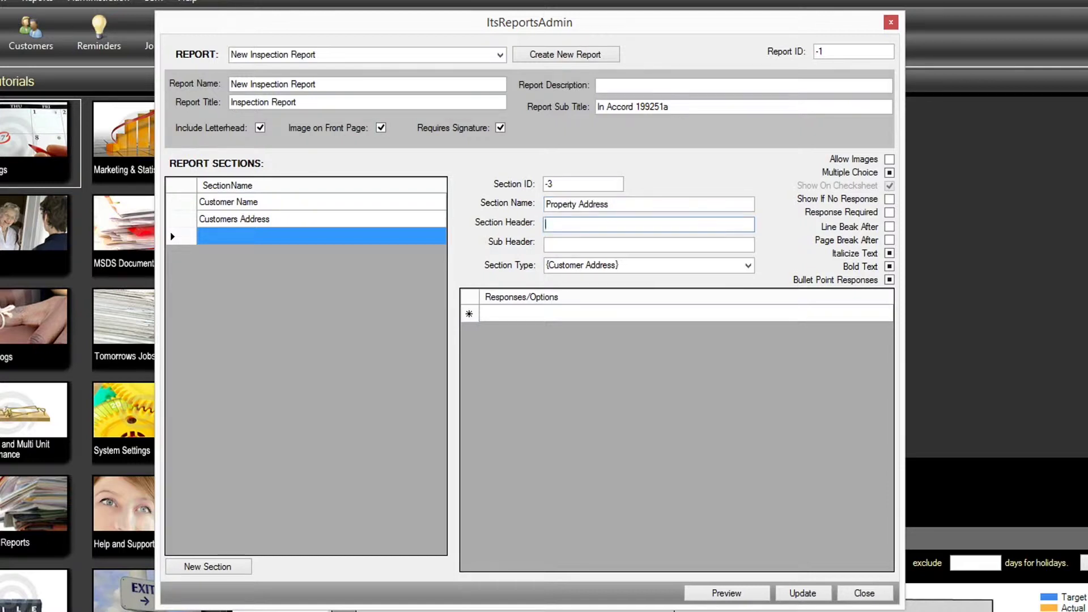
# Give the Property Address section the header Customer Details, sub header Property Address and section type {Service Address}
pyautogui.write('Customer Details')
pyautogui.press('Tab')
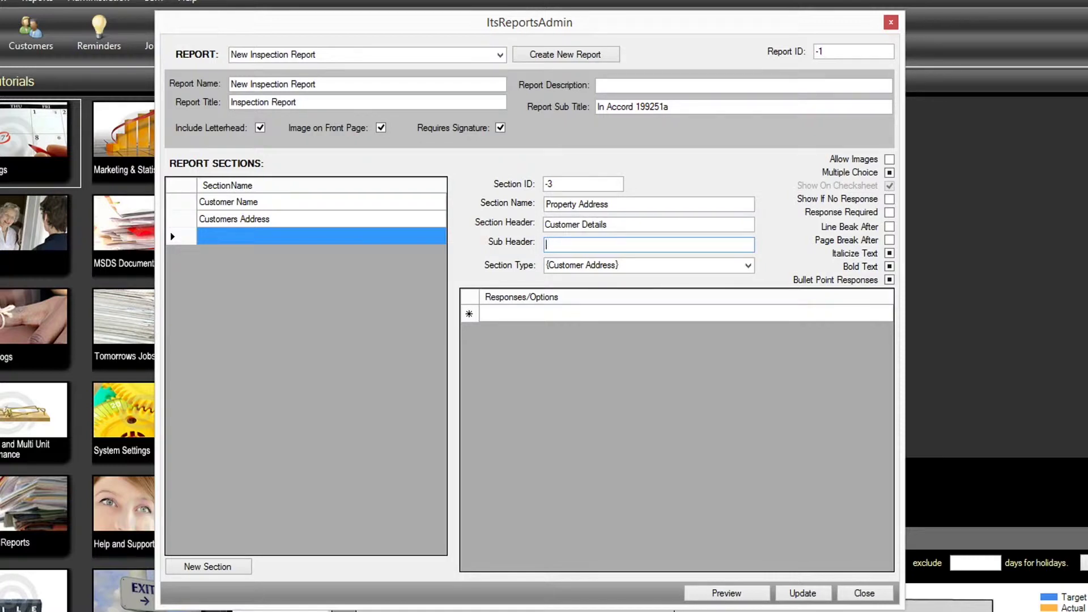
pyautogui.write('operty Address')
pyautogui.click(749, 265)
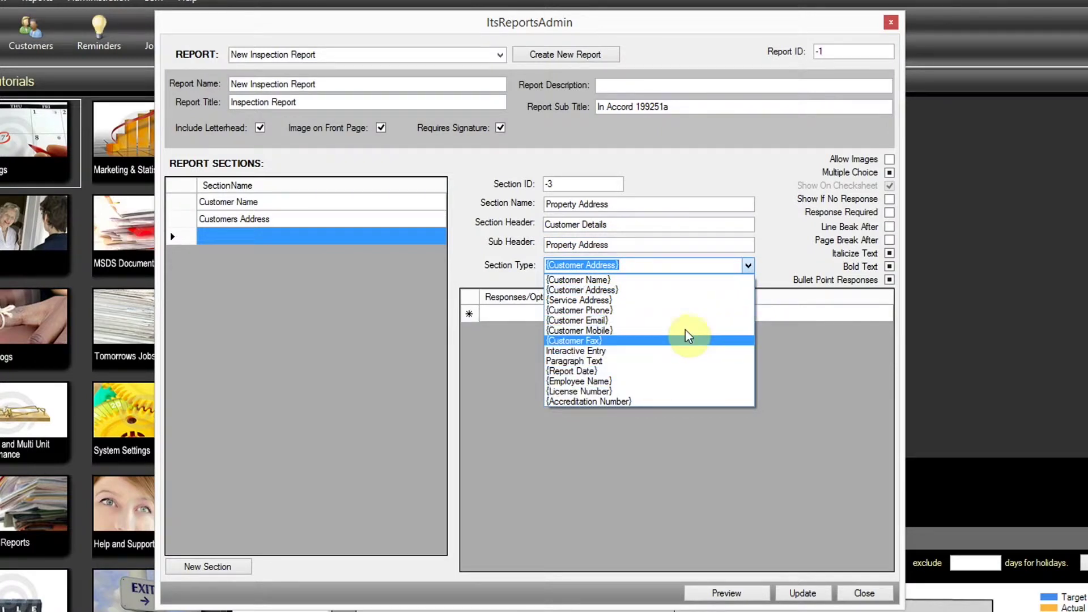
pyautogui.click(681, 301)
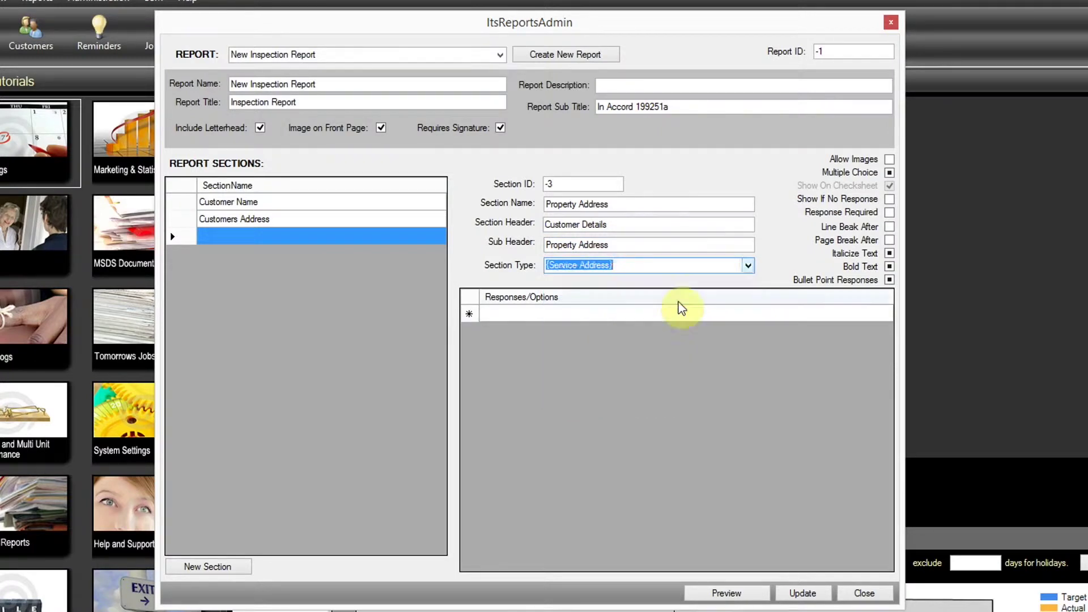
# Start another blank section and preview the report, examining the front page and the Customer Details part
pyautogui.click(210, 567)
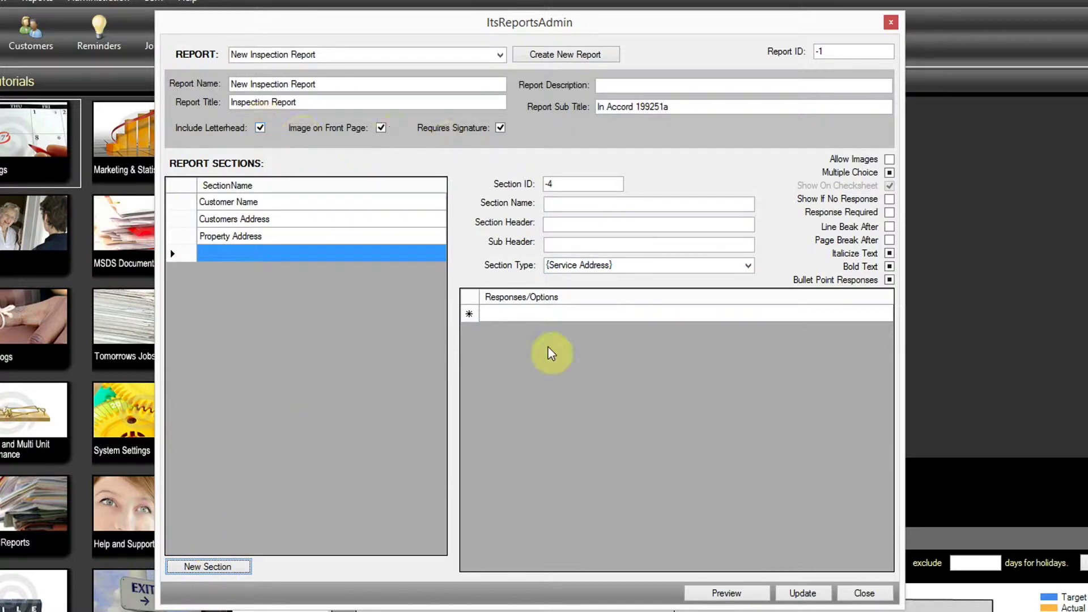
pyautogui.click(726, 593)
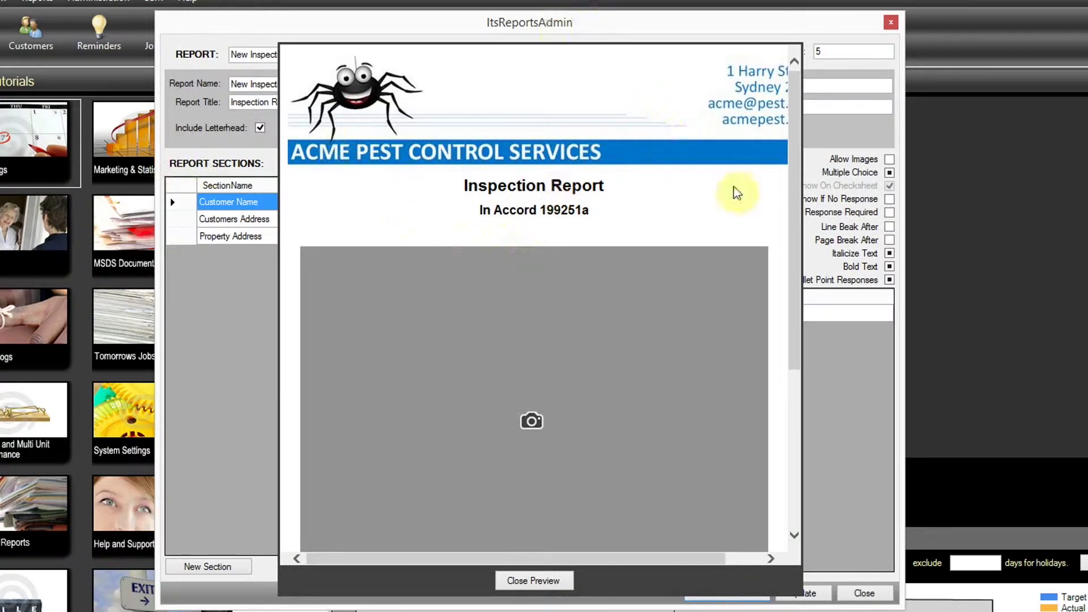
pyautogui.moveTo(797, 212); pyautogui.dragTo(720, 430)
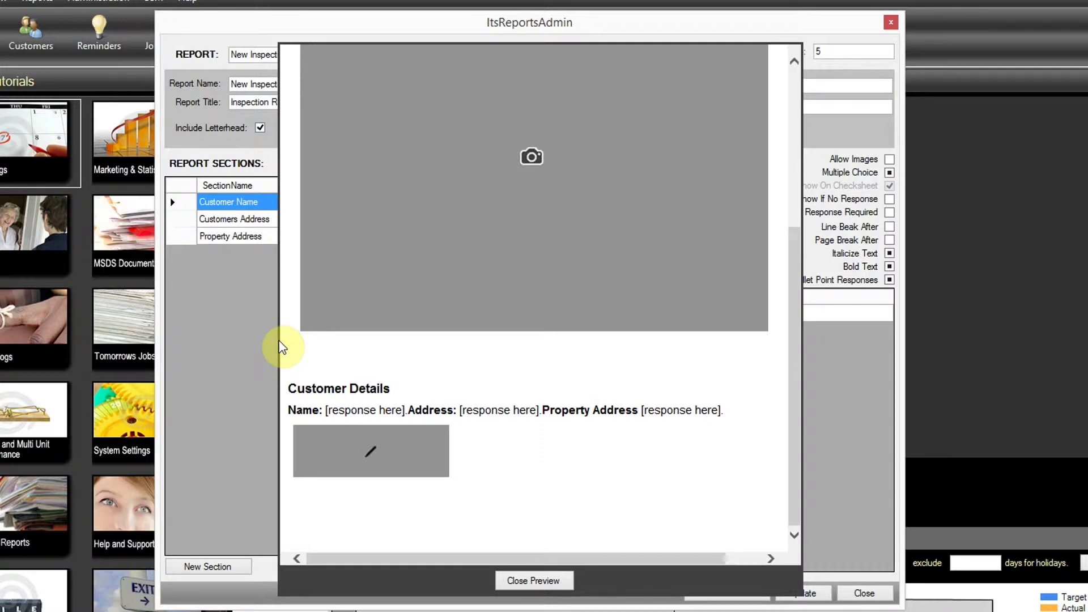
# Turn off multiple choice, italic, bold and bullet point responses for the Customer Name section, and enable a line break after it
pyautogui.click(530, 581)
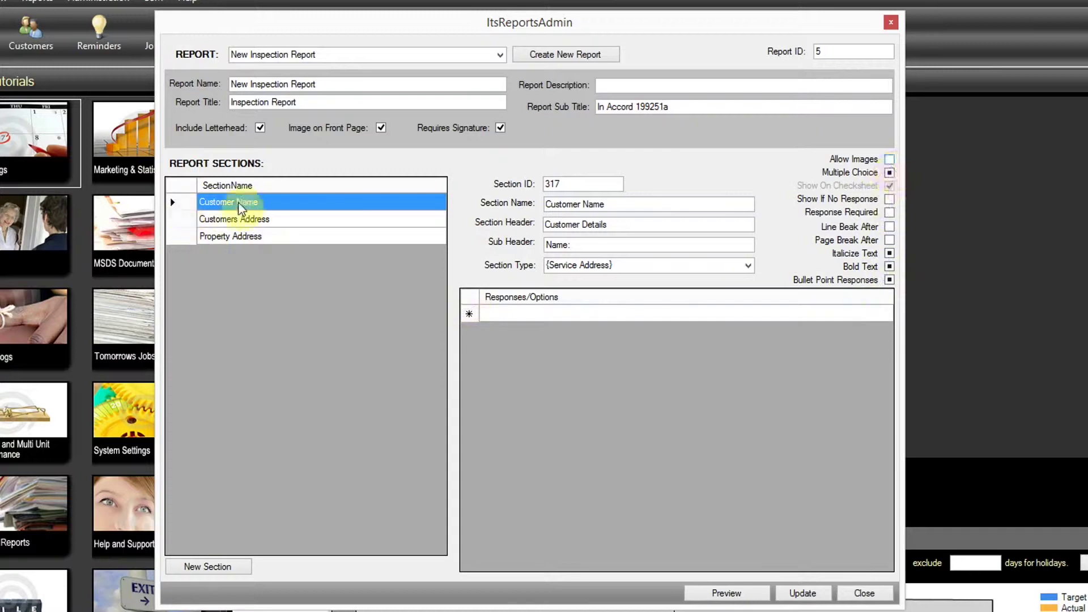
pyautogui.click(889, 171)
pyautogui.click(891, 173)
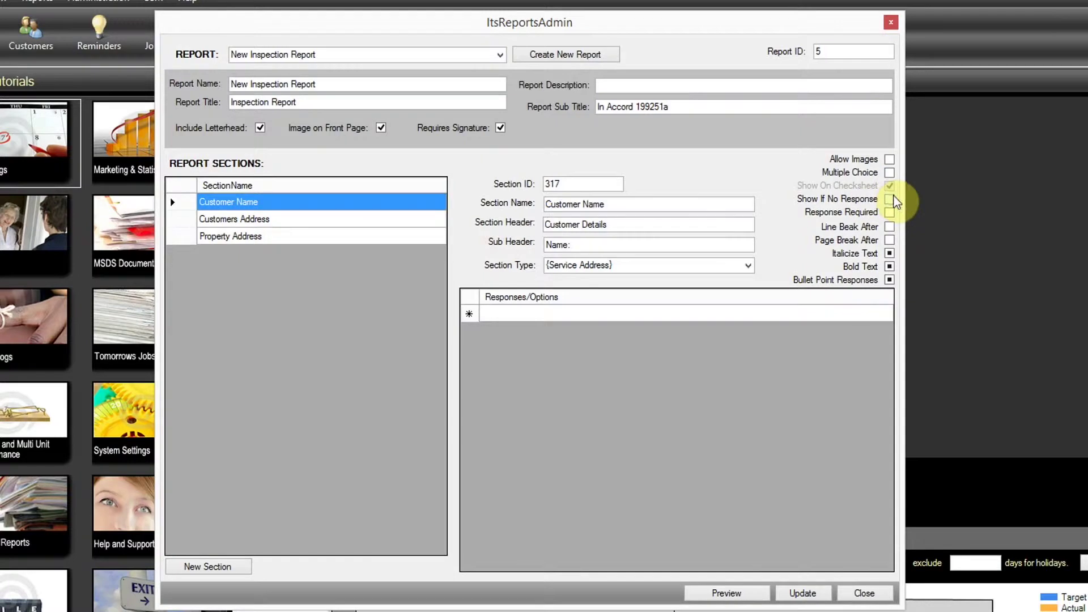
pyautogui.click(890, 255)
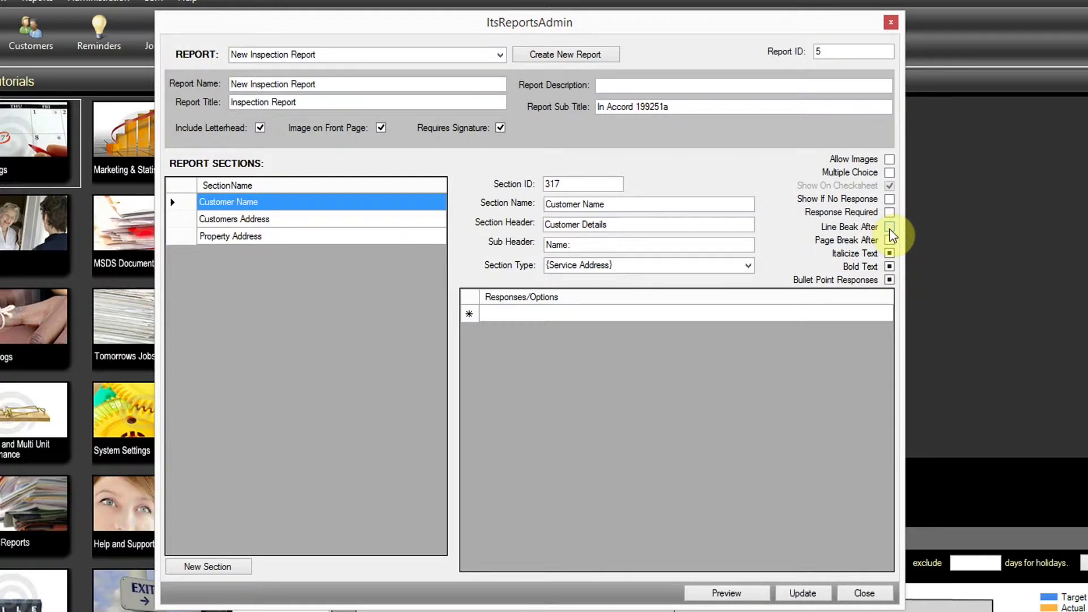
pyautogui.click(889, 254)
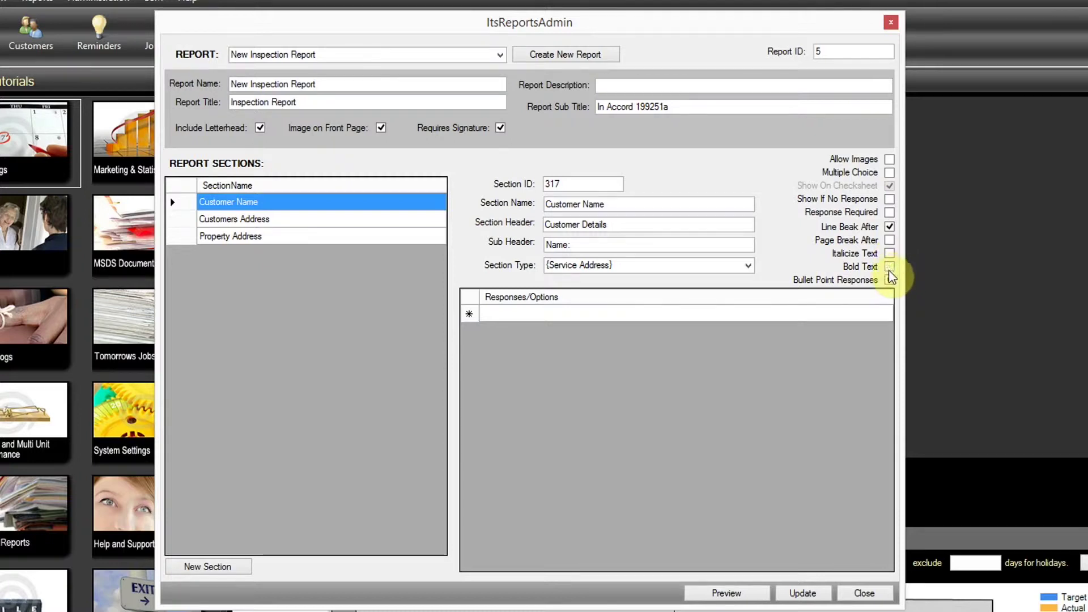
pyautogui.click(889, 281)
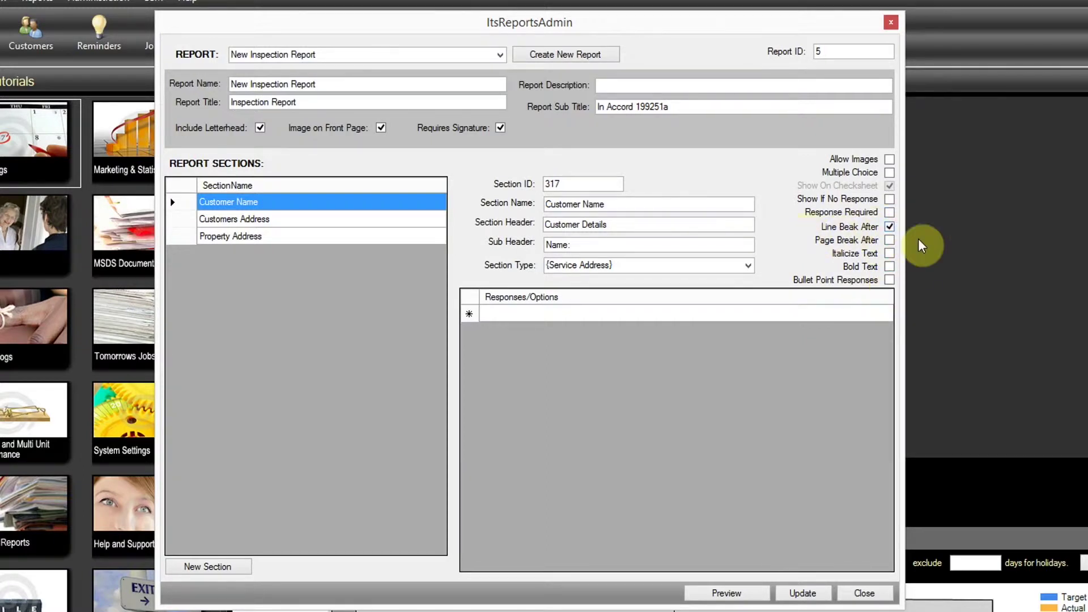
# Disable italic text, bold text, bullet point responses and multiple choice for the Customers Address section, and enable its line break after
pyautogui.click(395, 226)
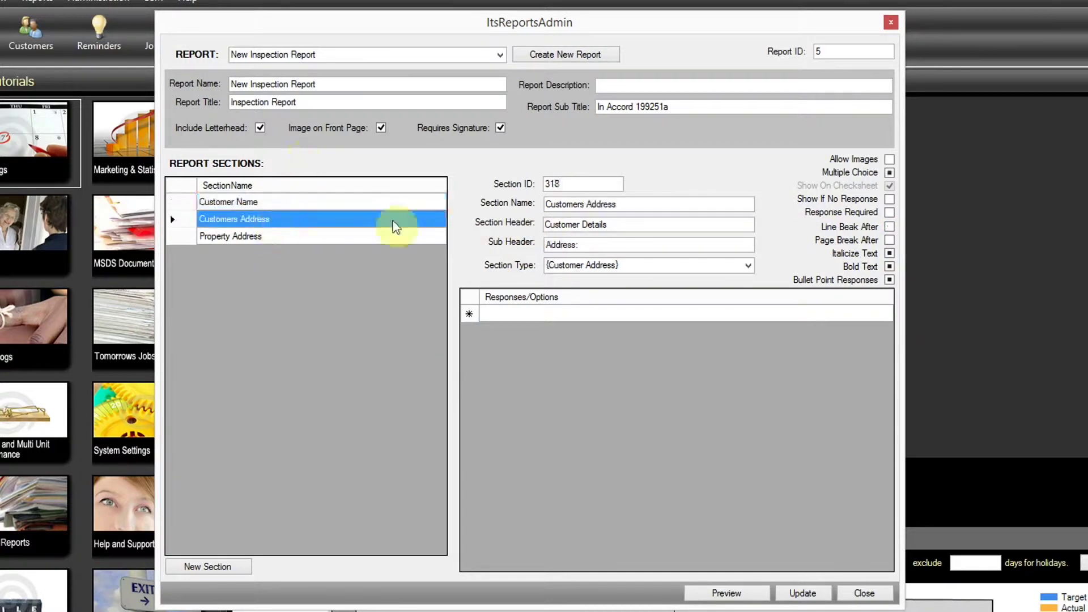
pyautogui.click(890, 253)
pyautogui.click(889, 266)
pyautogui.click(890, 280)
pyautogui.click(889, 175)
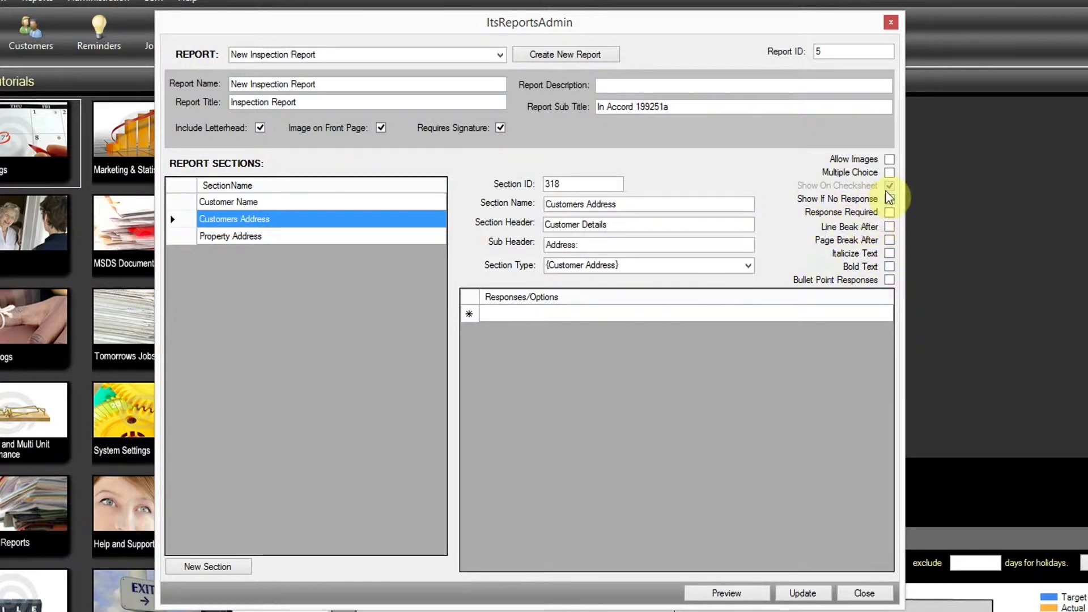
pyautogui.click(889, 227)
# Enable the line break after the Property Address section and preview the report's Customer Details layout
pyautogui.click(229, 236)
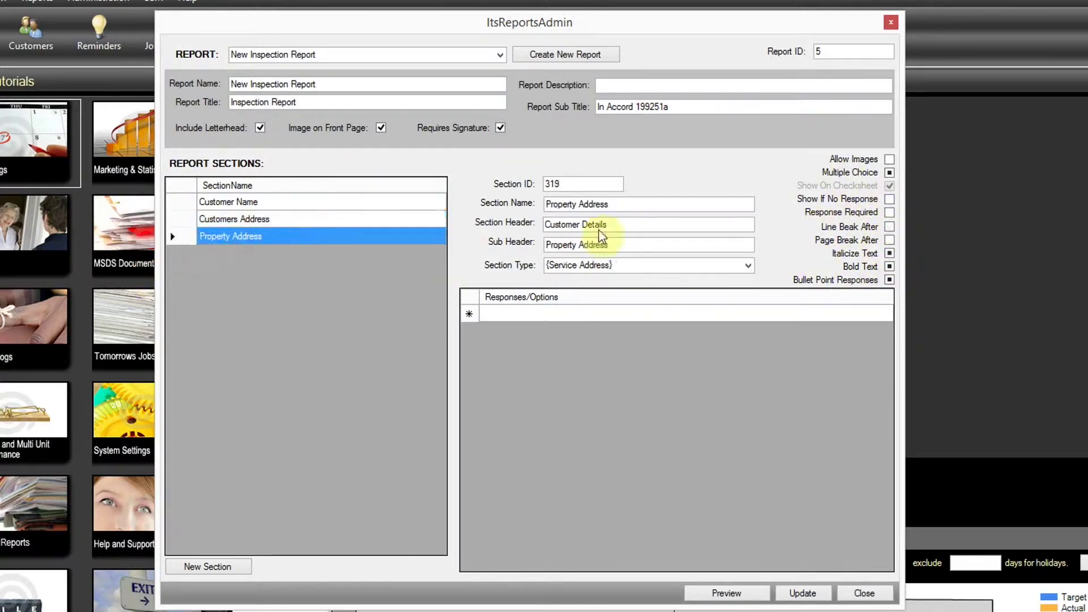
pyautogui.click(890, 227)
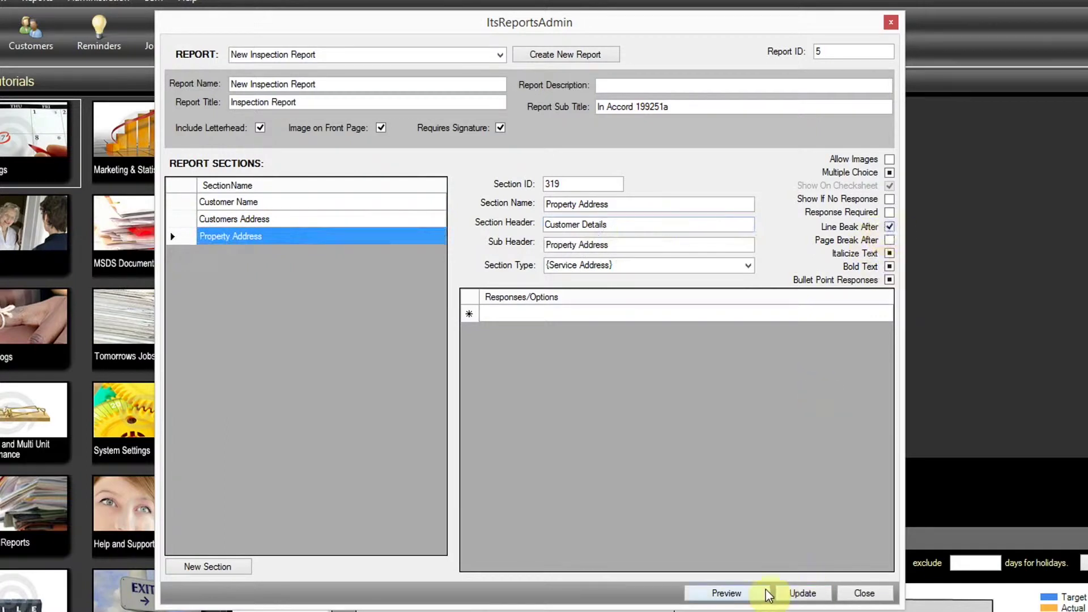
pyautogui.click(728, 593)
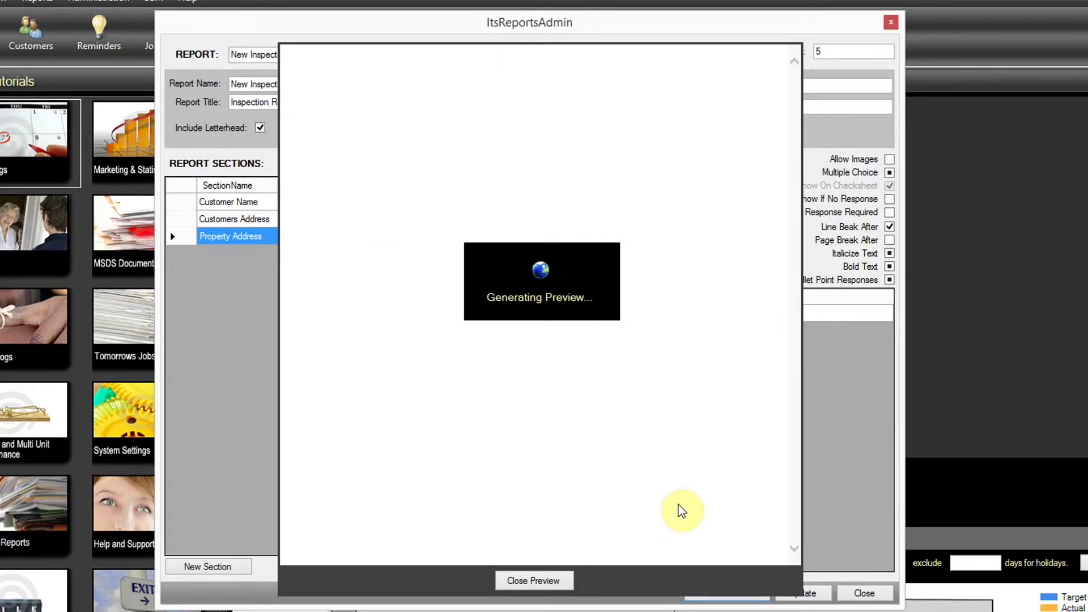
pyautogui.moveTo(794, 286); pyautogui.dragTo(812, 472)
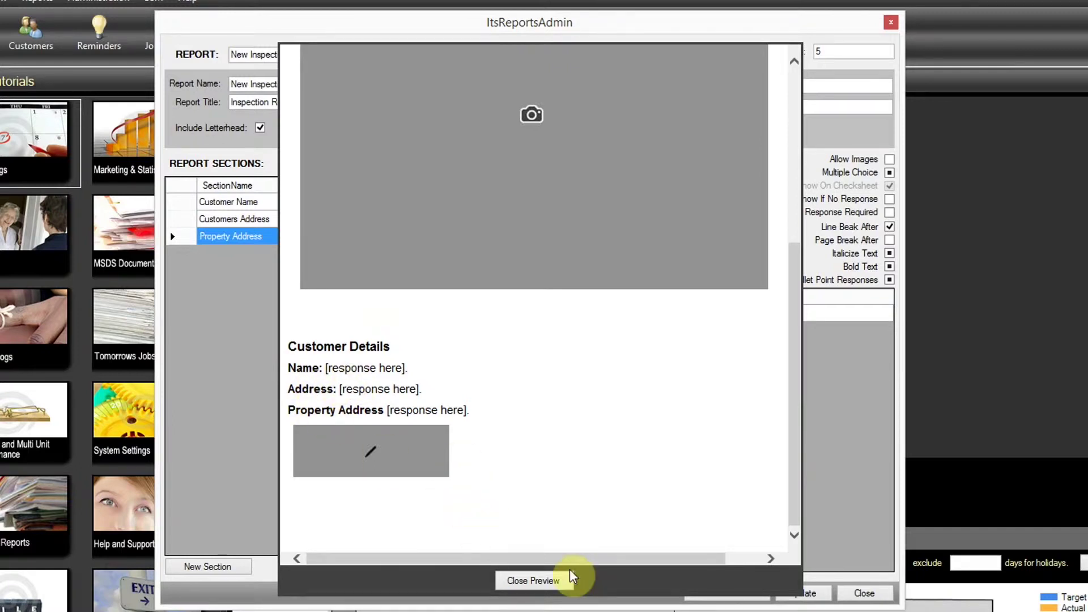
pyautogui.click(536, 581)
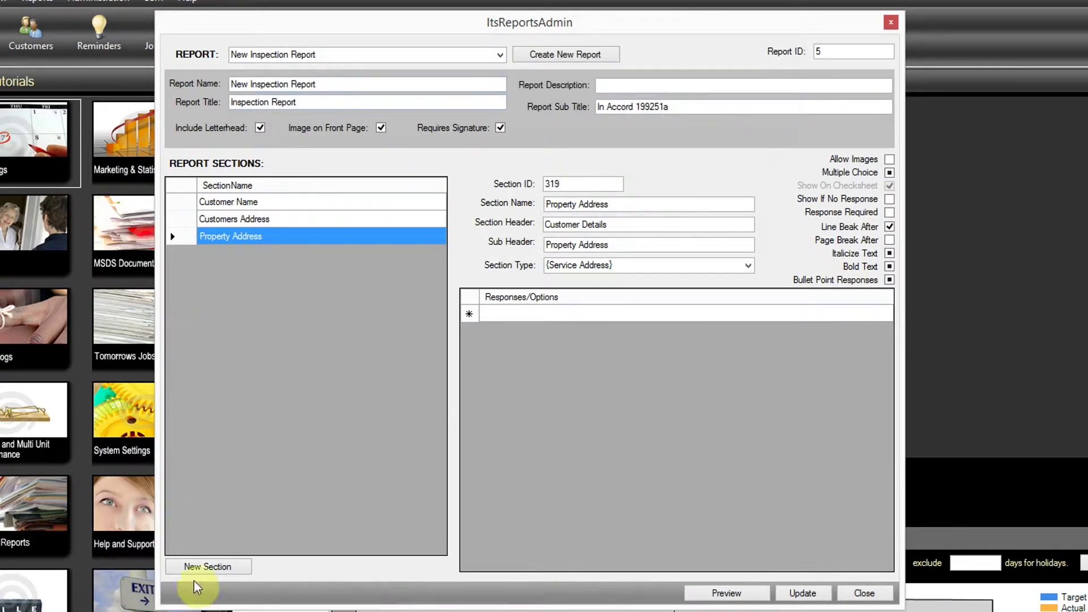
# Add a fourth report section with the section name Property Type
pyautogui.click(207, 566)
pyautogui.click(560, 203)
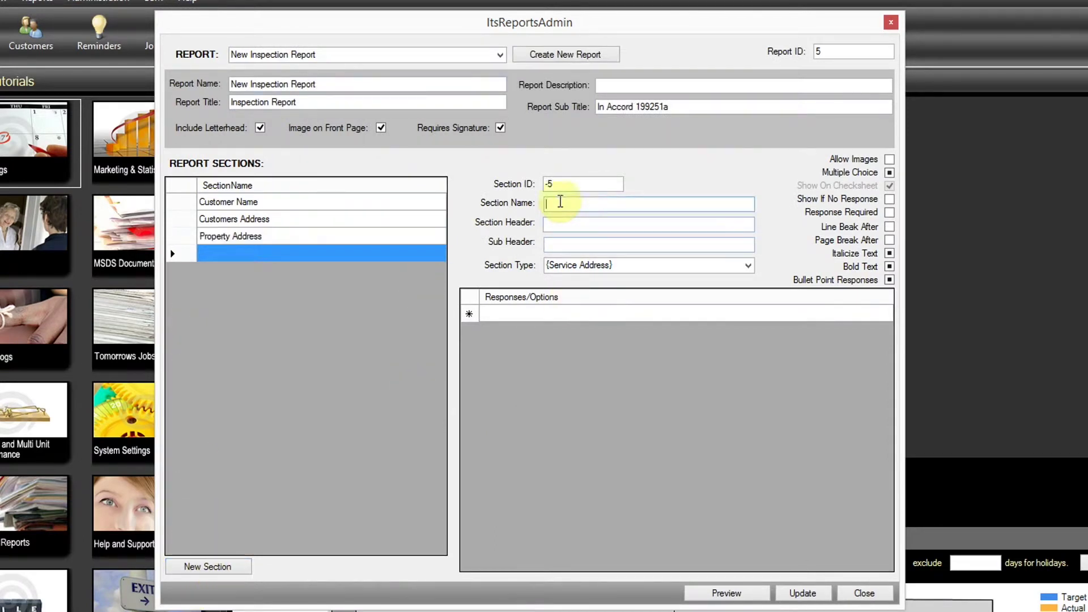
pyautogui.write('Property TYpe')
pyautogui.click(601, 207)
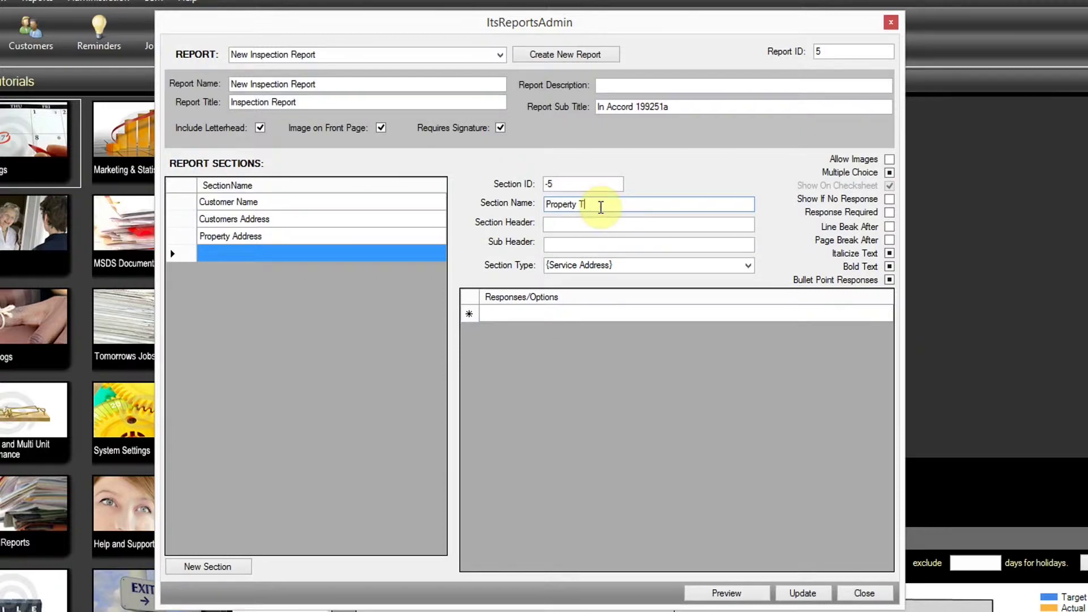
pyautogui.write('ype')
# Give the Property Type section the header Property Details and select the whole header text
pyautogui.click(564, 228)
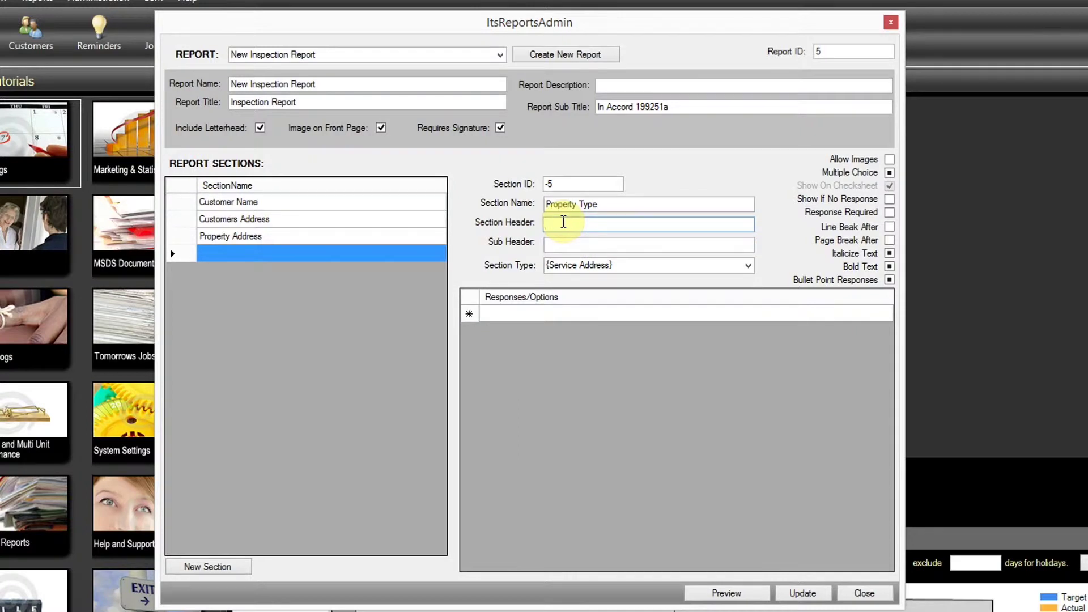
pyautogui.write('Property Details')
pyautogui.hotkey('shift', 'Left')
pyautogui.hotkey('shift', 'Left')
pyautogui.hotkey('shift', 'Left')
pyautogui.hotkey('shift', 'Left')
pyautogui.hotkey('shift', 'Left')
pyautogui.hotkey('shift', 'Left')
pyautogui.hotkey('shift', 'Left')
pyautogui.hotkey('shift', 'Left')
pyautogui.hotkey('shift', 'Left')
pyautogui.hotkey('shift', 'Left')
pyautogui.hotkey('shift', 'Left')
pyautogui.hotkey('shift', 'Left')
pyautogui.hotkey('shift', 'Left')
pyautogui.hotkey('shift', 'Left')
pyautogui.hotkey('shift', 'Left')
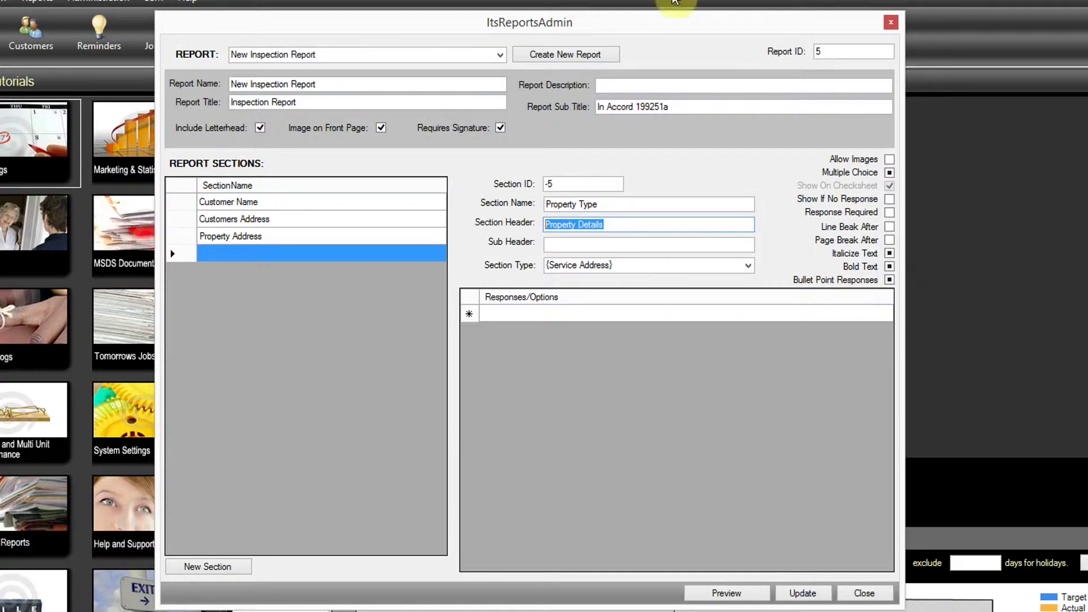
# Set the Property Type section's sub header to Type: and its section type to Interactive Entry
pyautogui.click(559, 244)
pyautogui.write('Type')
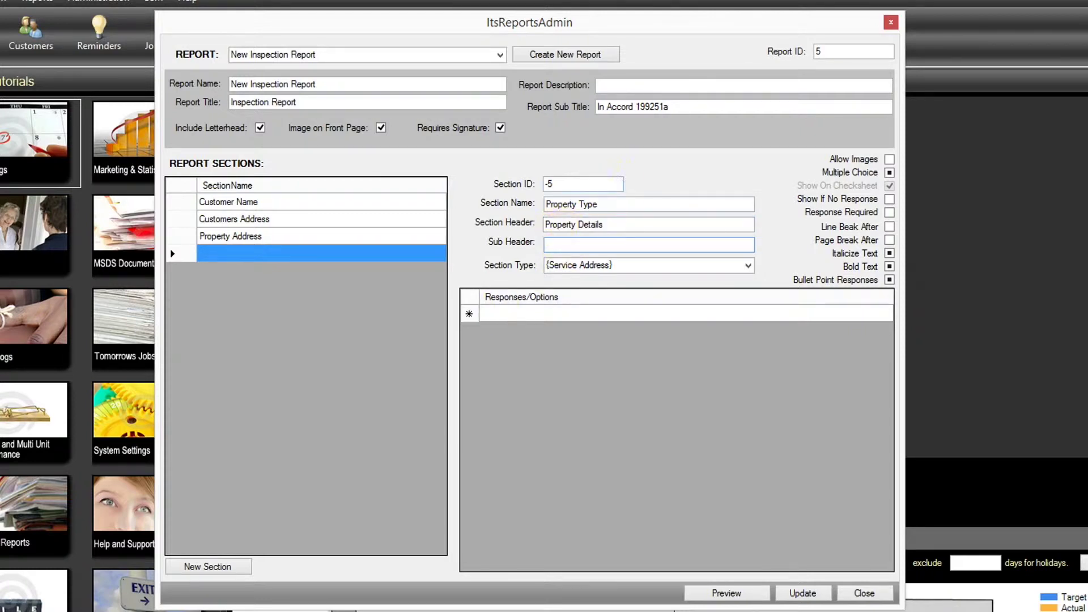
pyautogui.write(':')
pyautogui.click(747, 265)
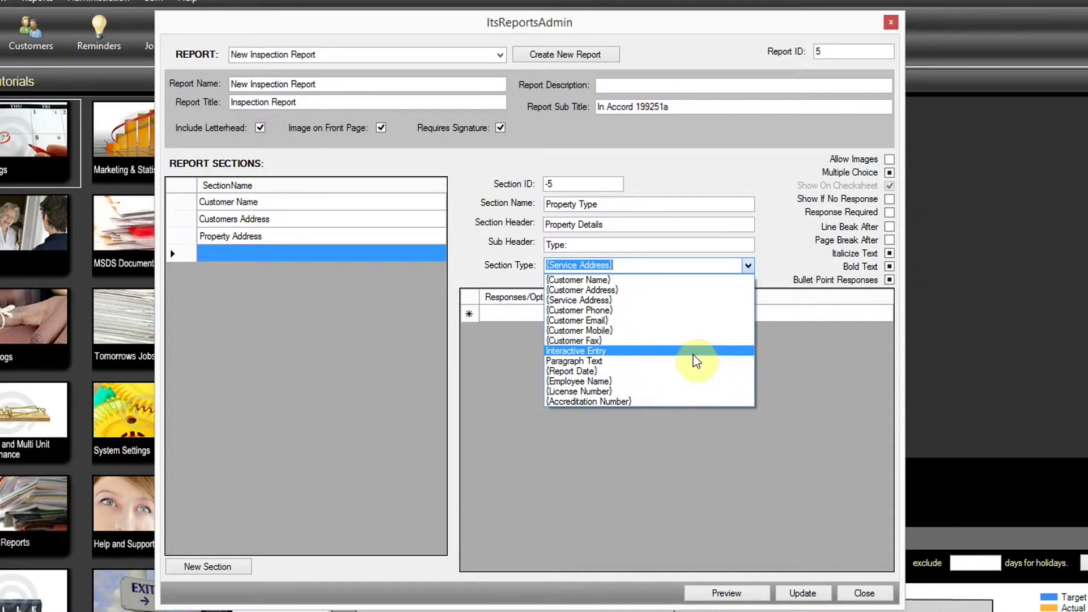
pyautogui.click(694, 354)
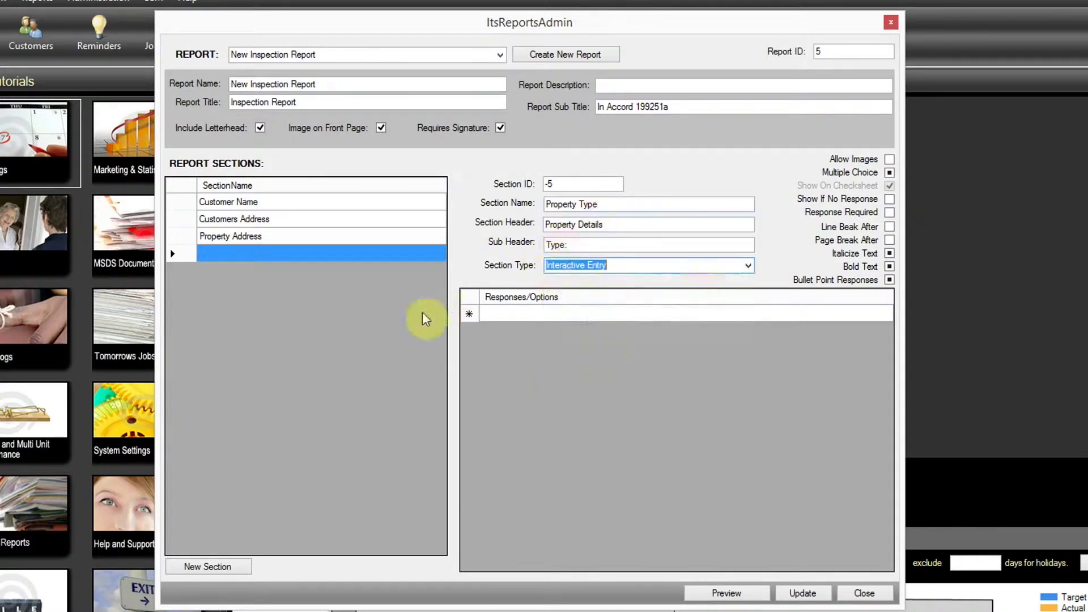
# Add the Property Type responses Single Storey Home, Multi Storey Home, Apartment / Unit and Commercial Premises
pyautogui.click(542, 314)
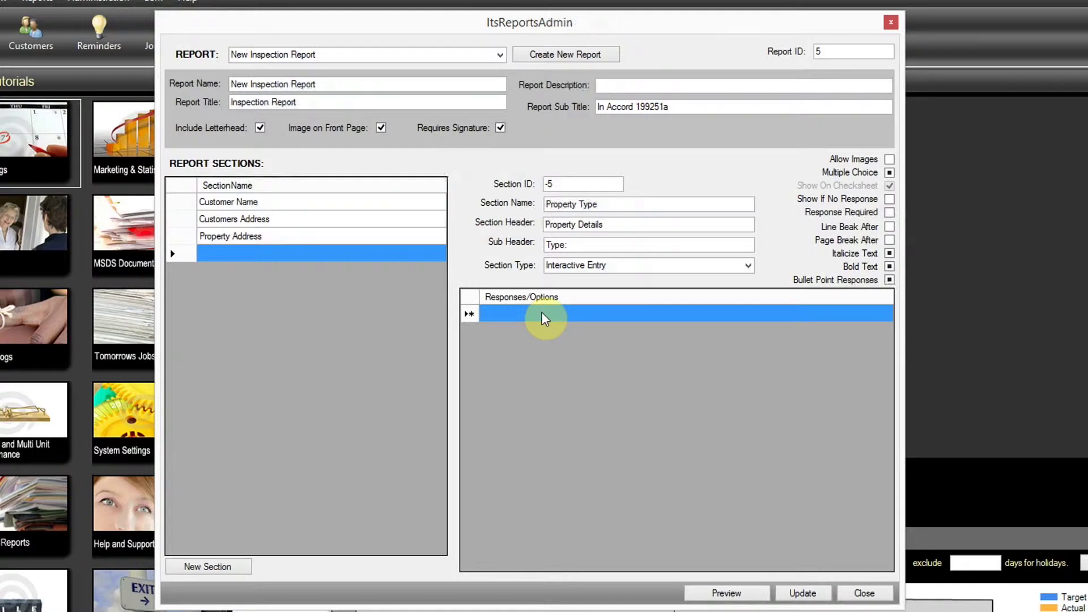
pyautogui.write('Single Dt')
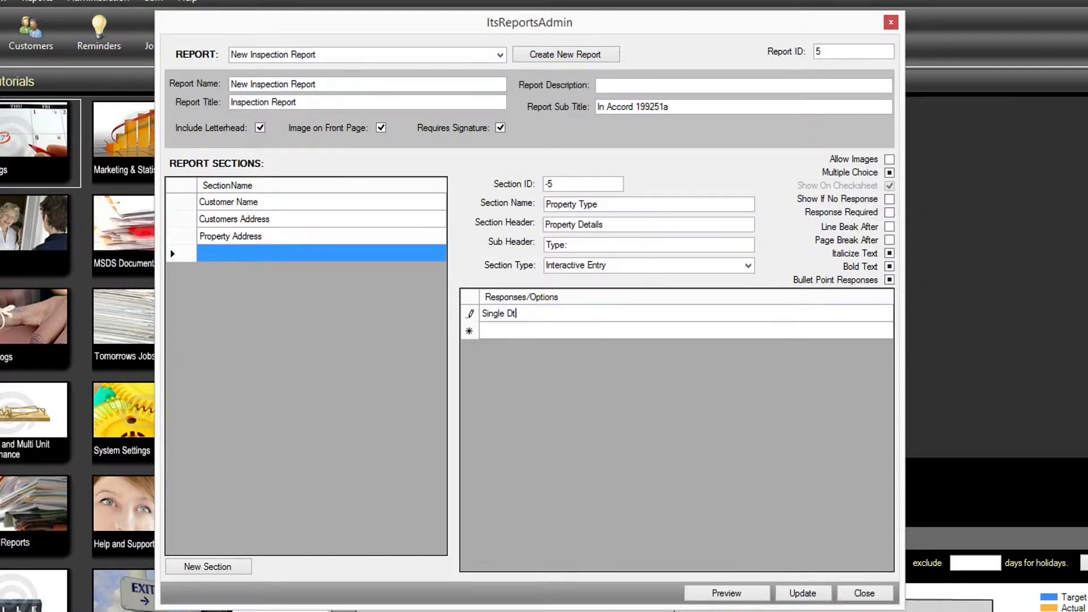
pyautogui.press('BackSpace')
pyautogui.write('Storey Home')
pyautogui.click(543, 326)
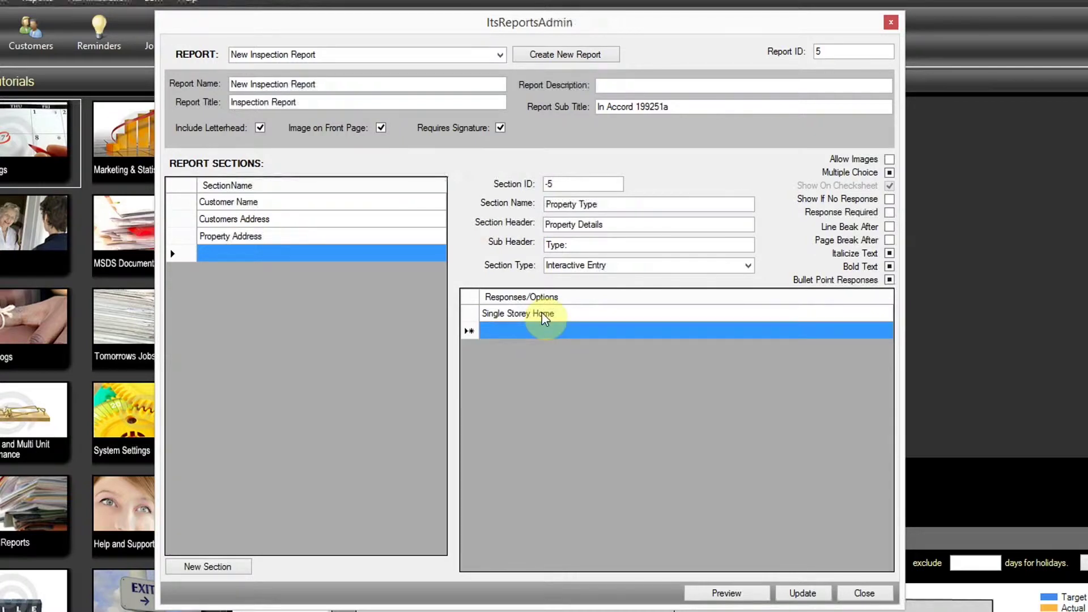
pyautogui.write('Multi')
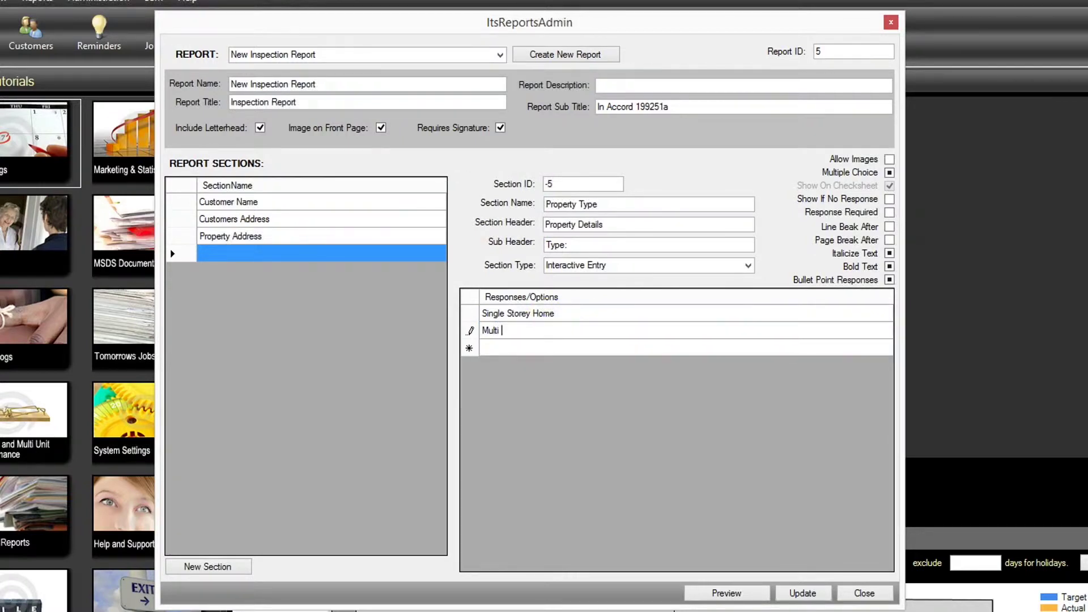
pyautogui.write(' Storey Home')
pyautogui.press('Return')
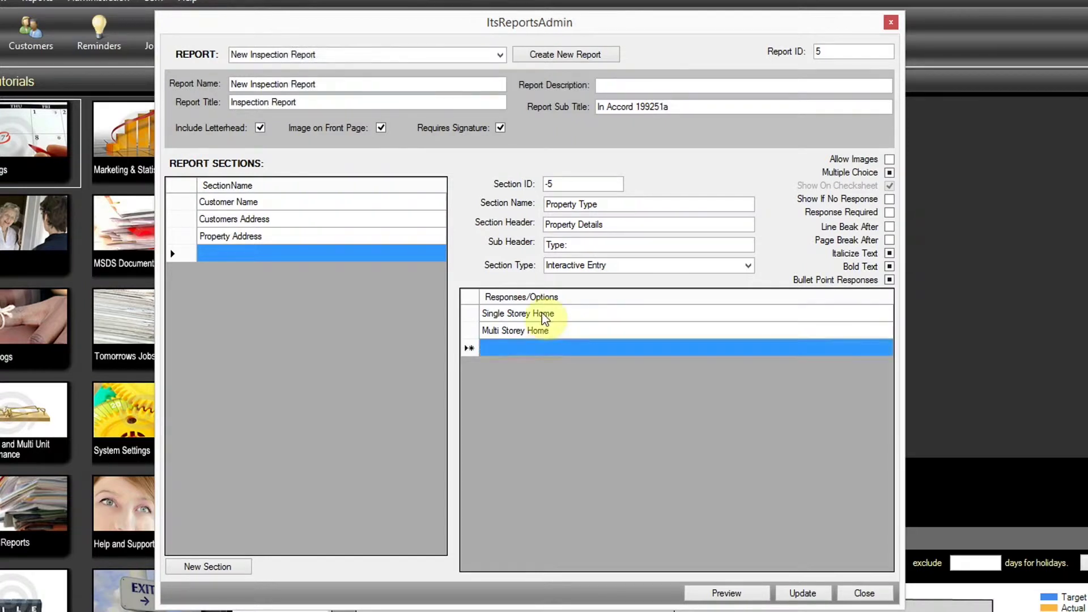
pyautogui.write('Apartment')
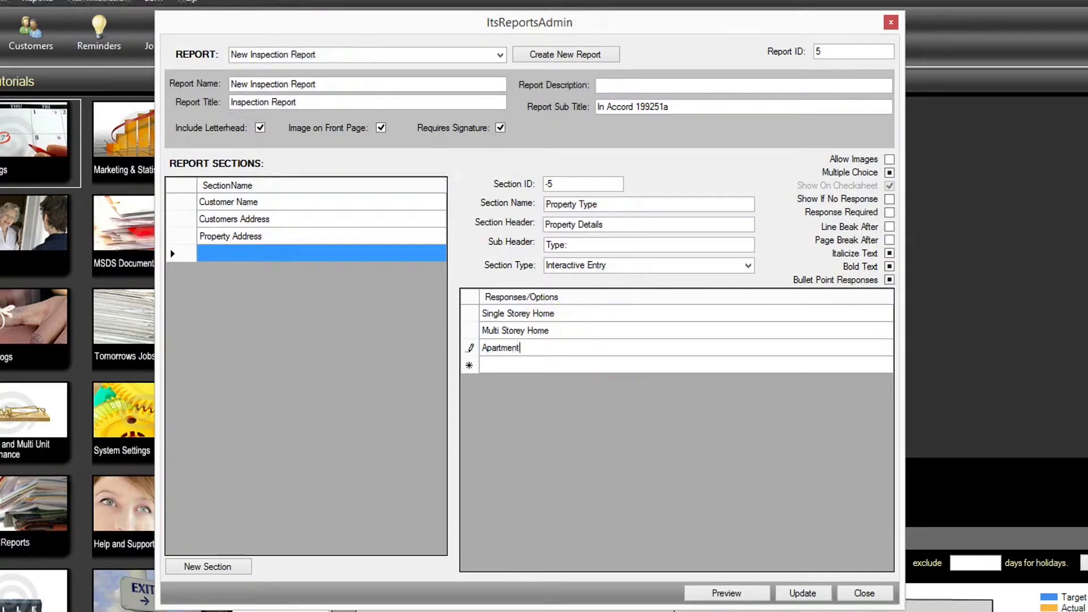
pyautogui.write(' / Unit')
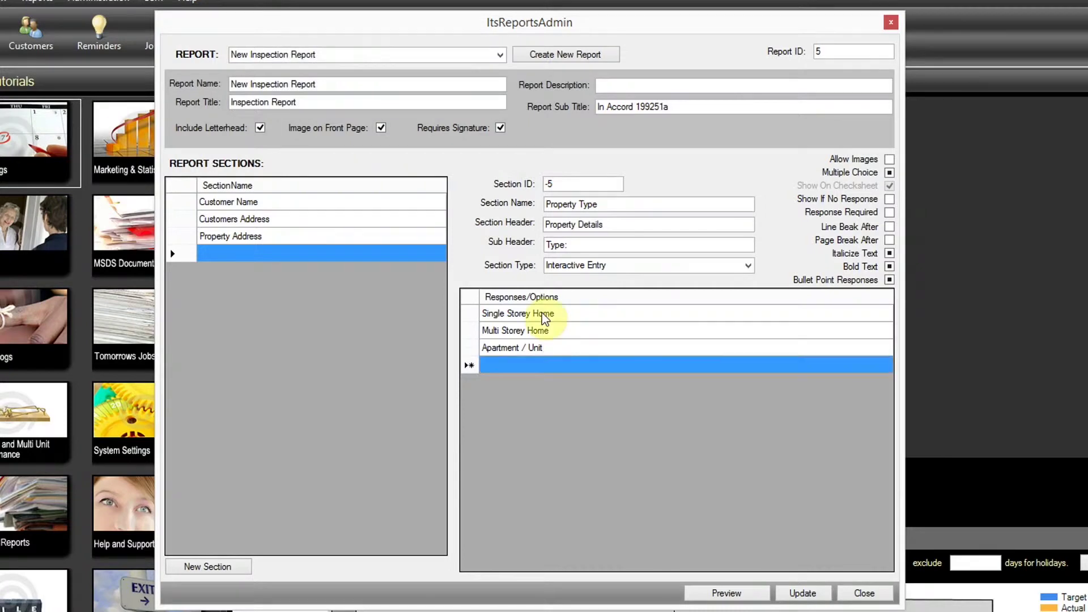
pyautogui.write('Commercial Premises')
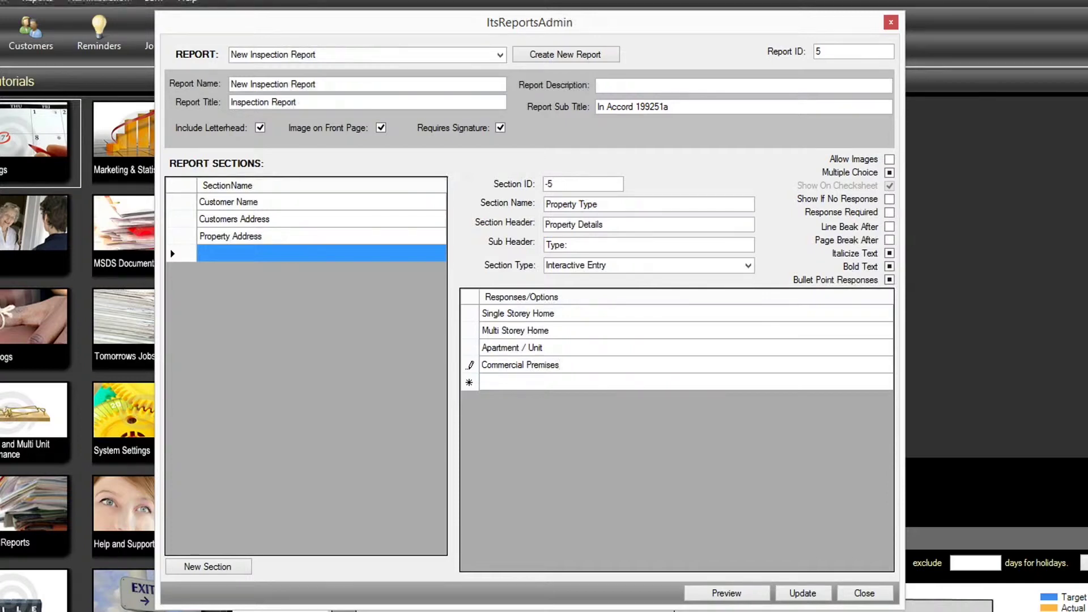
pyautogui.press('Return')
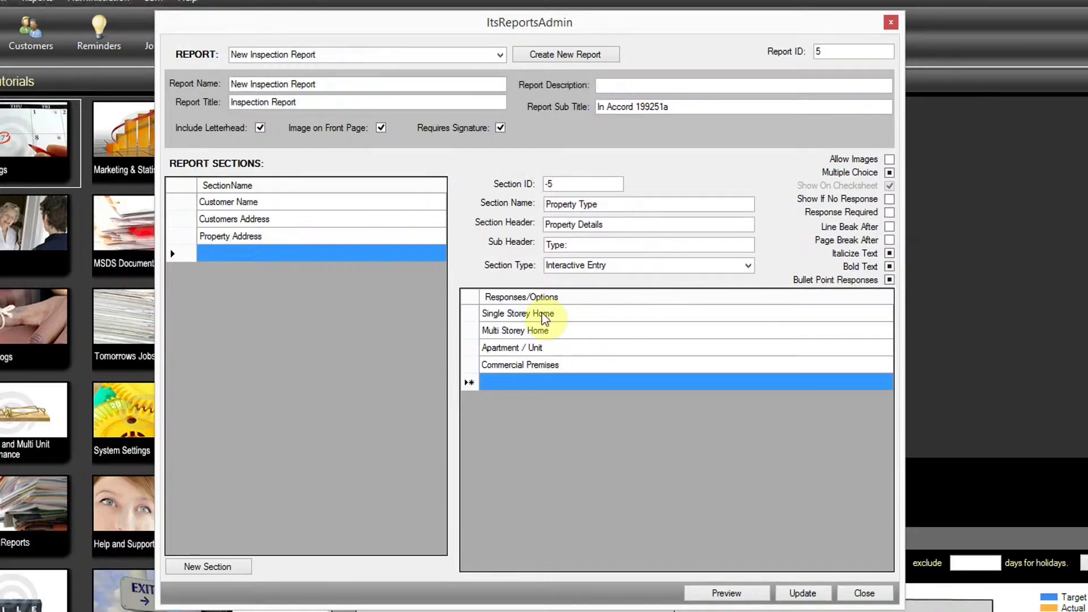
# Add a fifth report section named Construction
pyautogui.click(211, 568)
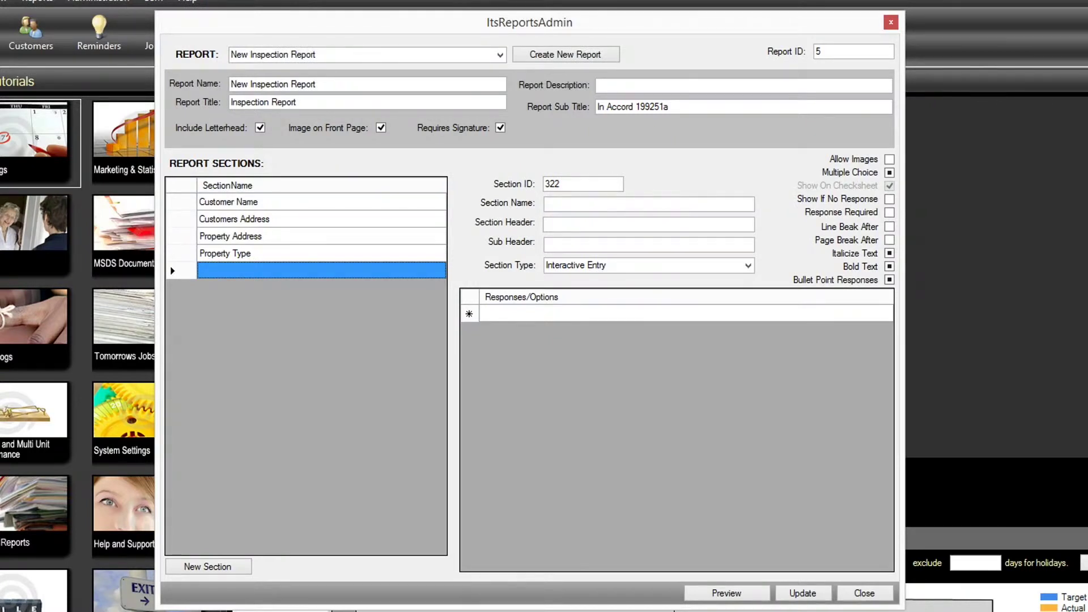
pyautogui.write('Construction')
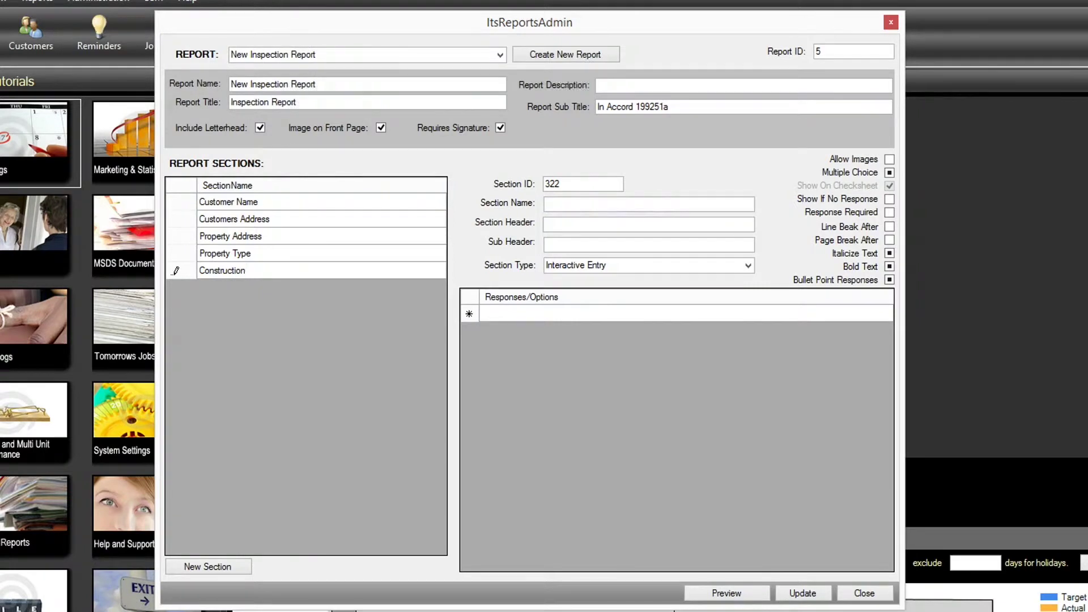
pyautogui.press('Tab')
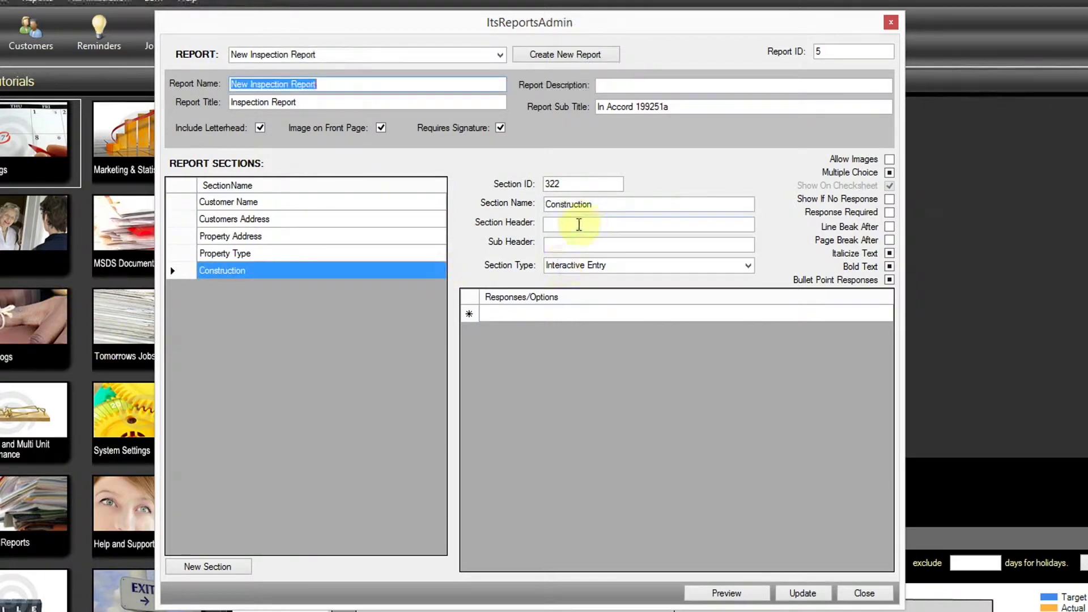
# Give the Construction section the header Property Details and the sub header Construction
pyautogui.click(579, 225)
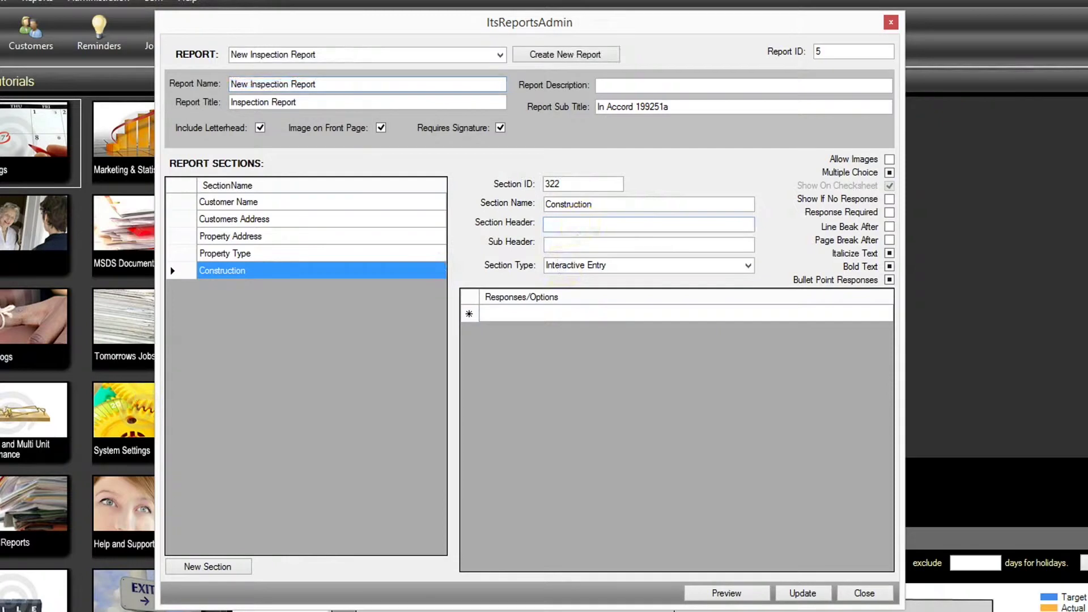
pyautogui.write('Property Details')
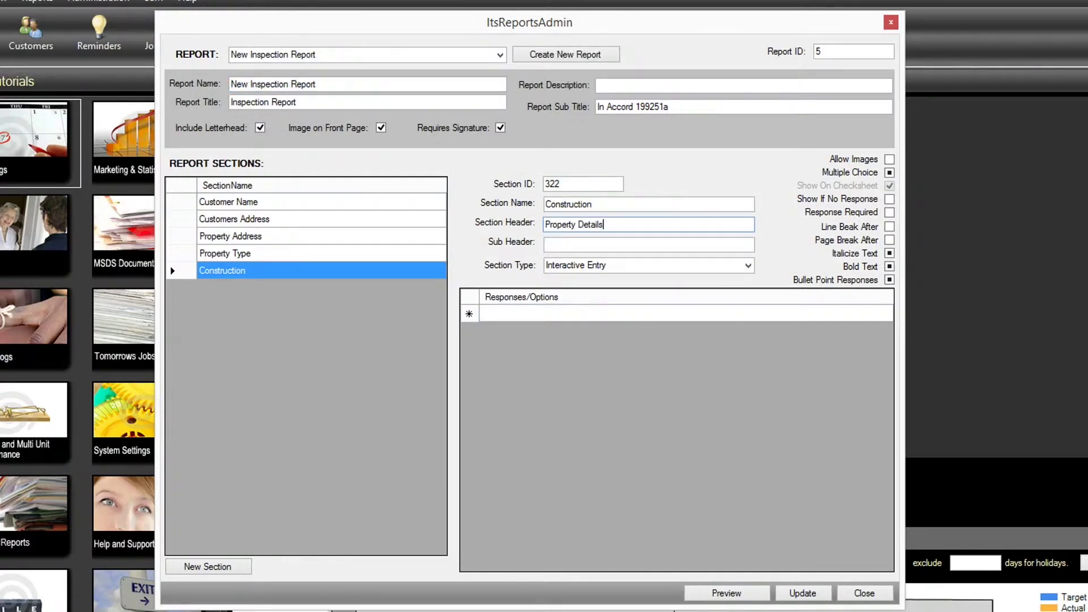
pyautogui.press('Tab')
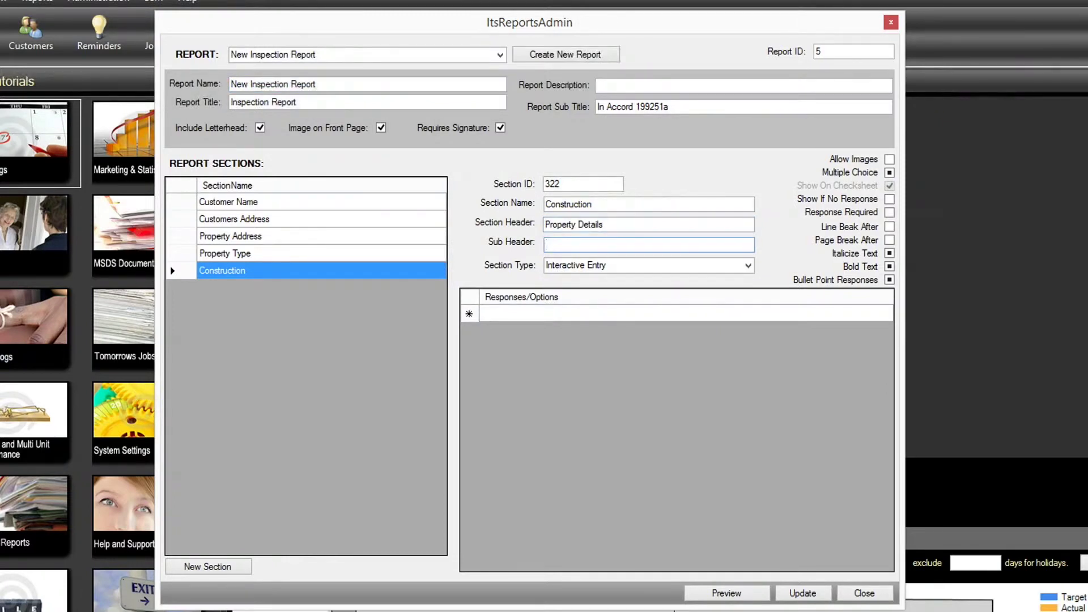
pyautogui.write('Construction')
pyautogui.press('Tab')
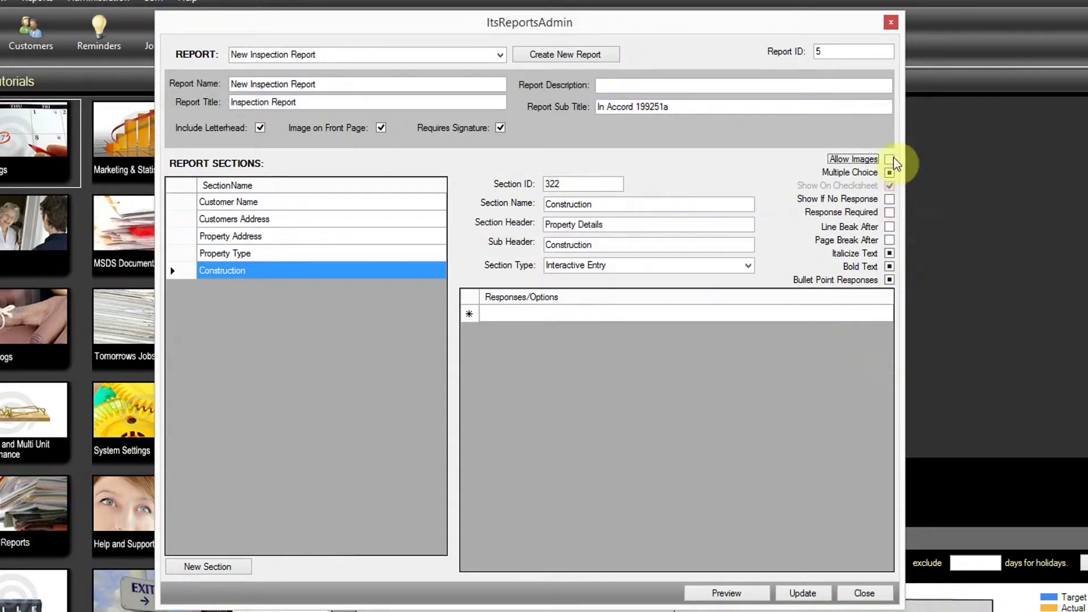
# Enable images and multiple choice for the Construction section, and turn off its italic text, bold text and bullet point responses
pyautogui.click(890, 159)
pyautogui.click(891, 172)
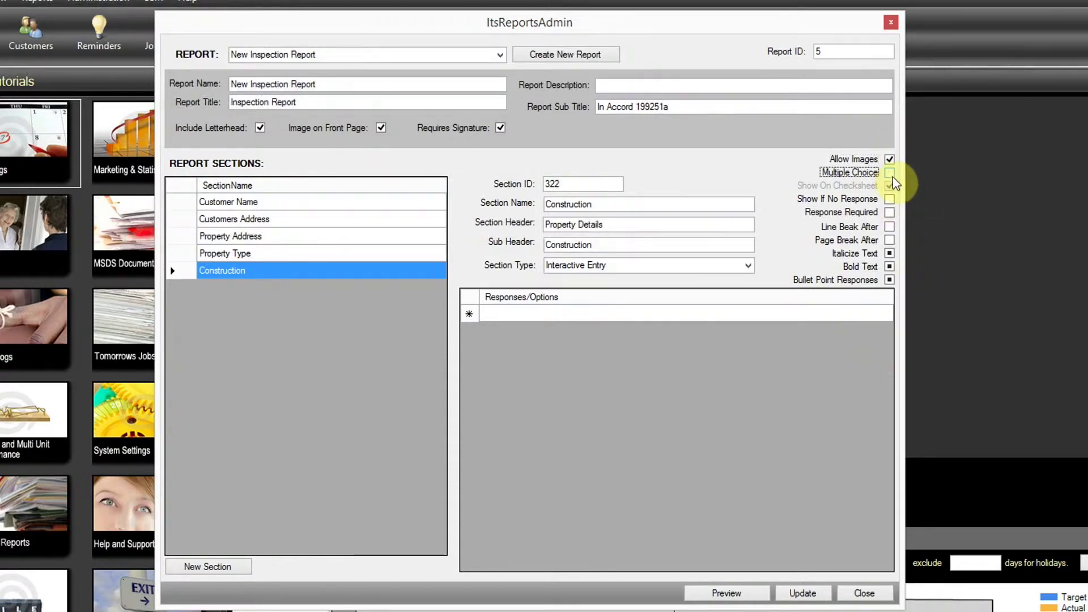
pyautogui.click(890, 173)
pyautogui.click(890, 254)
pyautogui.click(890, 266)
pyautogui.click(890, 280)
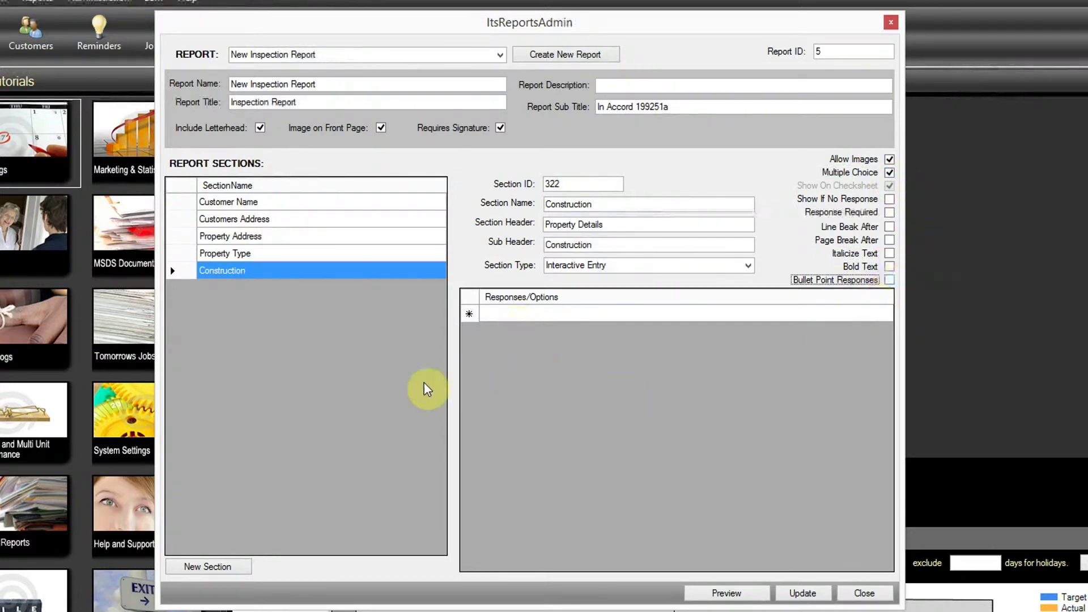
# Add the Construction responses Brick, Veneer and Timber
pyautogui.click(510, 319)
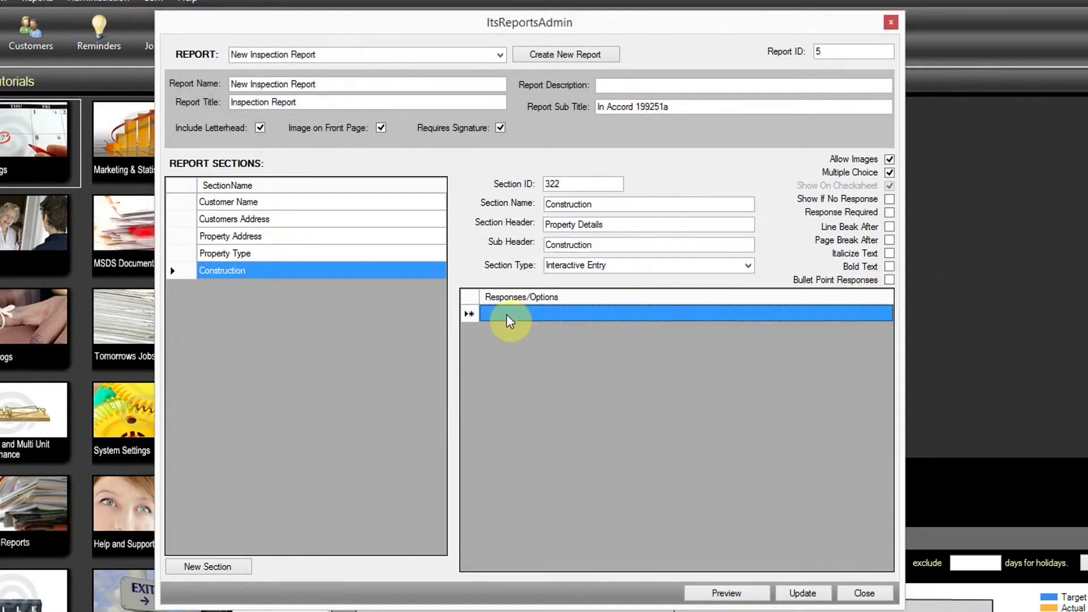
pyautogui.write('Brick')
pyautogui.press('Return')
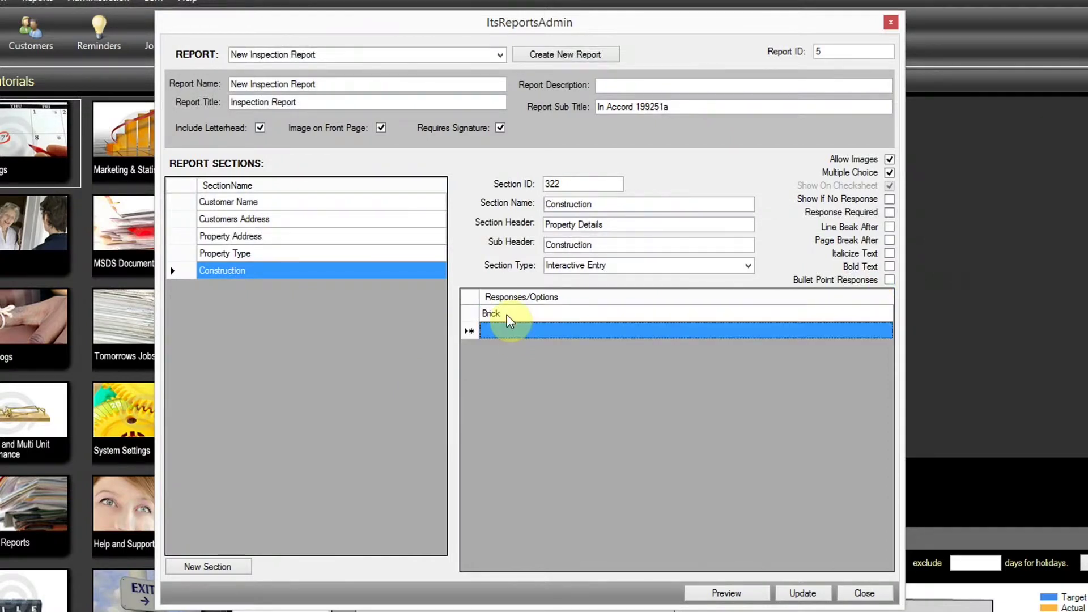
pyautogui.write('Veneer')
pyautogui.press('Return')
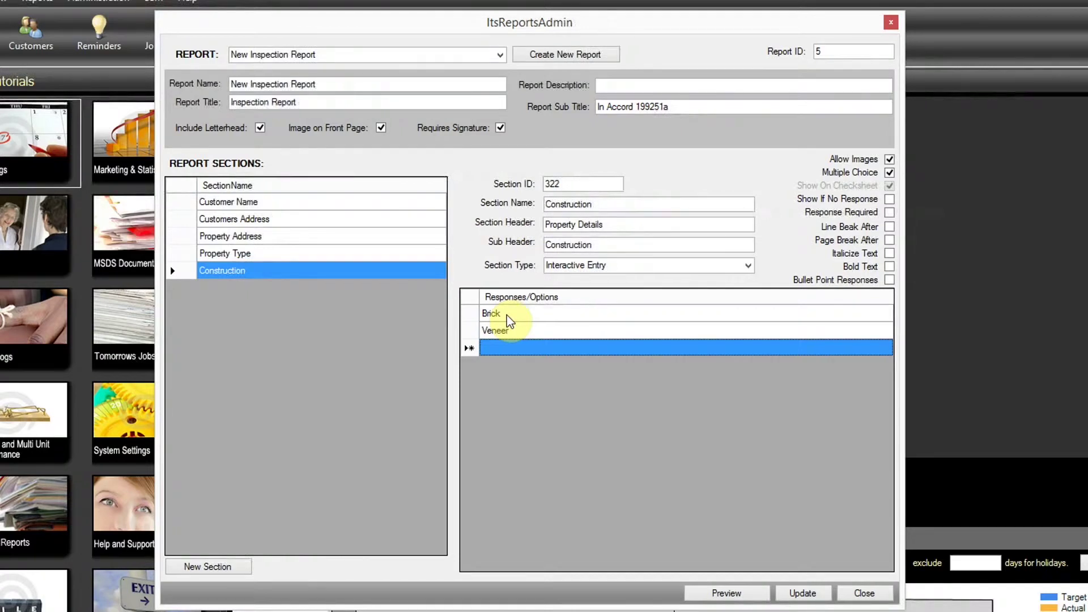
pyautogui.write('Timber')
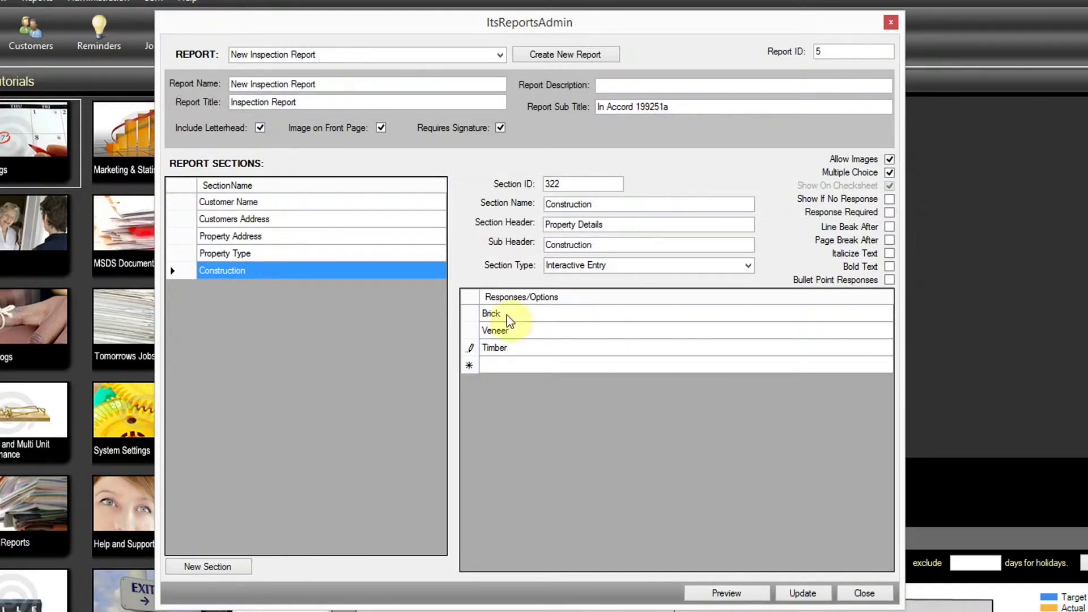
pyautogui.press('Return')
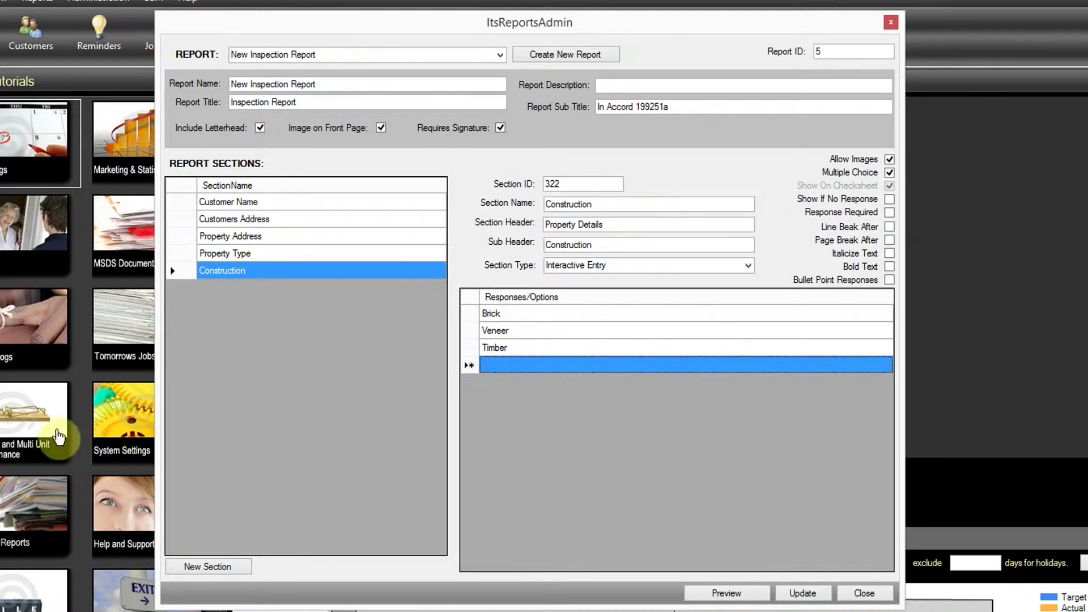
# Add a sixth report section named Roof with the header Property Details and the sub header Roof:
pyautogui.click(211, 568)
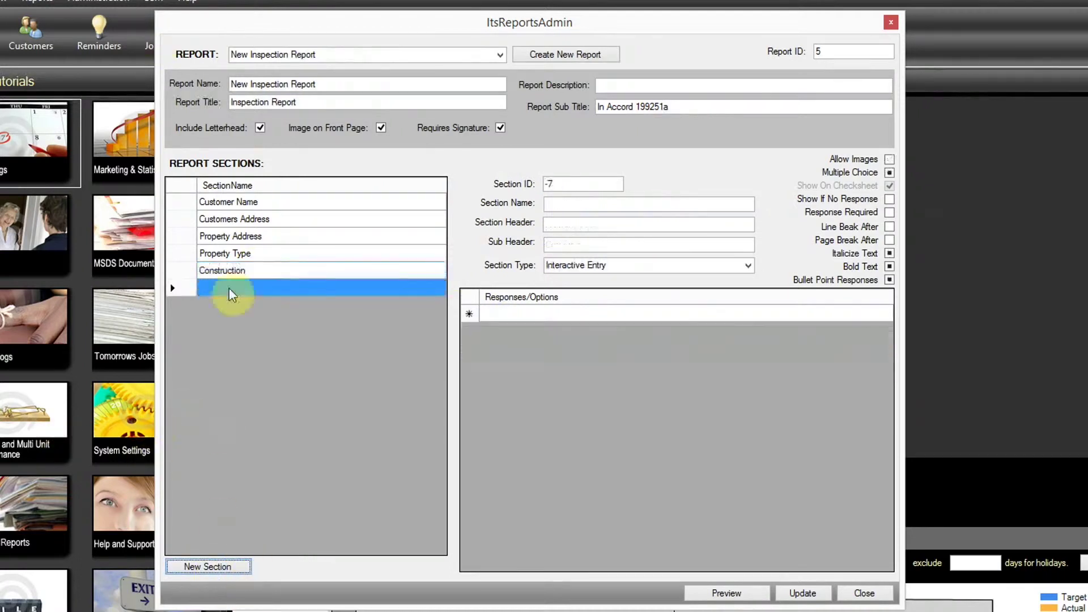
pyautogui.click(560, 203)
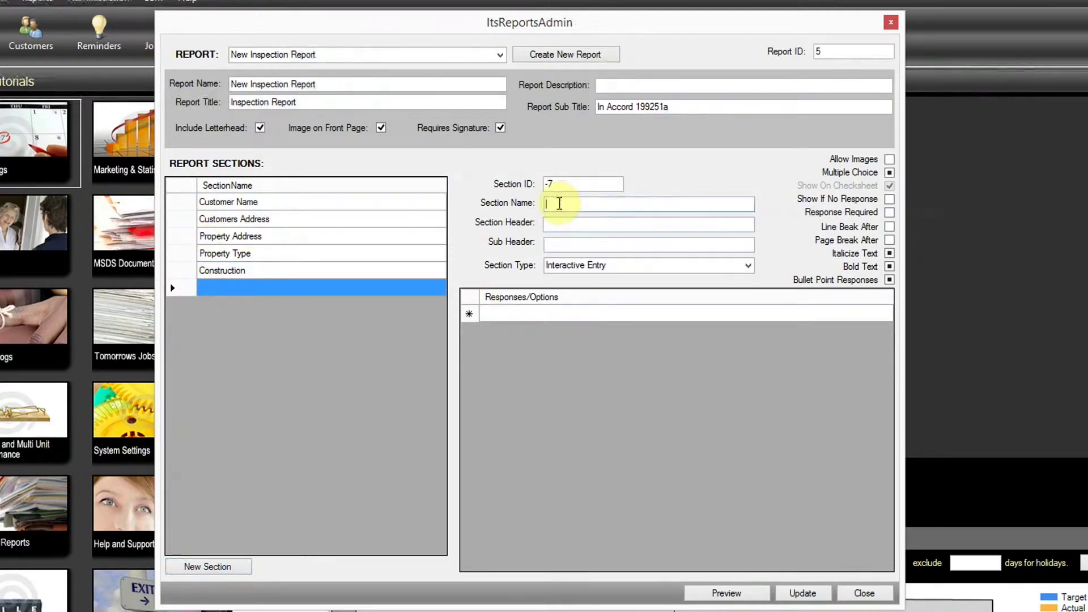
pyautogui.write('Roof')
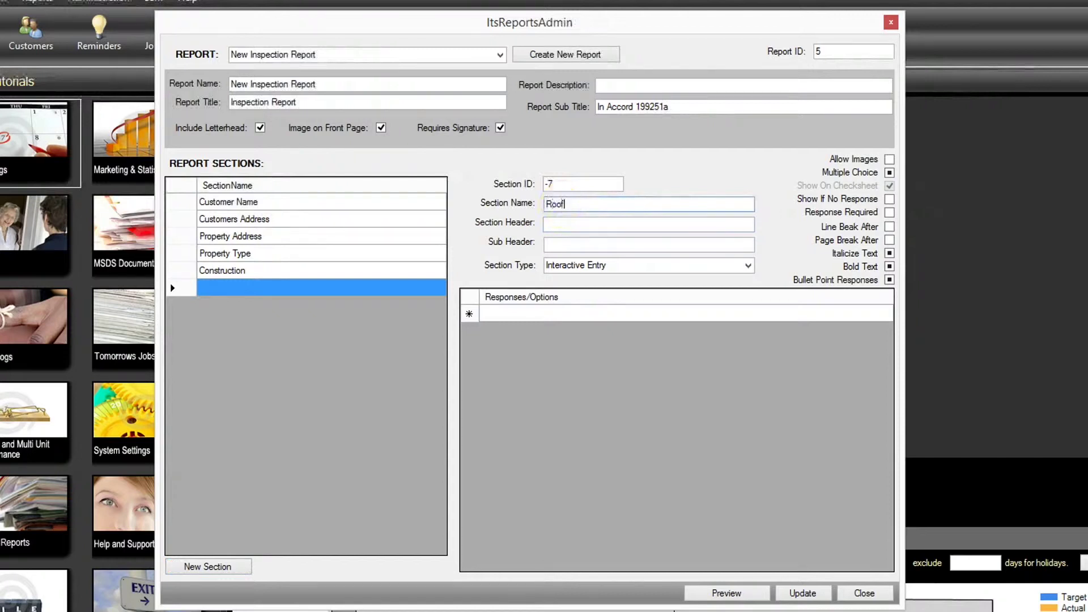
pyautogui.write('Property Details')
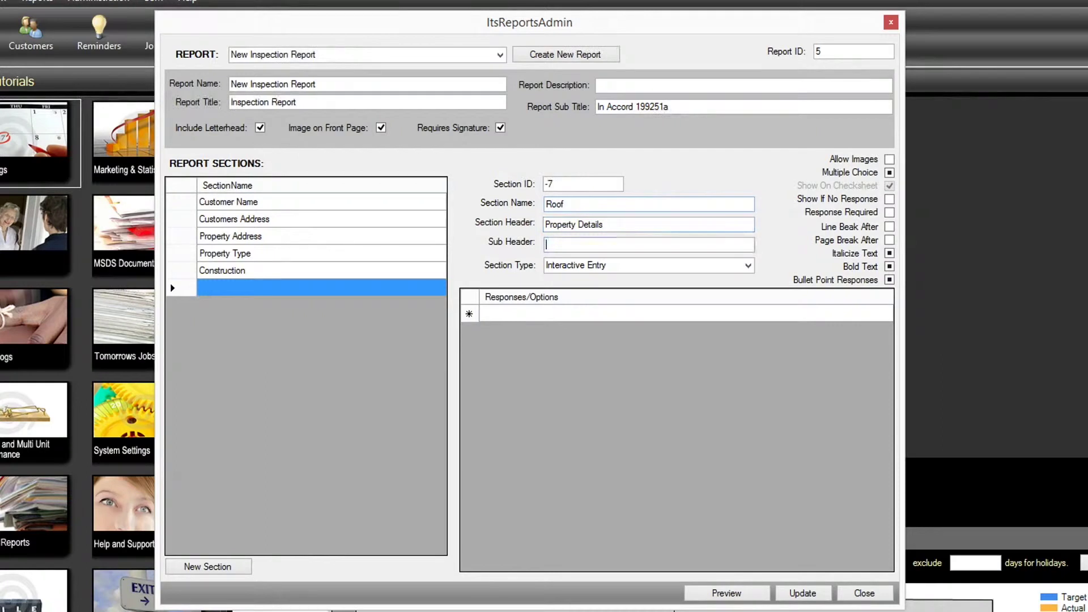
pyautogui.write('oof:')
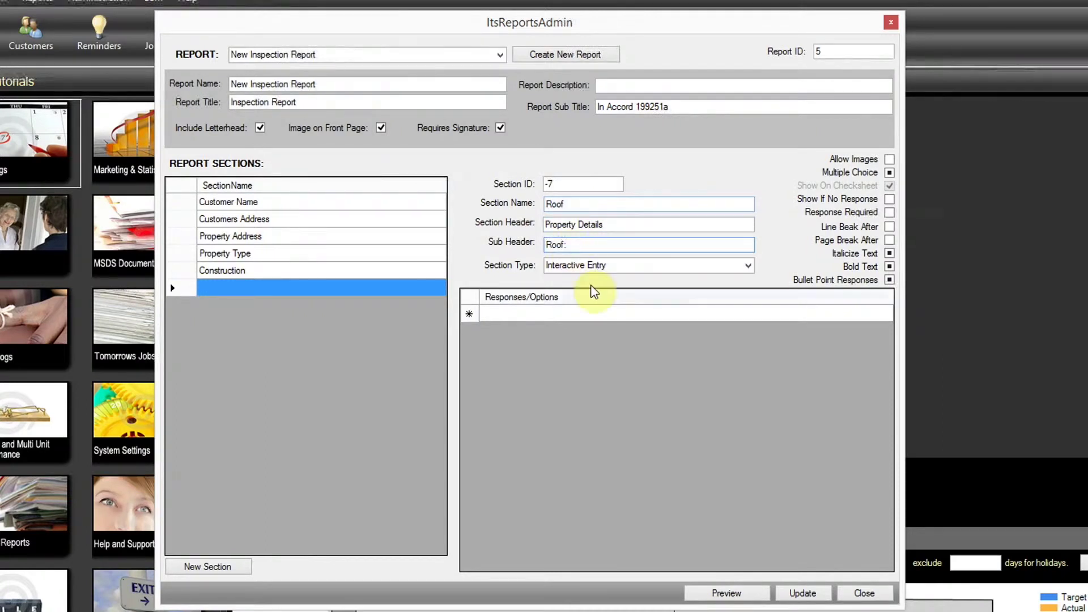
# Add the Roof responses Tile and Colourbond
pyautogui.click(572, 318)
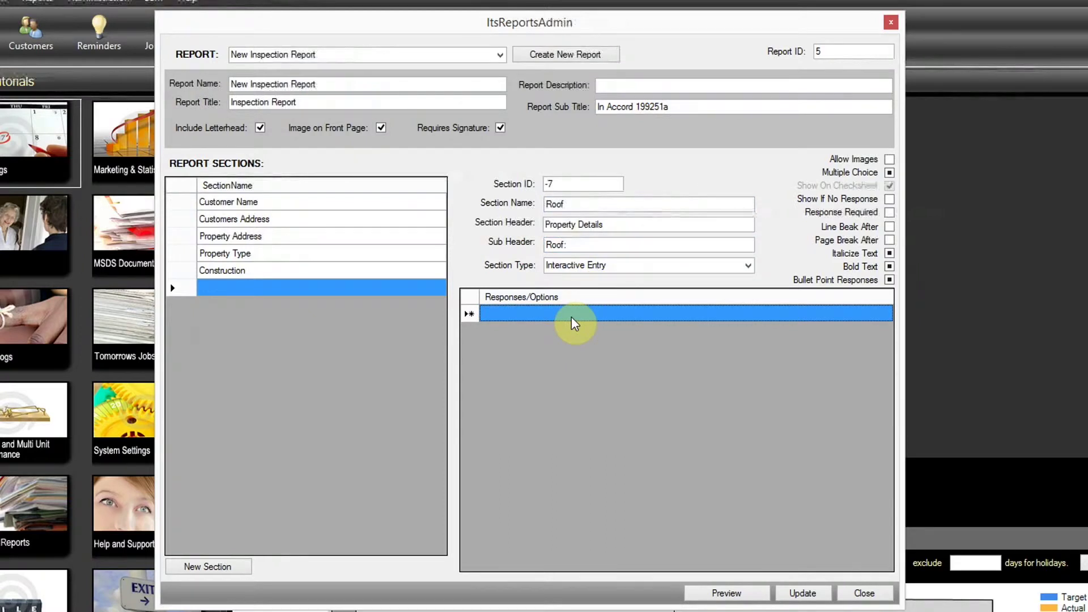
pyautogui.write('Tile')
pyautogui.press('Return')
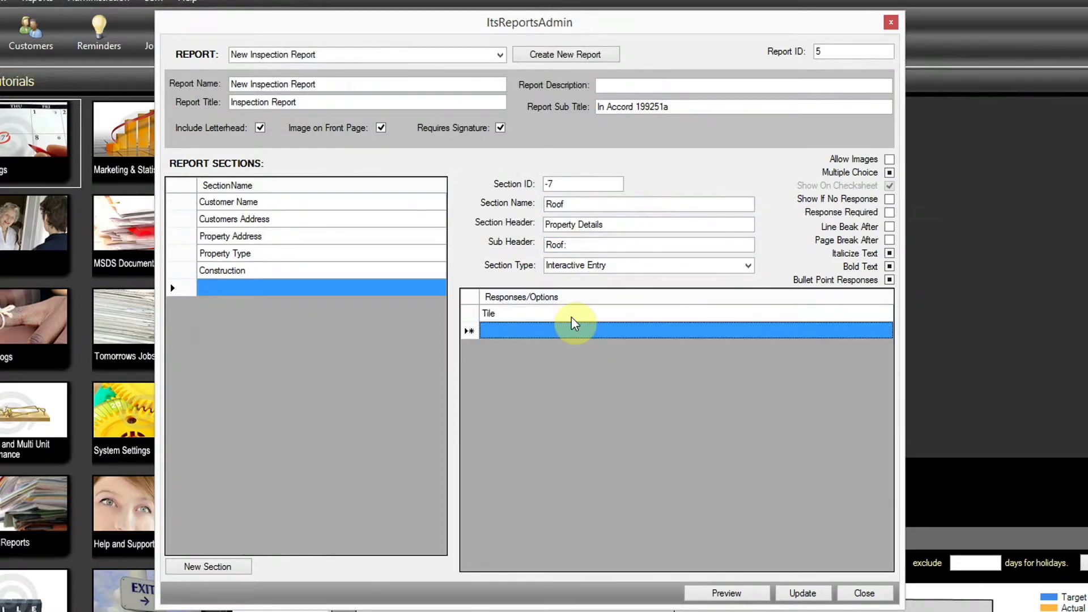
pyautogui.write('Colourbond')
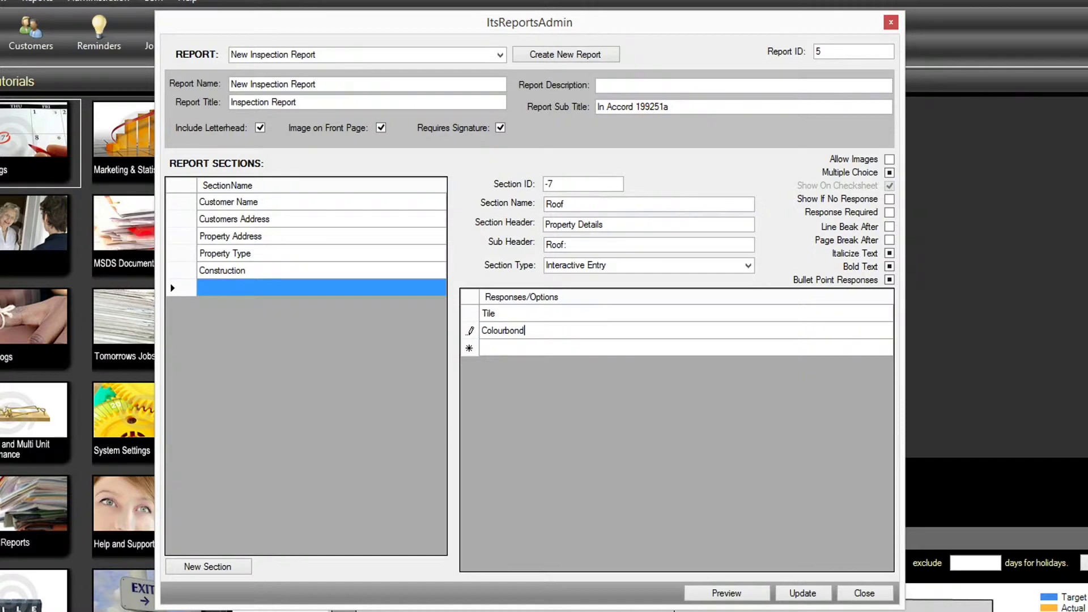
pyautogui.press('Return')
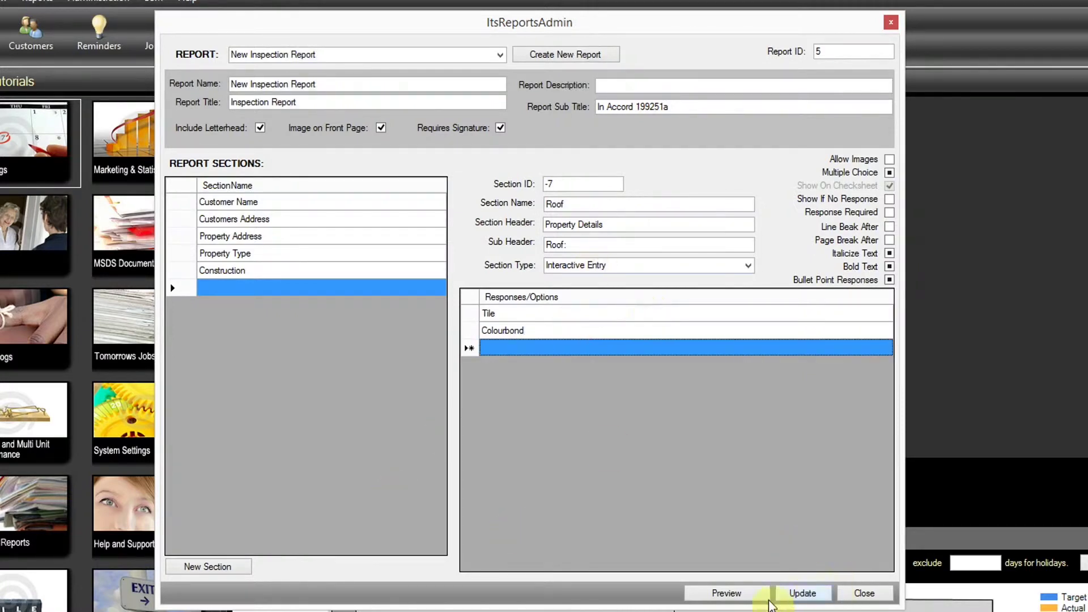
pyautogui.click(731, 602)
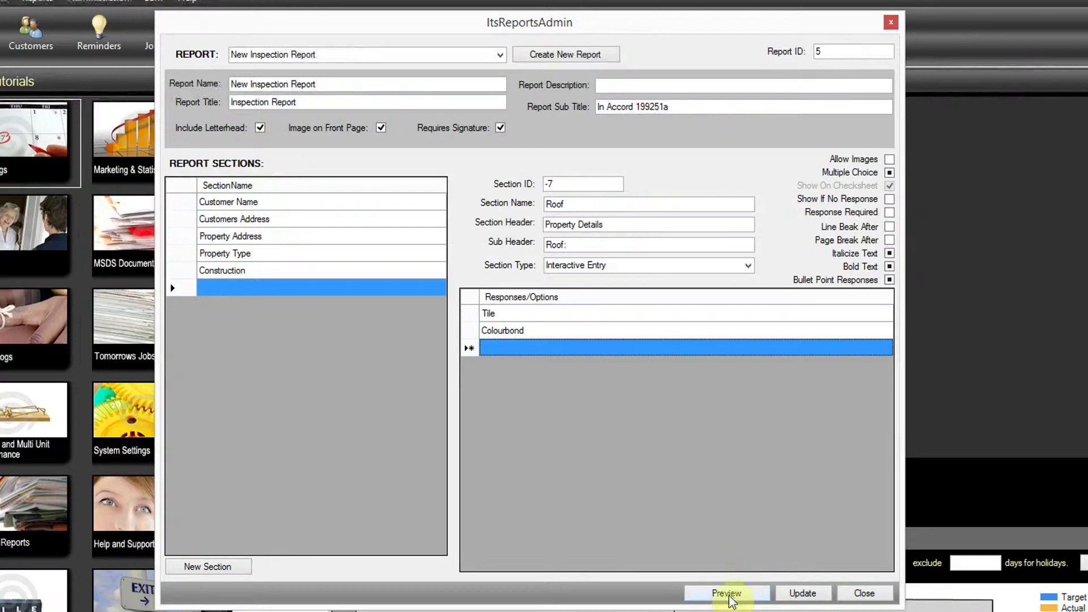
# Turn off multiple choice, italic text, bold text and bullet point responses for the Roof section
pyautogui.click(889, 173)
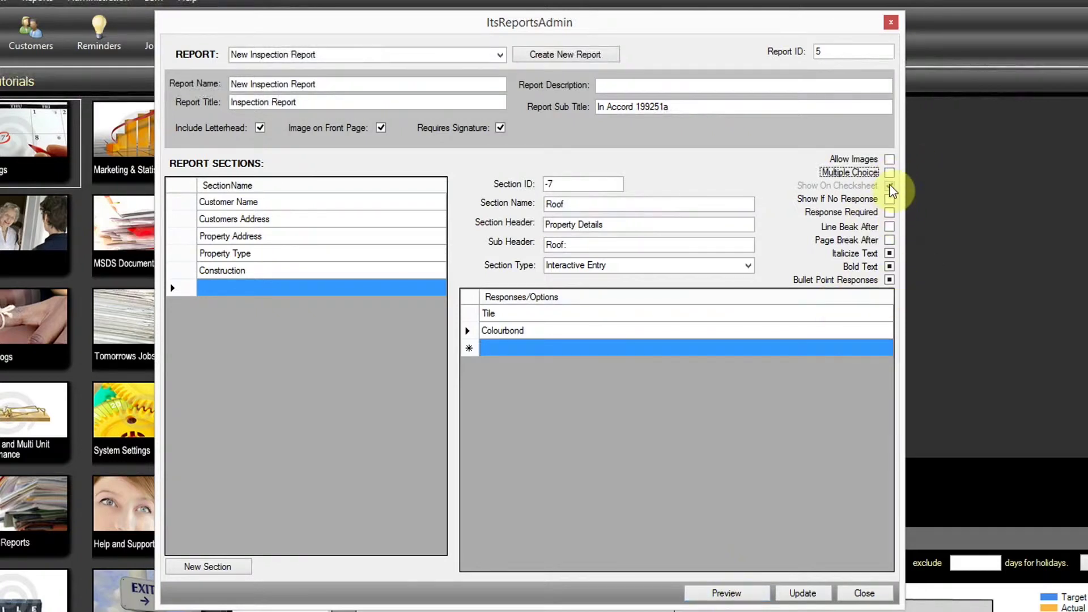
pyautogui.click(890, 254)
pyautogui.click(889, 267)
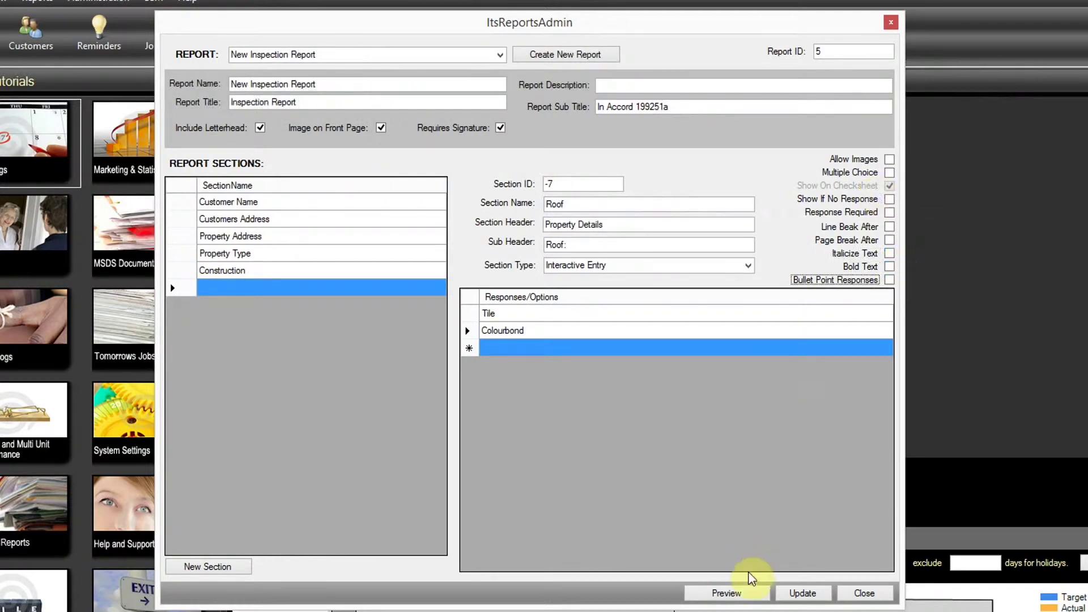
# Preview the whole report to check the layout of the customer and property detail sections, and close the preview
pyautogui.click(743, 592)
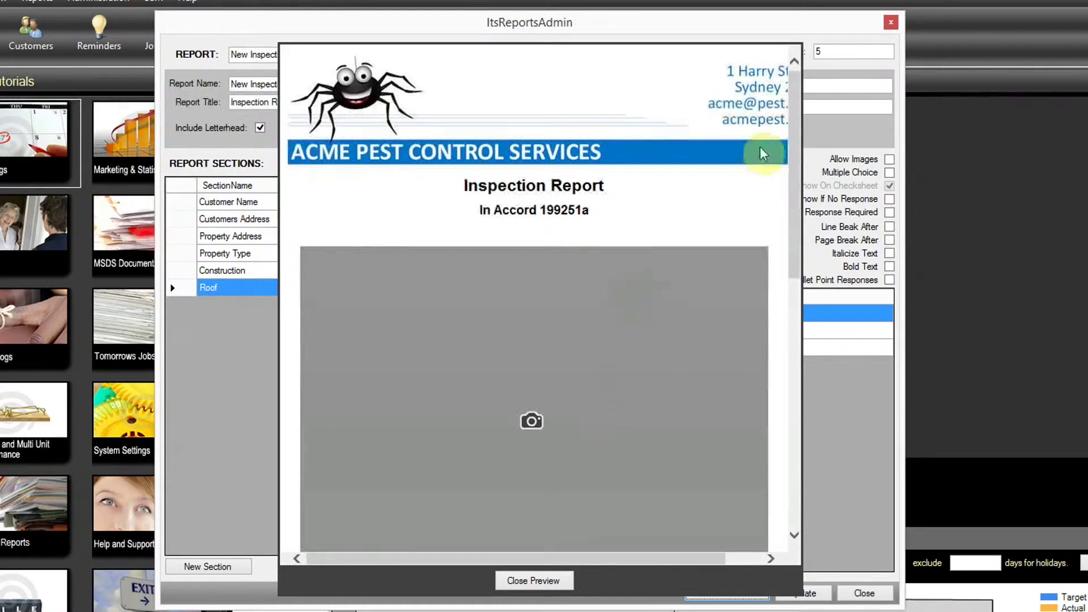
pyautogui.moveTo(792, 194); pyautogui.dragTo(743, 436)
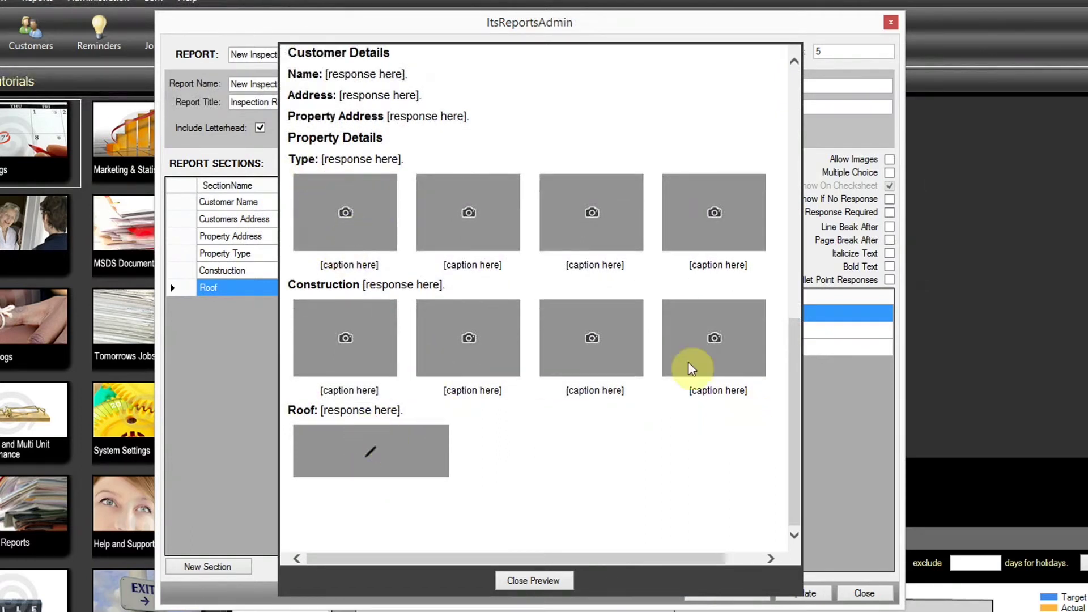
pyautogui.moveTo(795, 437); pyautogui.dragTo(801, 187)
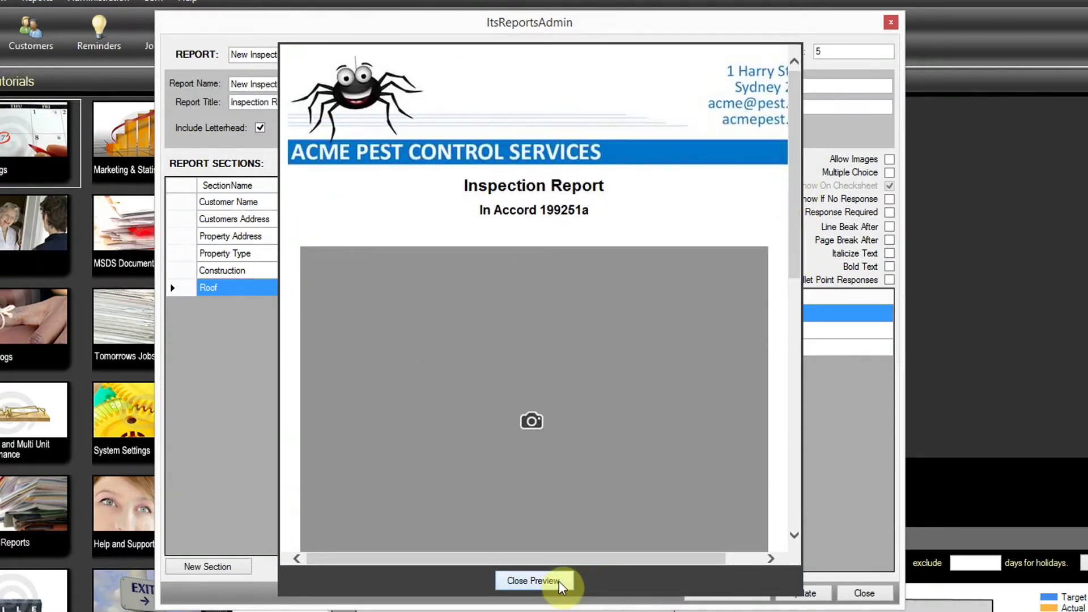
pyautogui.click(533, 581)
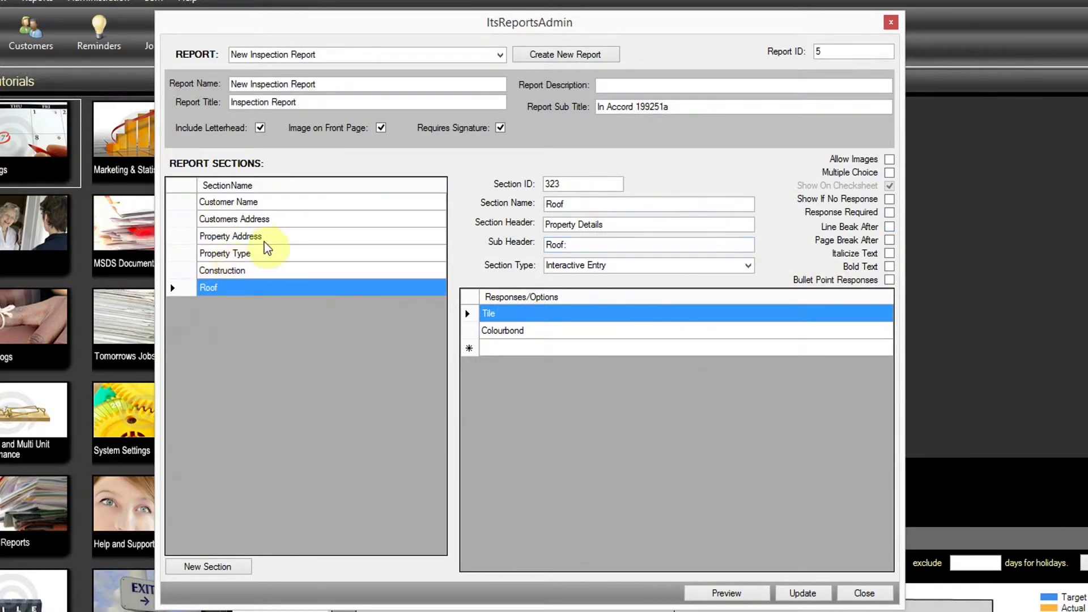
# Make the response text bold for the Customer Name and Customers Address sections
pyautogui.click(256, 203)
pyautogui.click(890, 266)
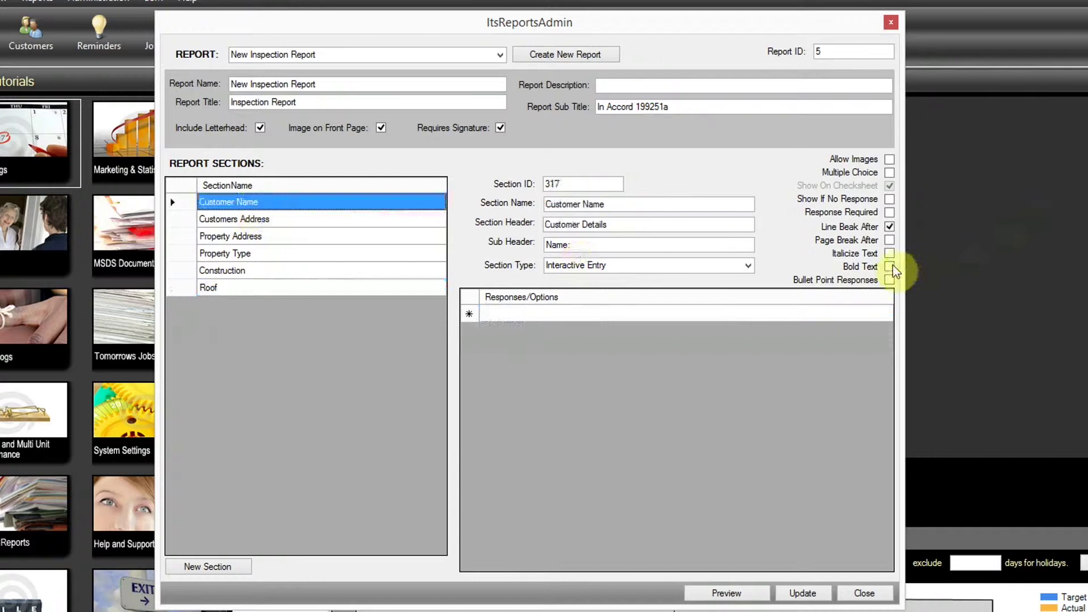
pyautogui.click(245, 221)
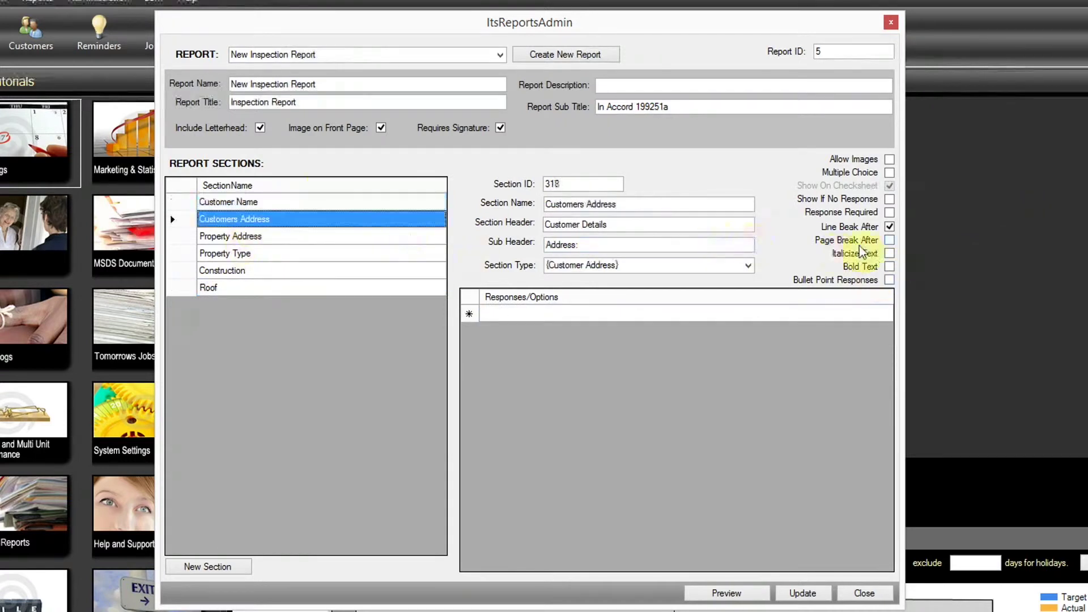
pyautogui.click(889, 268)
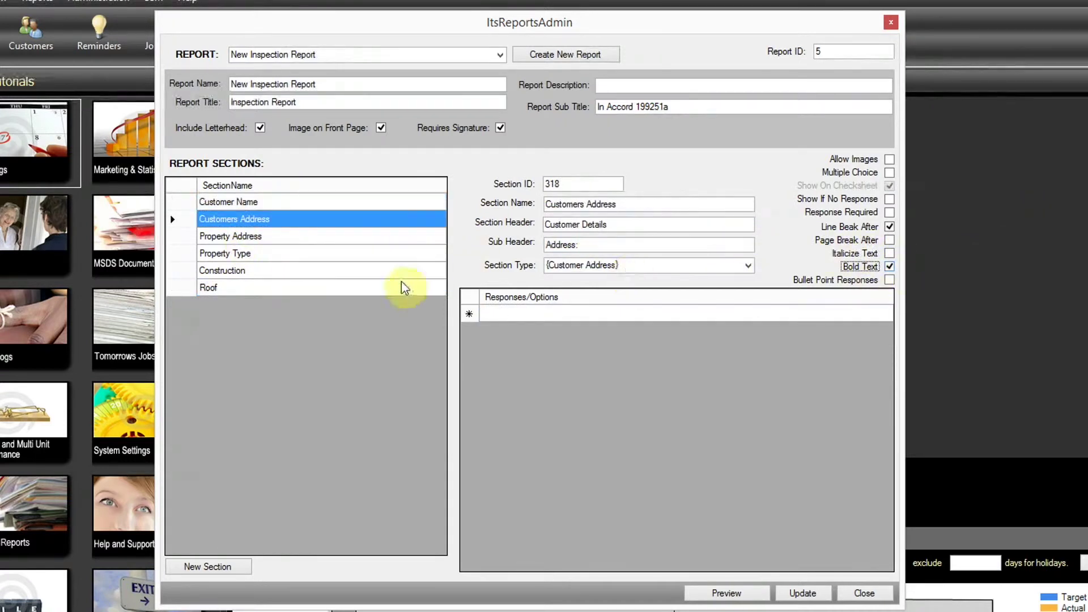
# Make the Property Address section's text bold, and turn off its italic text, bullet point responses and multiple choice
pyautogui.click(273, 237)
pyautogui.click(889, 253)
pyautogui.click(890, 267)
pyautogui.click(890, 267)
pyautogui.click(890, 280)
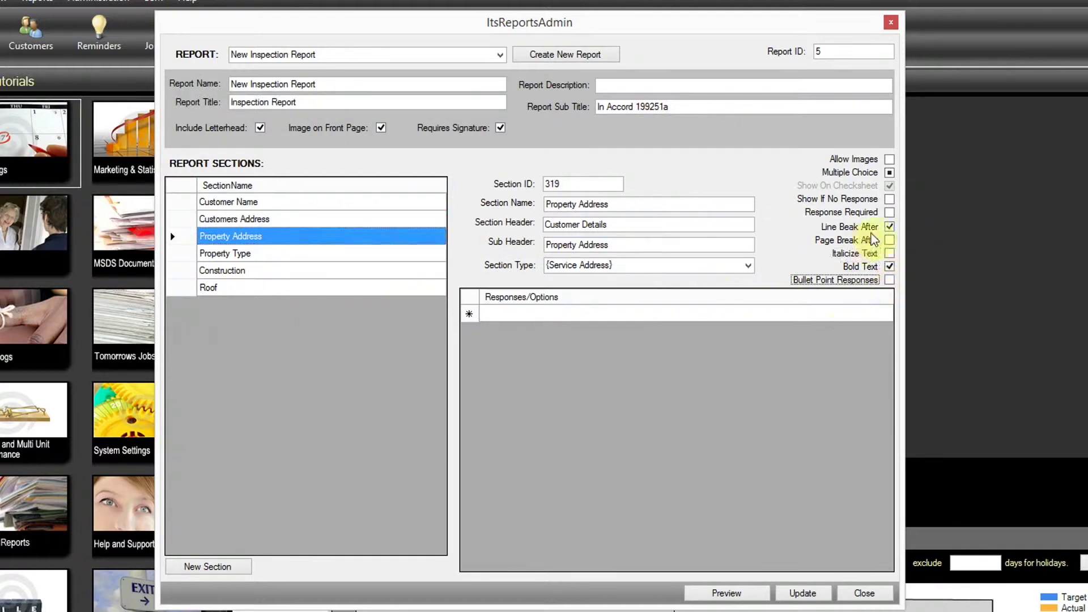
pyautogui.click(890, 172)
# Preview the report to check the bold responses under Customer Details, and close the preview
pyautogui.click(737, 591)
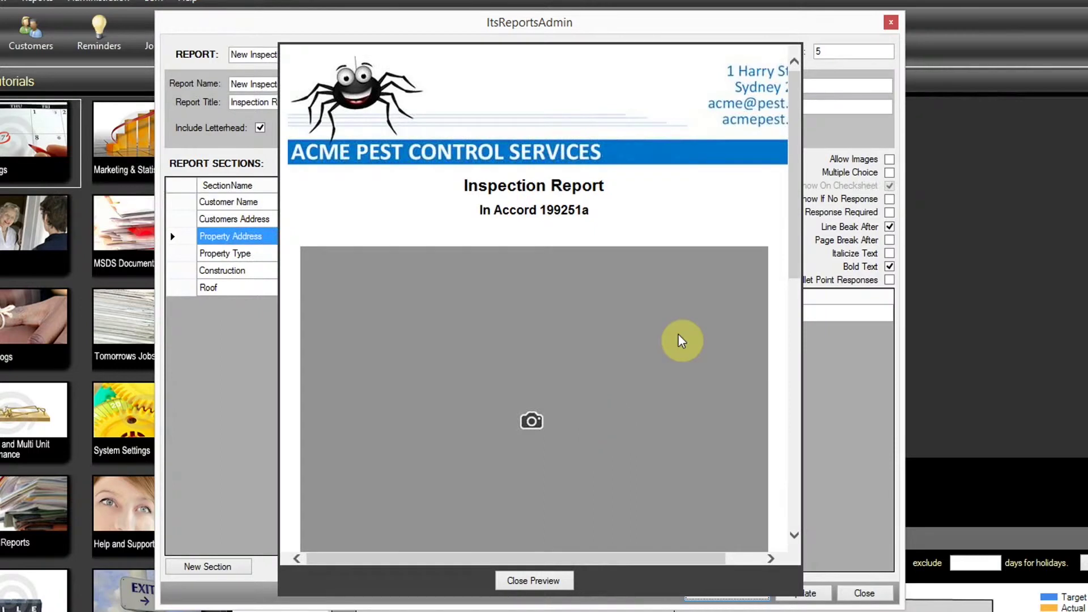
pyautogui.moveTo(797, 197); pyautogui.dragTo(783, 383)
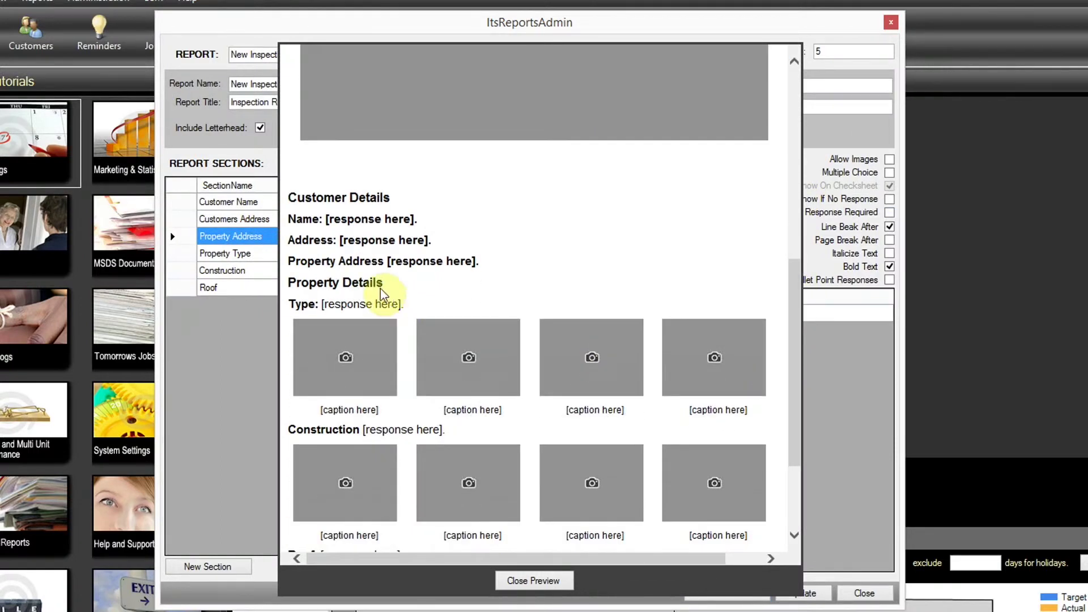
pyautogui.moveTo(340, 241); pyautogui.dragTo(473, 261)
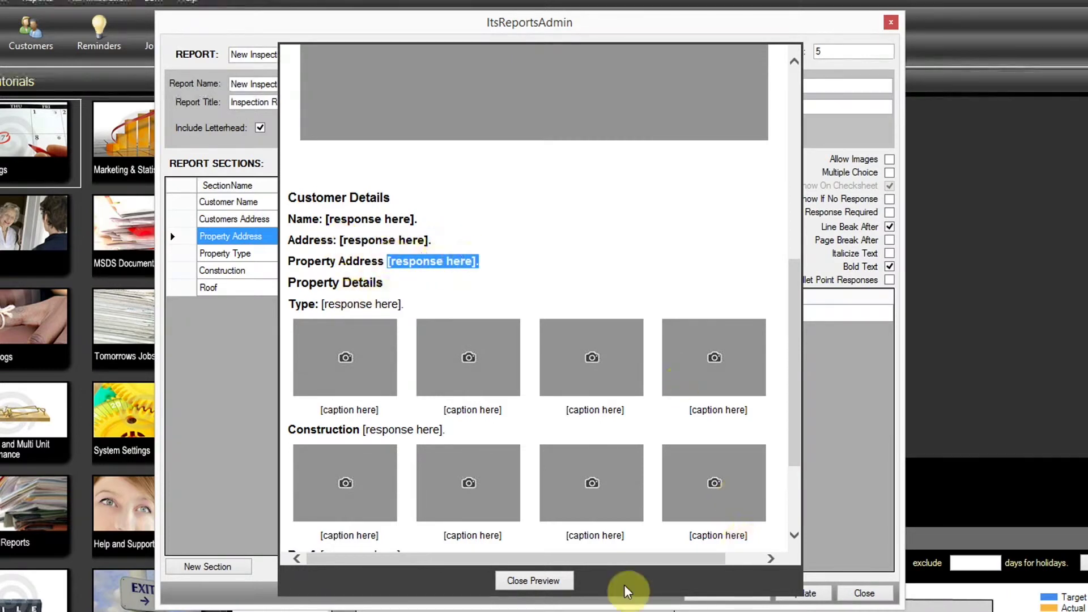
pyautogui.click(554, 581)
# Italicize the Customer Name section's text and preview its response under Customer Details
pyautogui.click(262, 204)
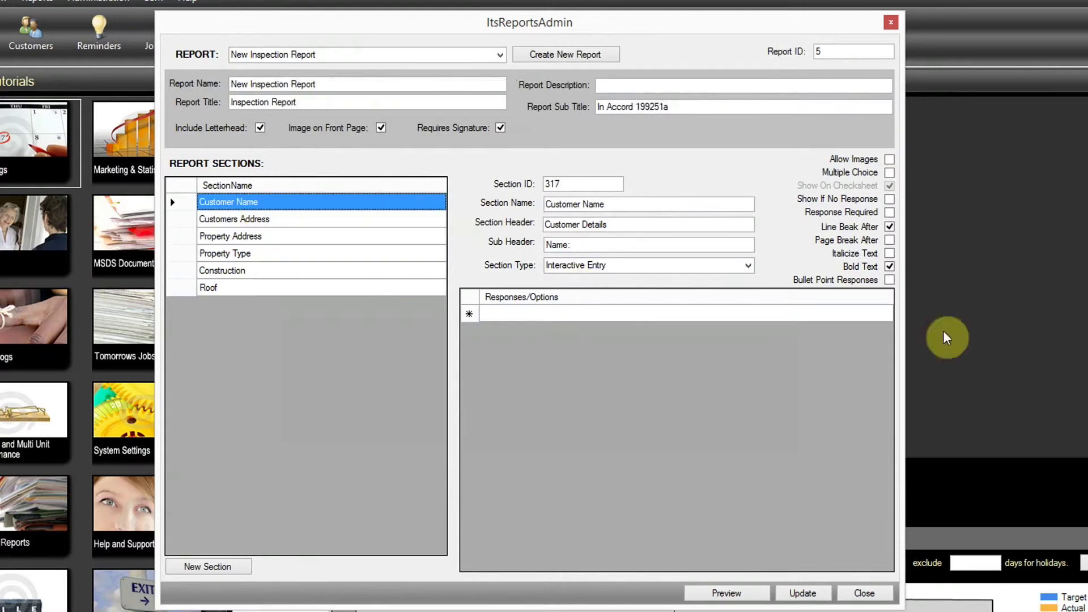
pyautogui.click(890, 254)
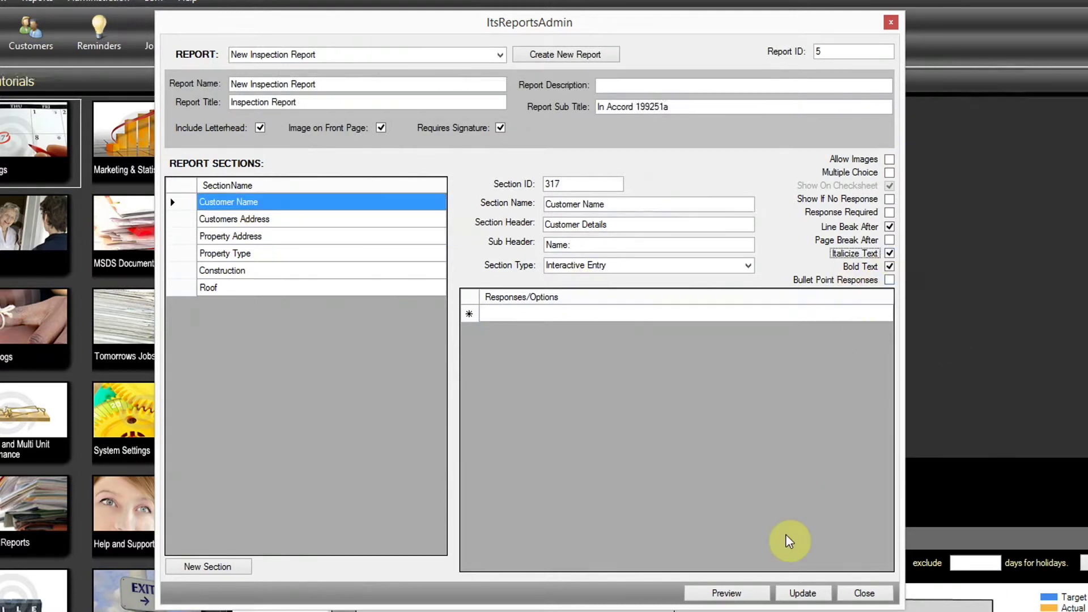
pyautogui.click(726, 592)
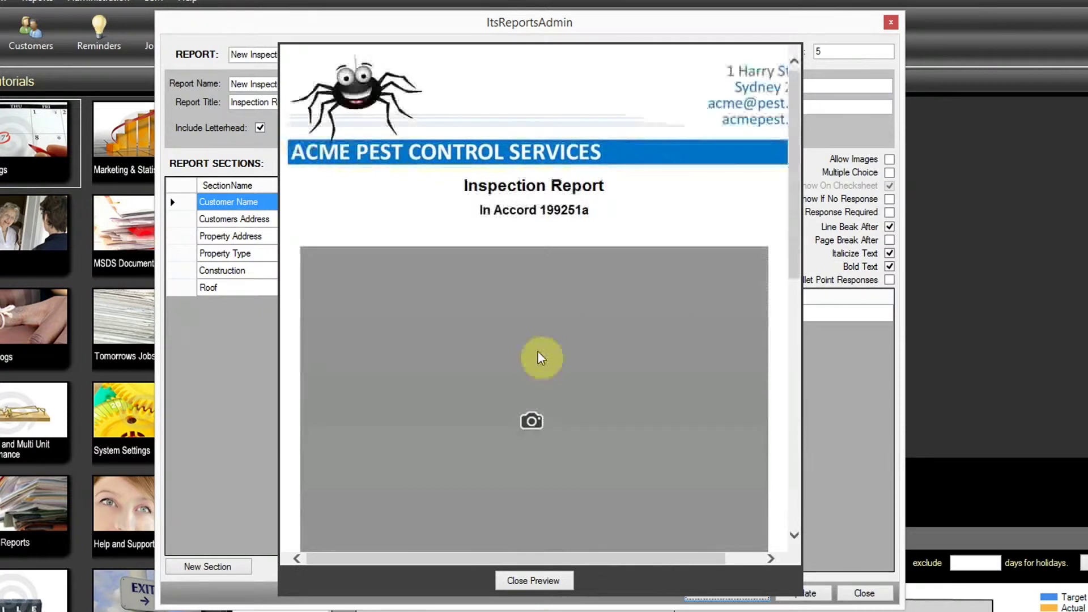
pyautogui.moveTo(796, 195); pyautogui.dragTo(787, 319)
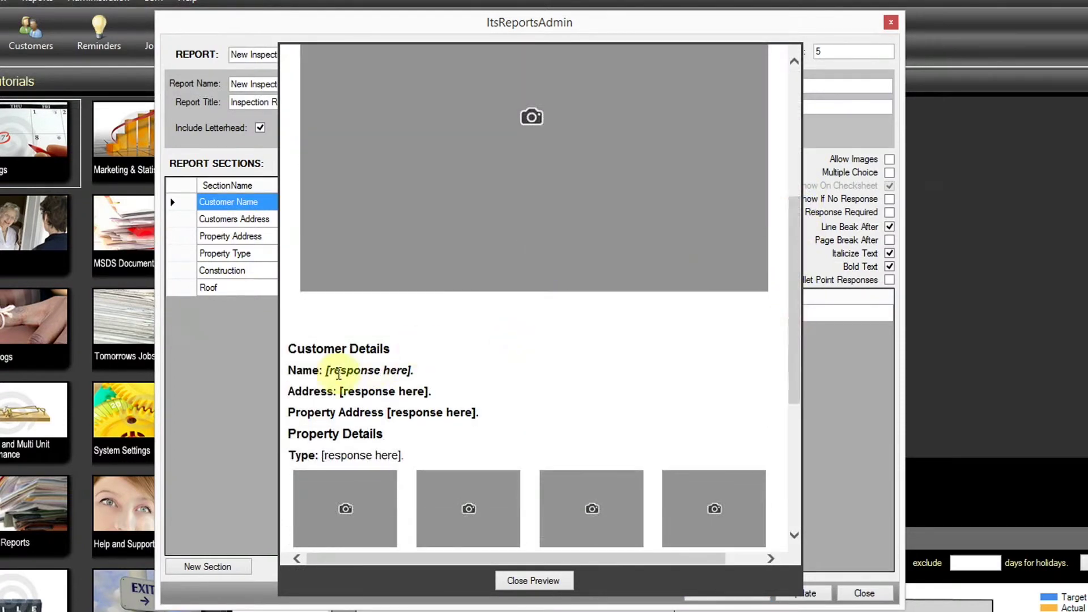
pyautogui.moveTo(327, 371); pyautogui.dragTo(415, 371)
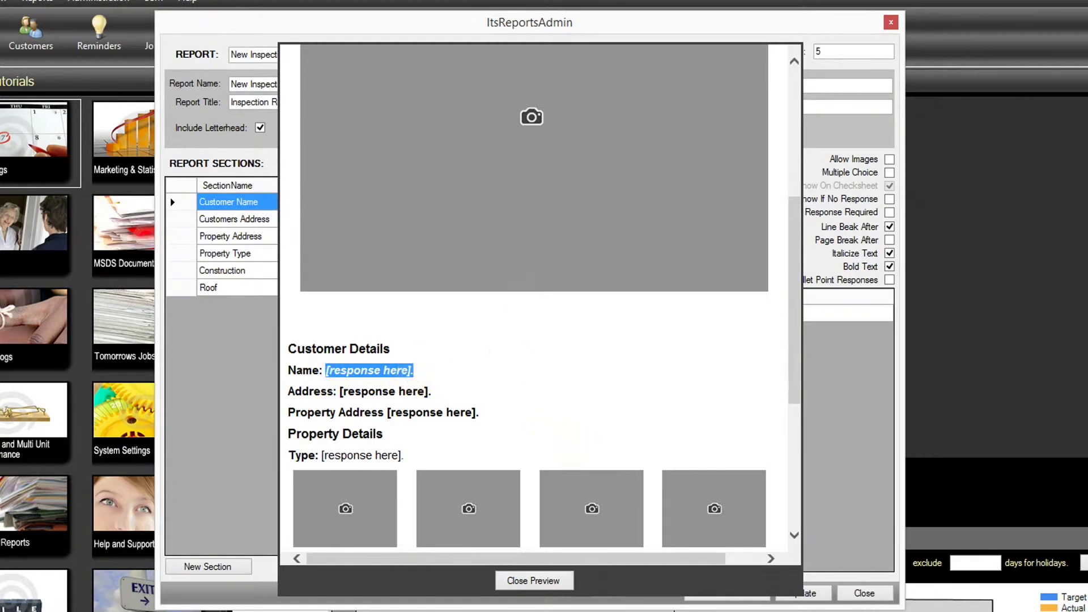
# Close the report preview, save the New Inspection Report template's changes and close the template editor
pyautogui.click(533, 583)
pyautogui.click(799, 594)
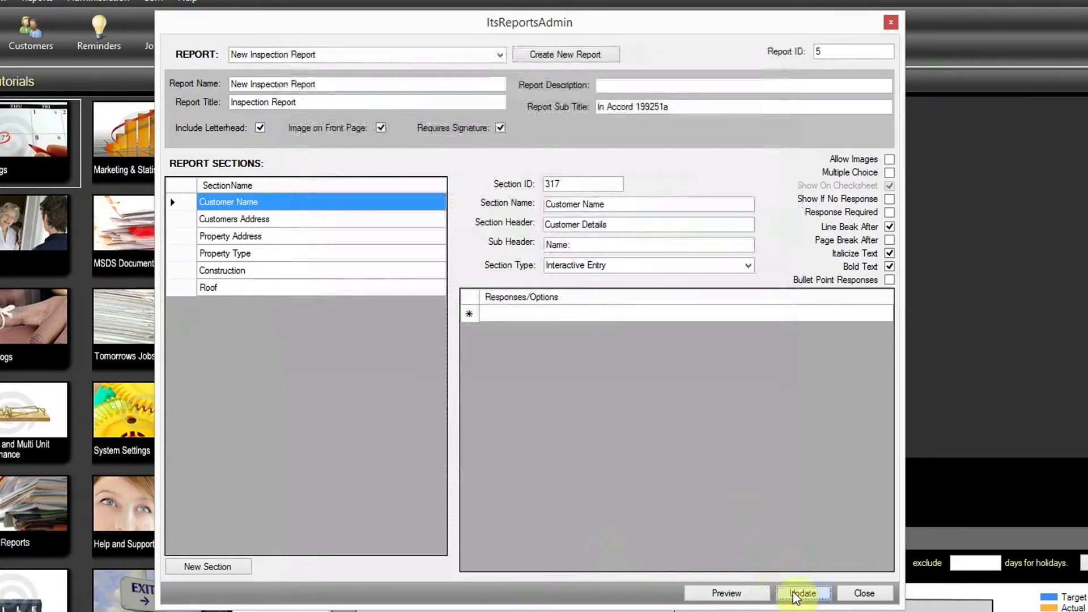
pyautogui.click(715, 436)
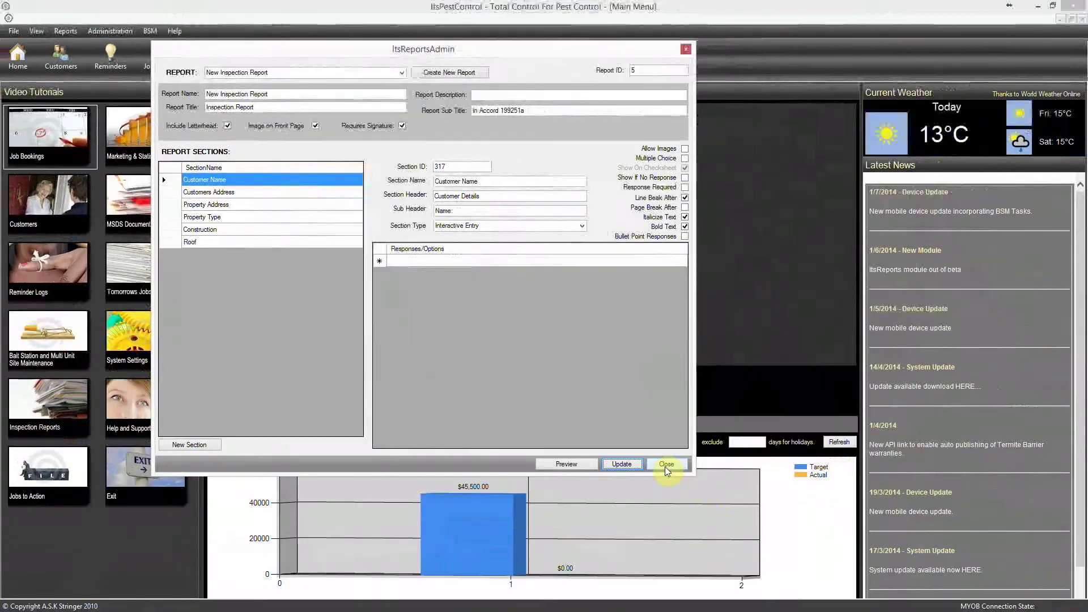
pyautogui.click(667, 465)
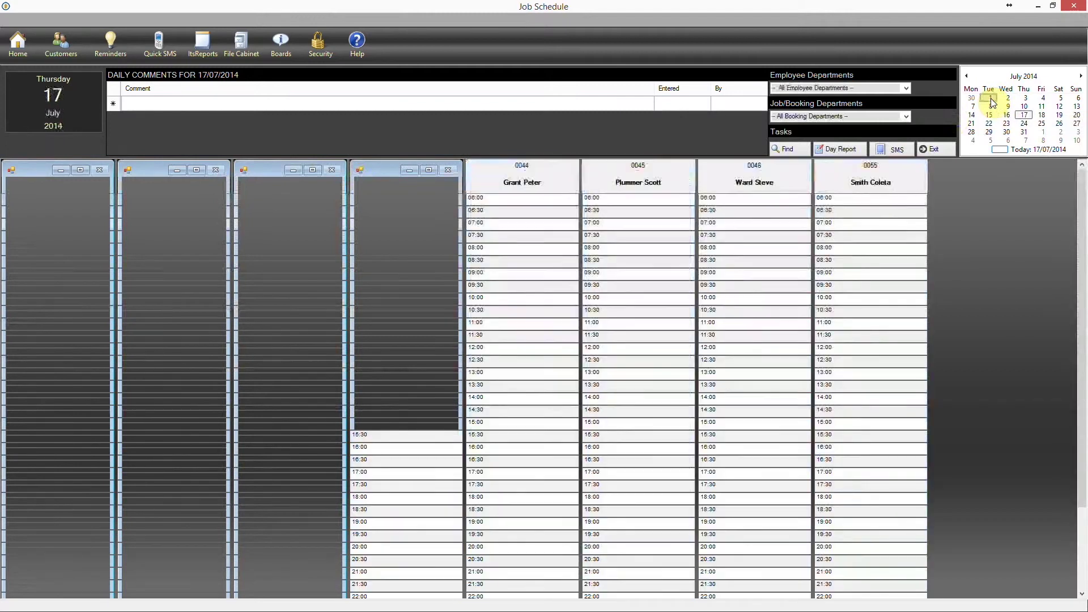
# Show the job schedule for 1 July 2014, and start a New Inspection Report in the ItsPestControl mobile app
pyautogui.click(990, 98)
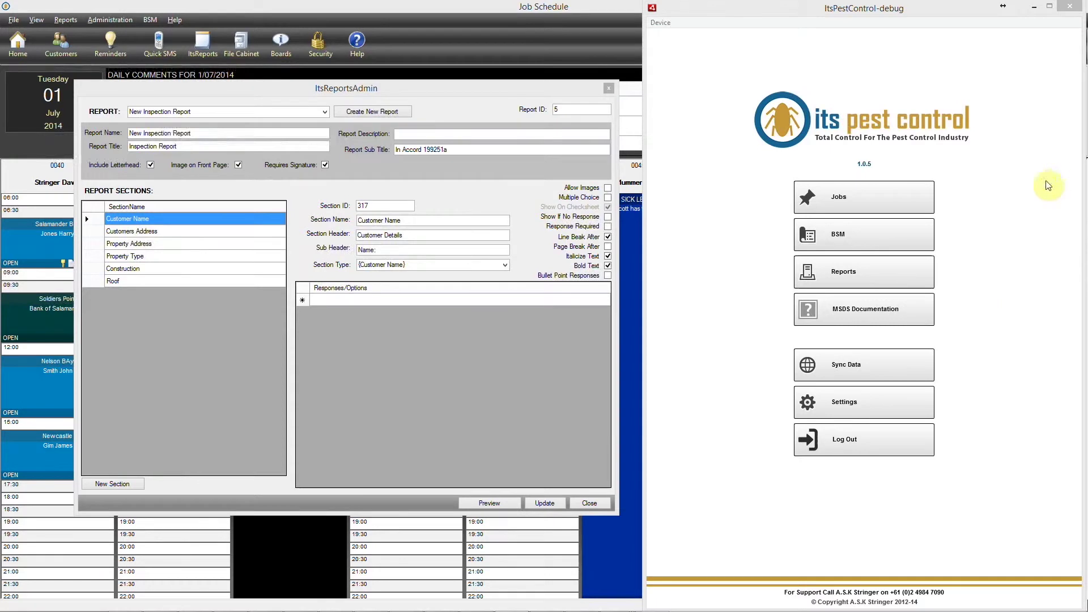
pyautogui.click(861, 274)
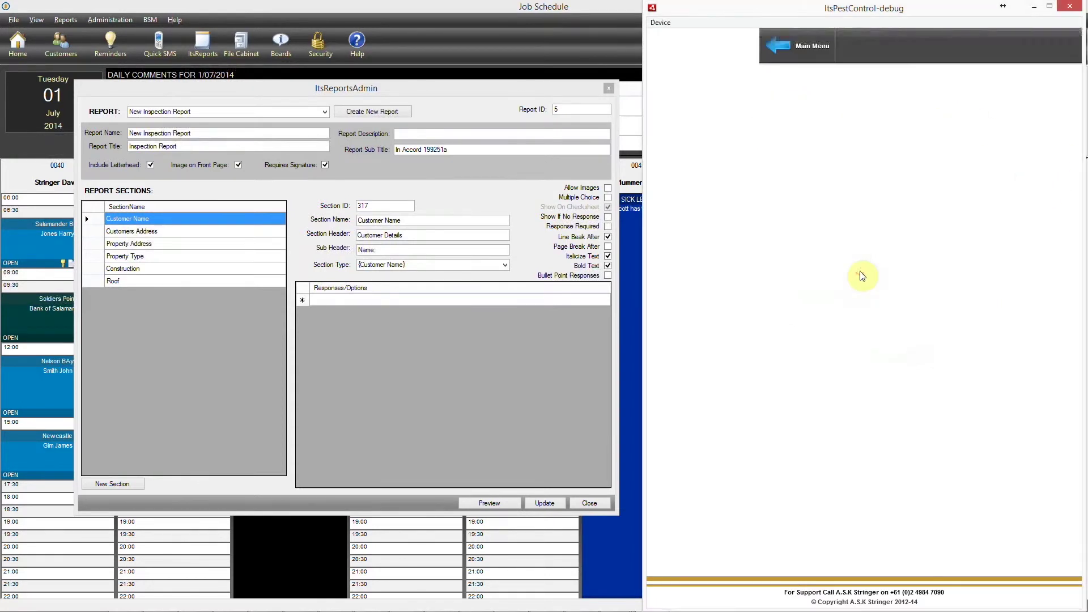
pyautogui.click(1045, 49)
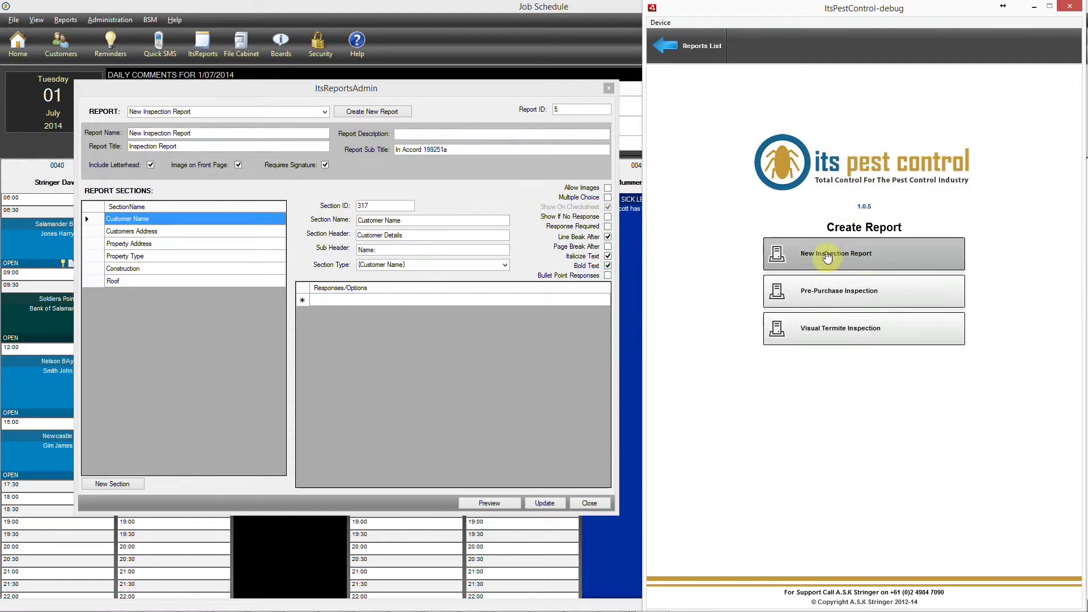
pyautogui.click(826, 256)
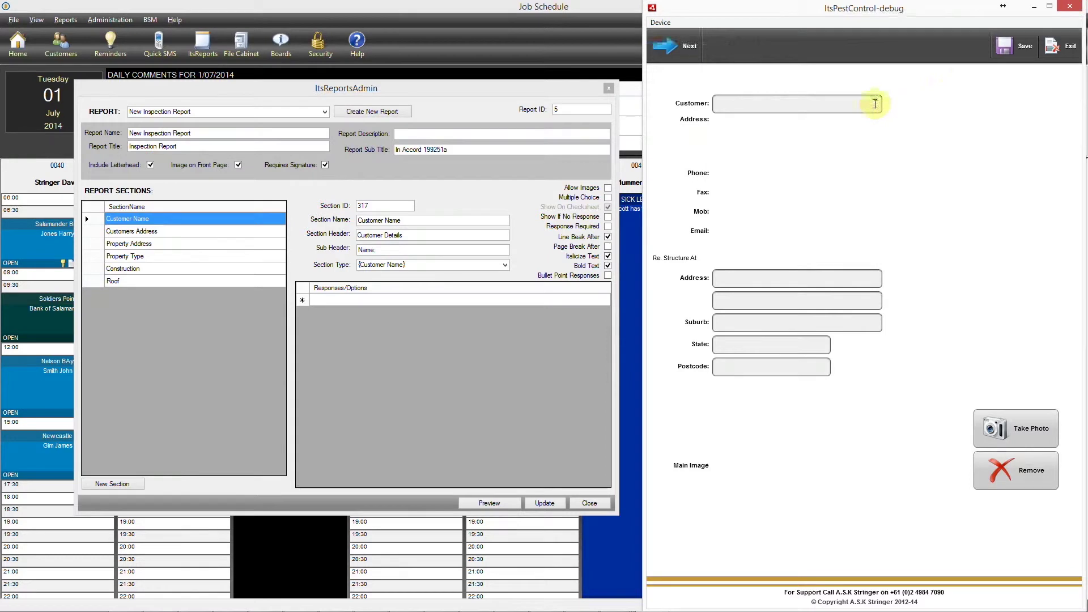
# Choose Bank of Salamander as the mobile report's customer, and shift the template editor window slightly
pyautogui.click(869, 102)
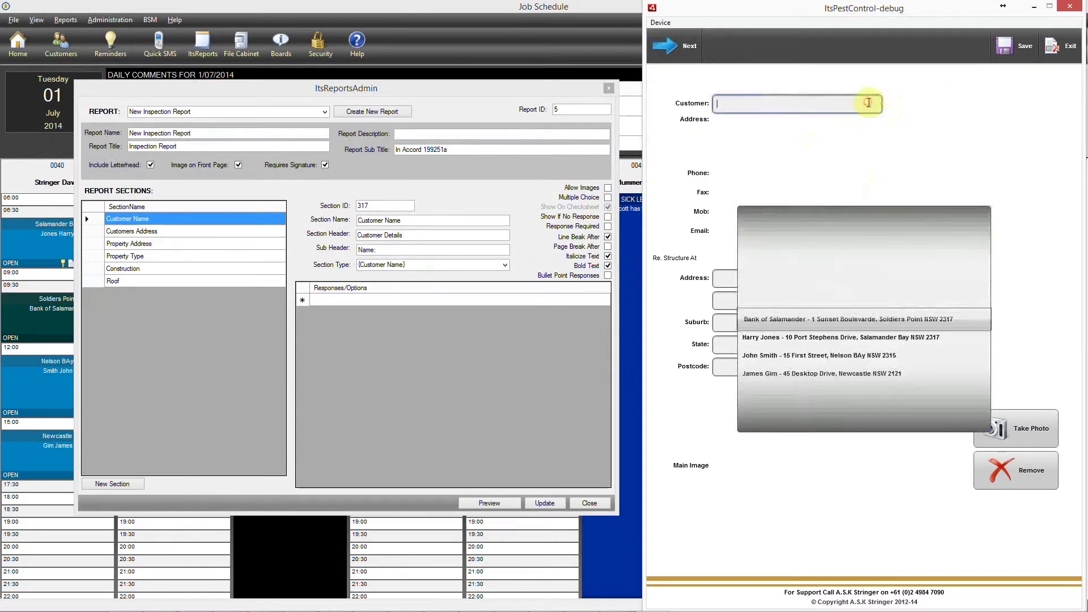
pyautogui.click(803, 339)
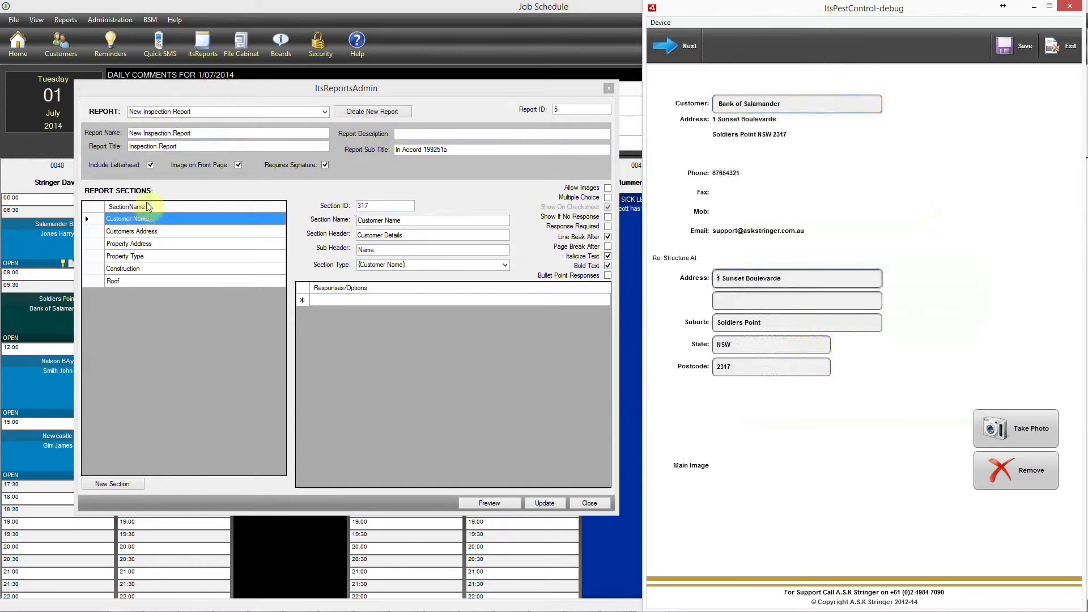
pyautogui.moveTo(359, 92); pyautogui.dragTo(353, 89)
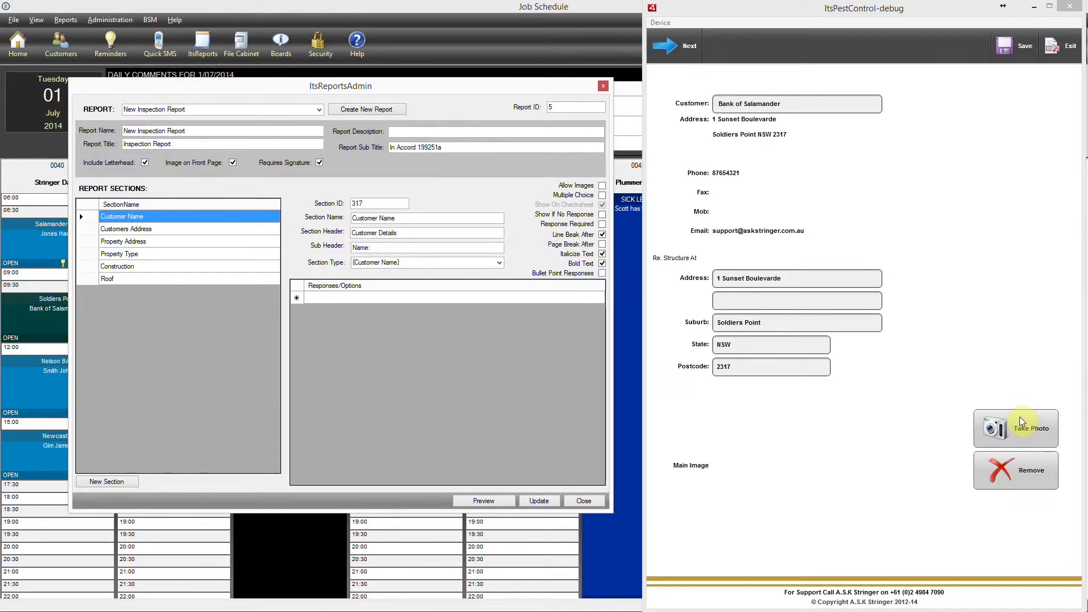
# Advance the mobile report through the Customer Details pages to the property Type page, comparing them with the matching template sections
pyautogui.click(689, 51)
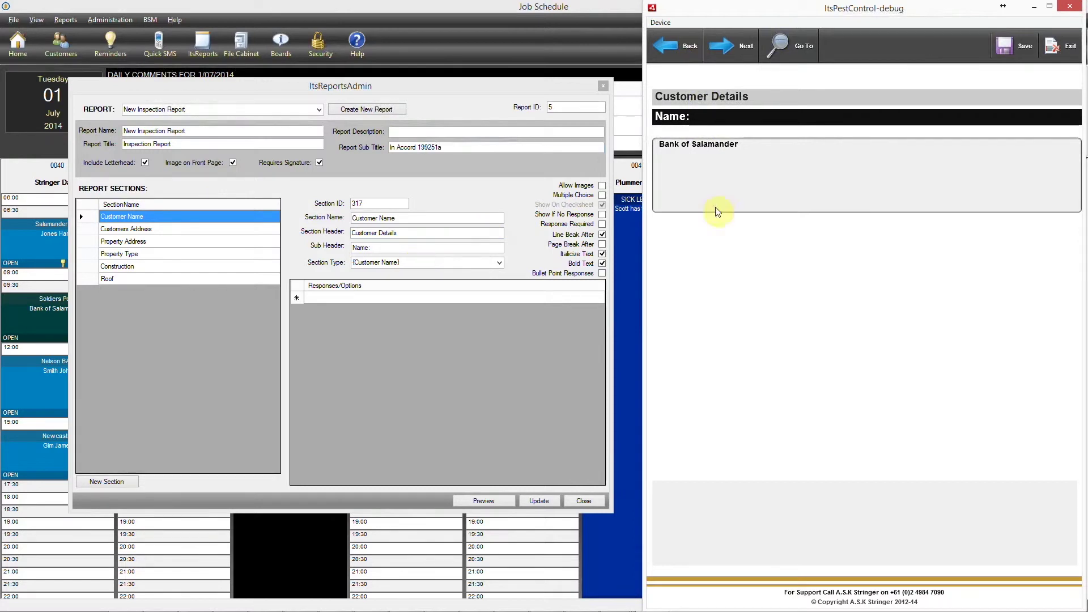
pyautogui.click(733, 43)
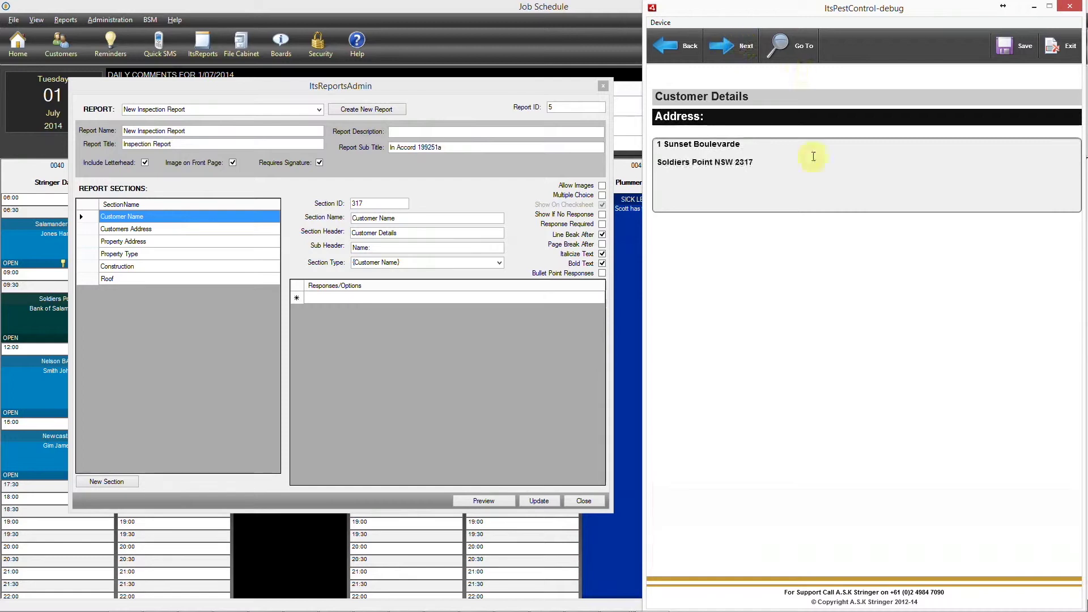
pyautogui.click(204, 230)
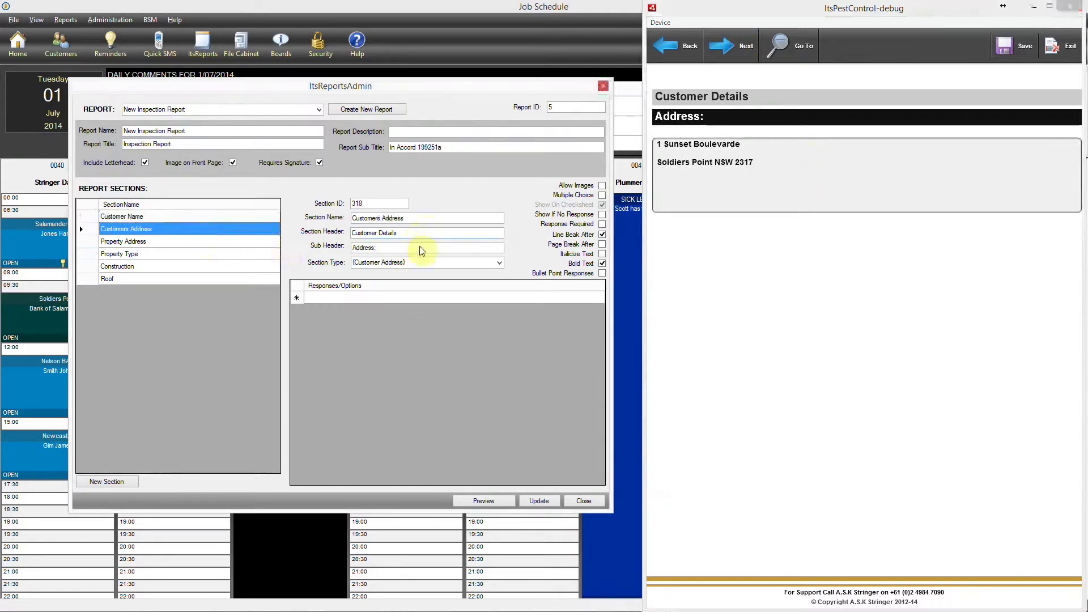
pyautogui.click(734, 47)
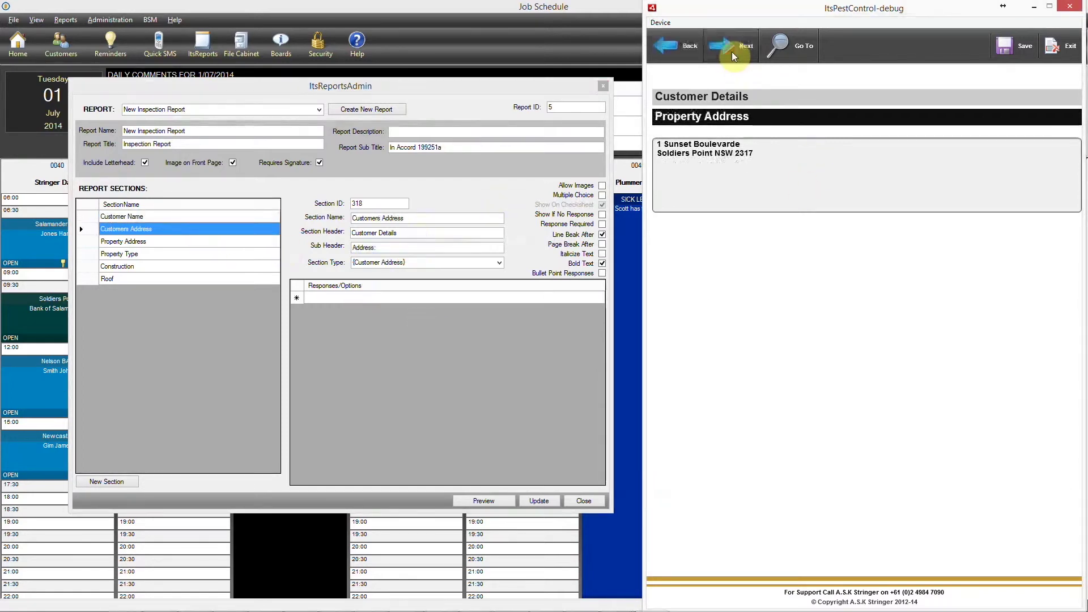
pyautogui.click(178, 250)
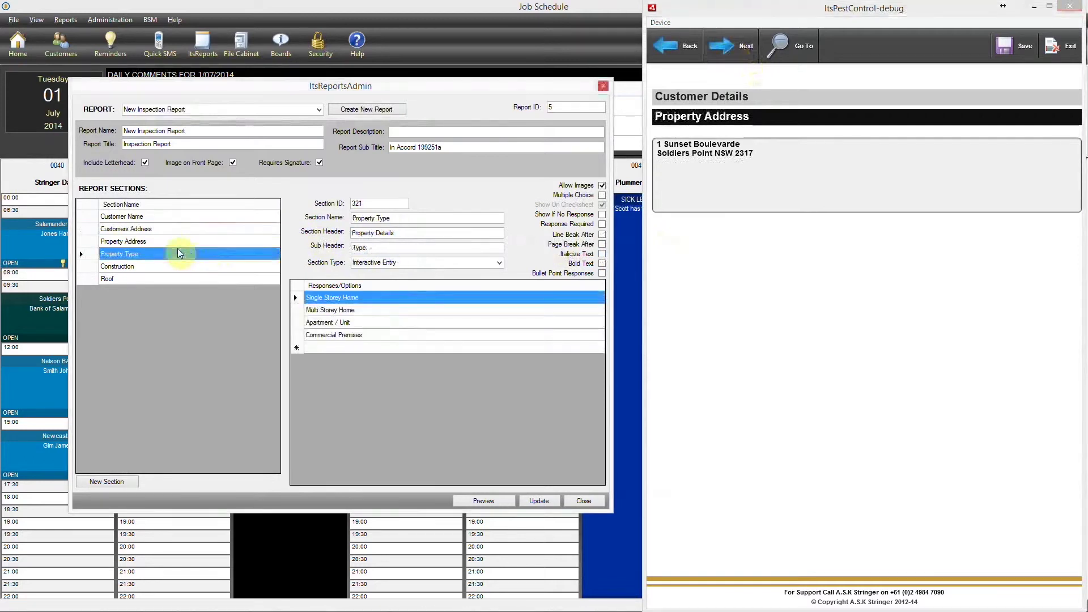
pyautogui.click(176, 243)
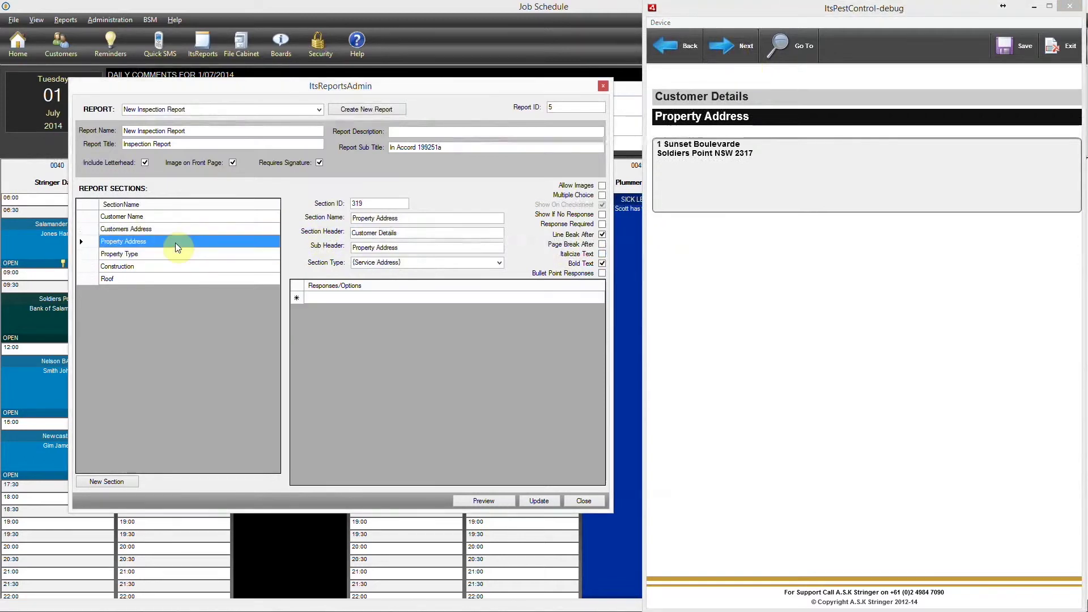
pyautogui.click(732, 45)
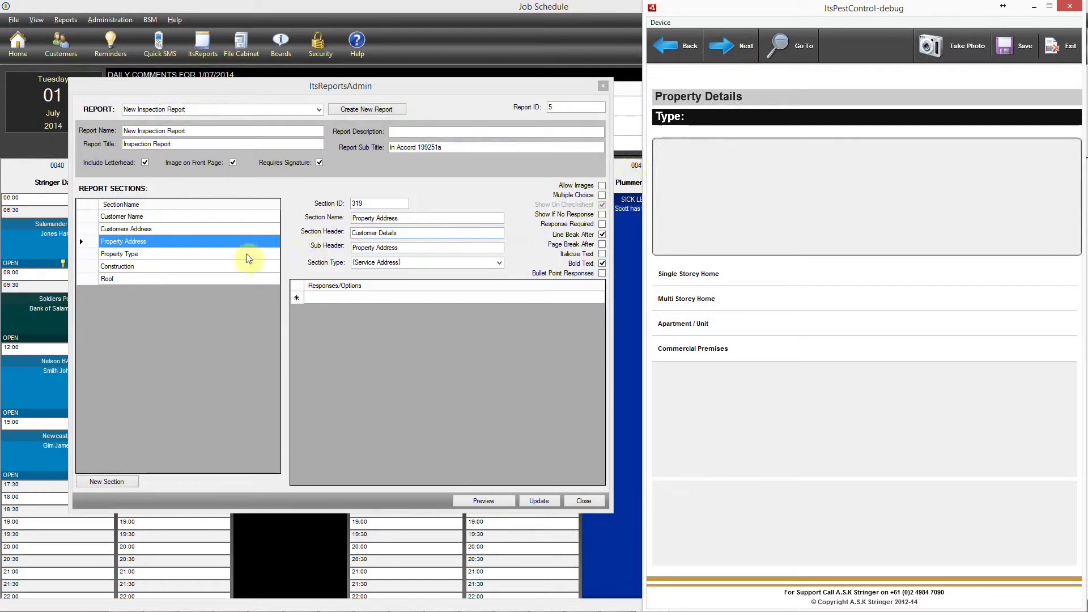
pyautogui.click(165, 255)
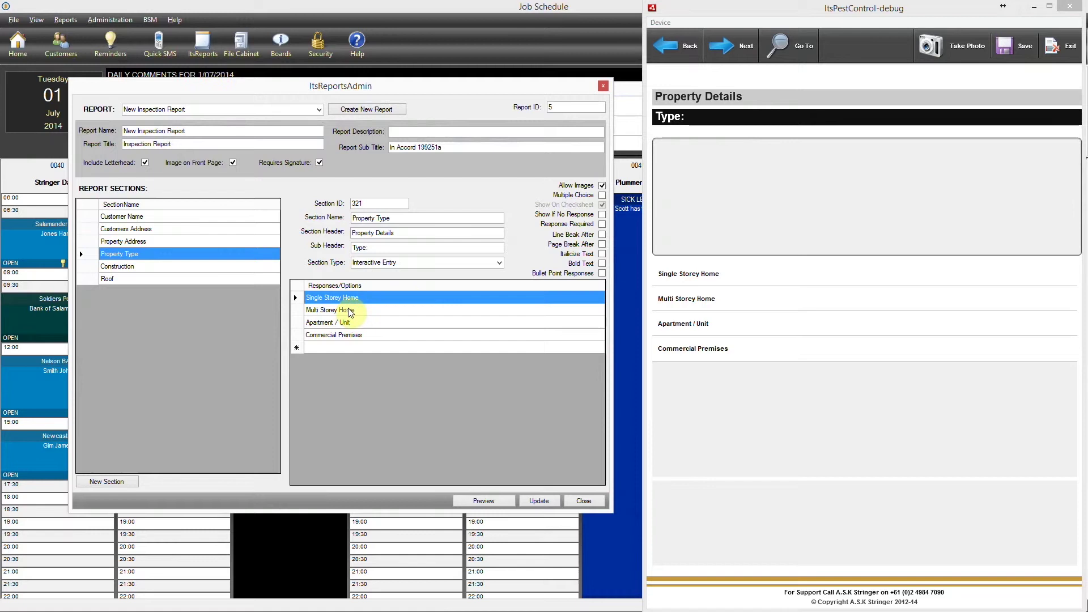
# Try the property type responses in turn, from Single Storey Home through to Commercial Premises
pyautogui.click(702, 280)
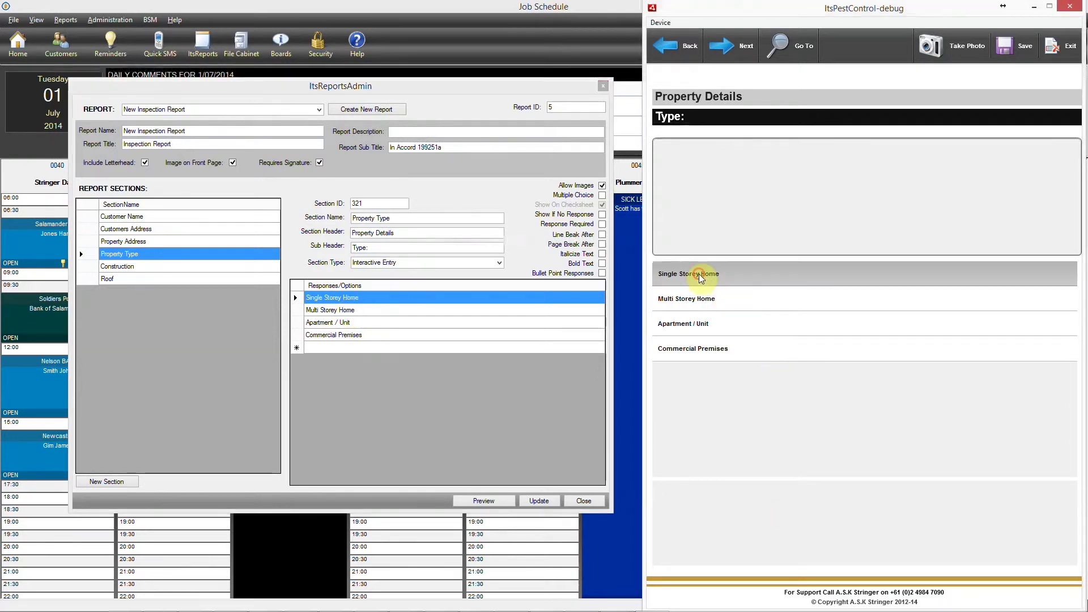
pyautogui.click(698, 298)
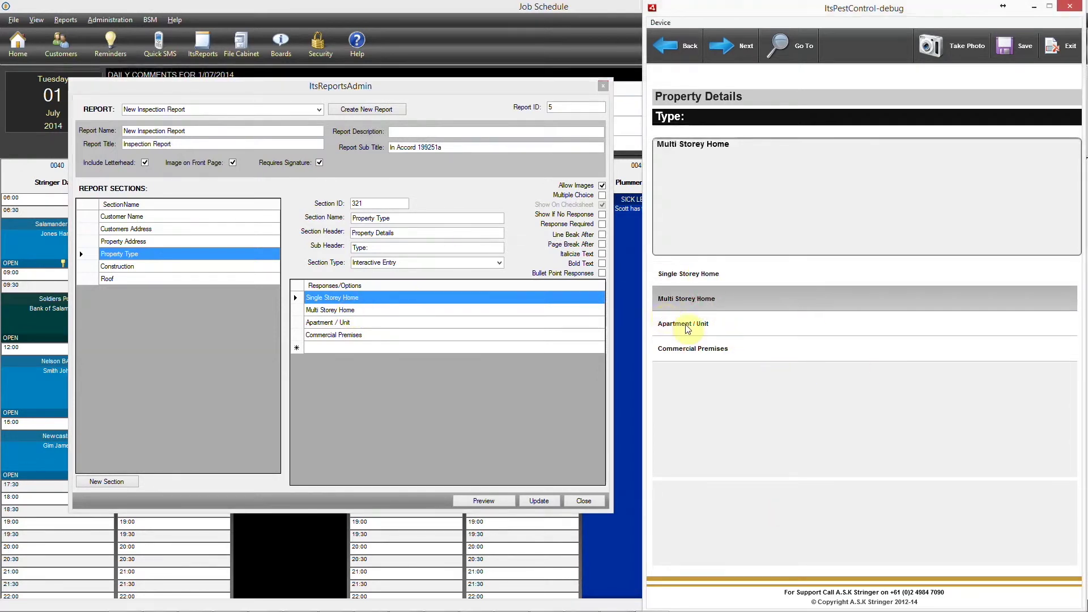
pyautogui.click(705, 323)
pyautogui.click(709, 350)
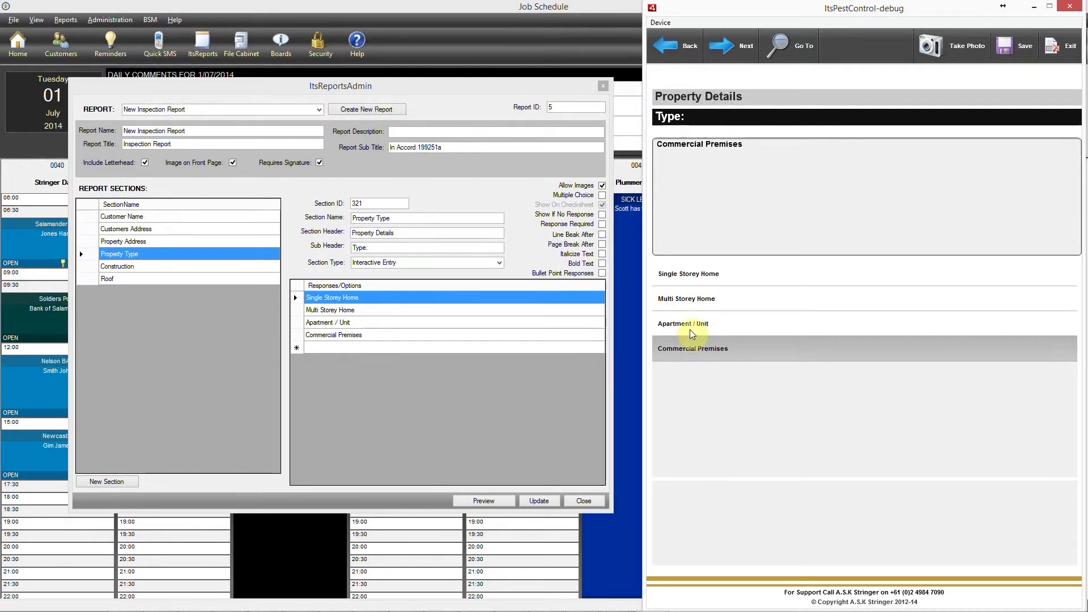
pyautogui.click(784, 169)
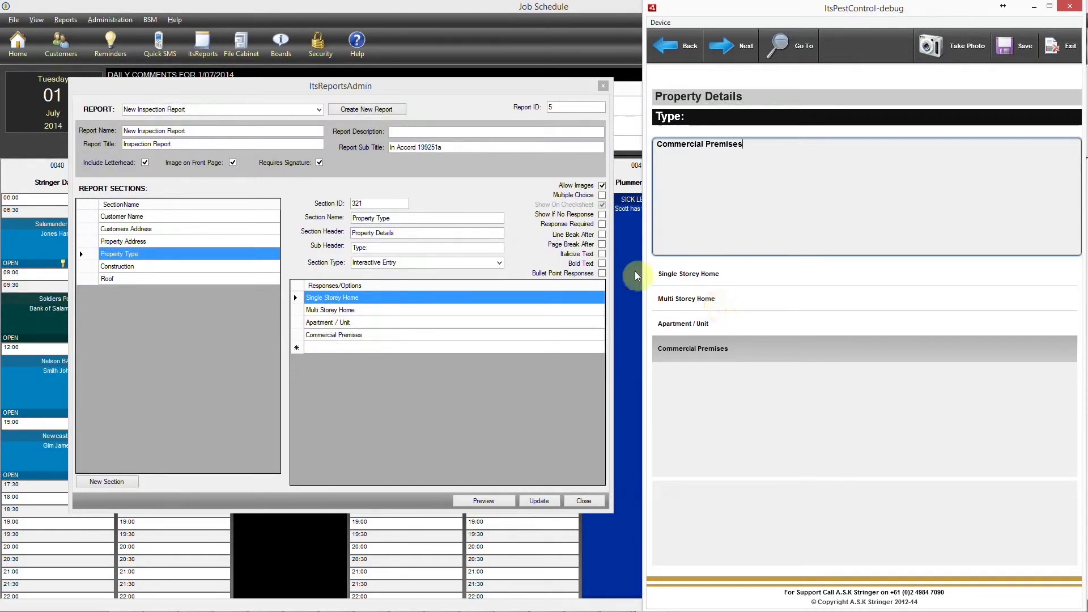
# Switch between the single-choice property type responses and set the type to Single Storey Home
pyautogui.click(672, 303)
pyautogui.click(691, 324)
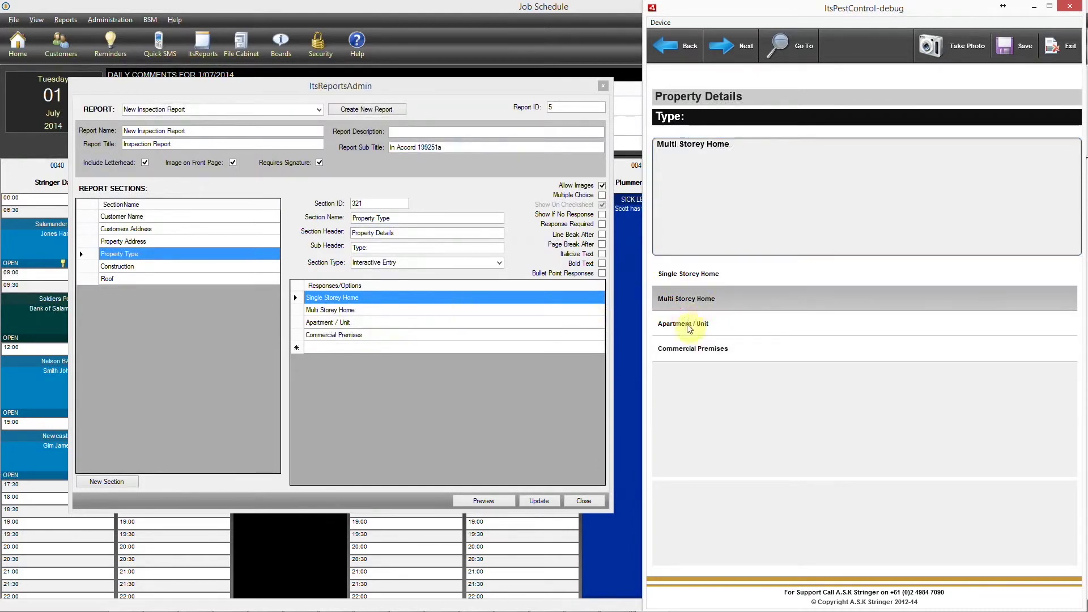
pyautogui.click(687, 275)
pyautogui.click(702, 305)
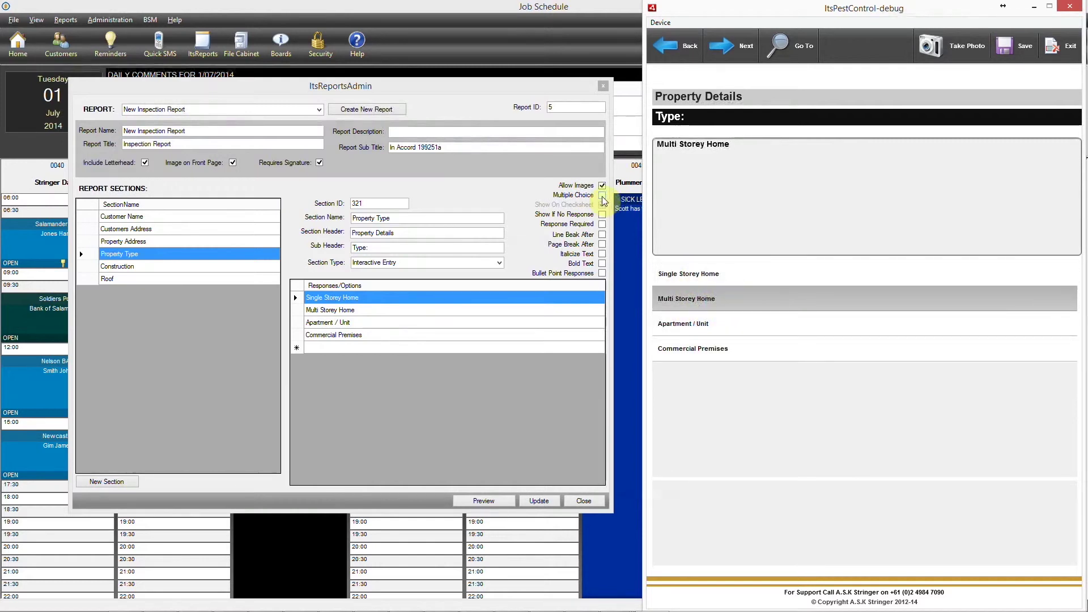
pyautogui.click(700, 324)
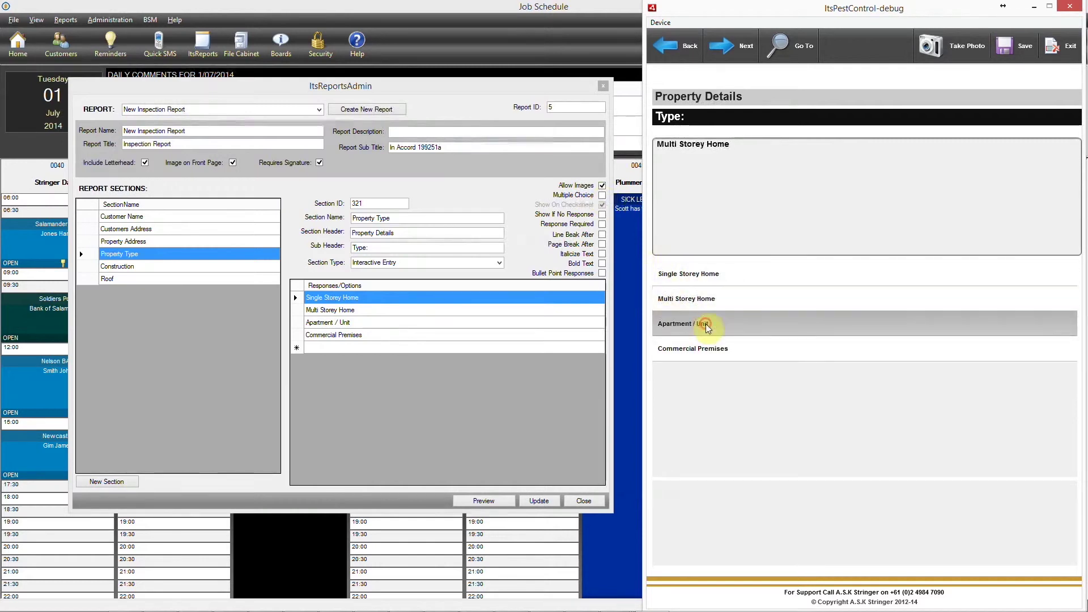
pyautogui.click(706, 277)
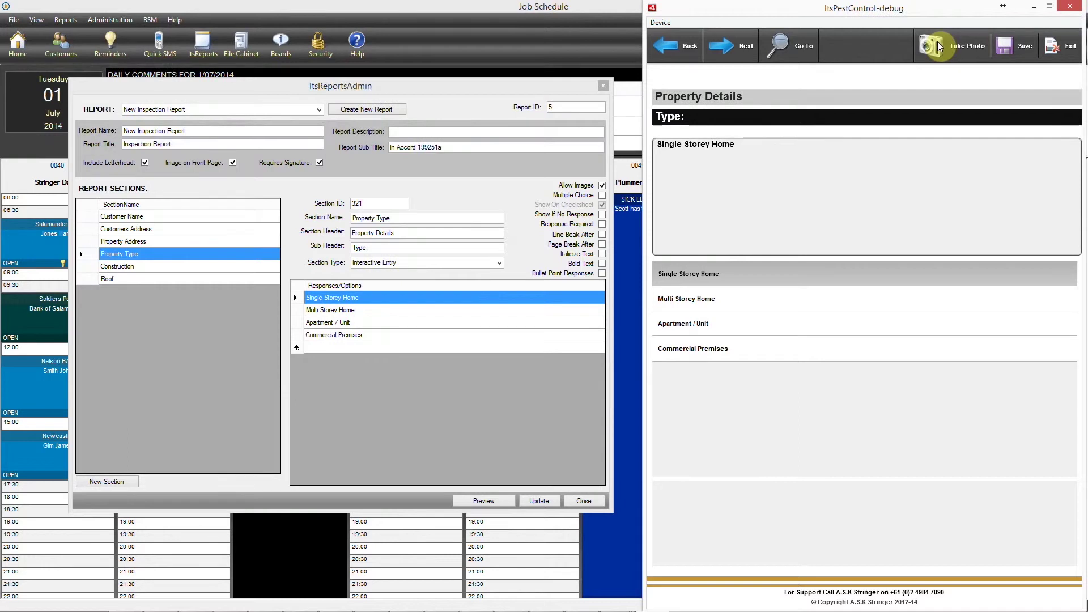
# Compare the Construction page with its multiple-choice template section, and select Veneer, Brick and Timber as its responses
pyautogui.click(734, 45)
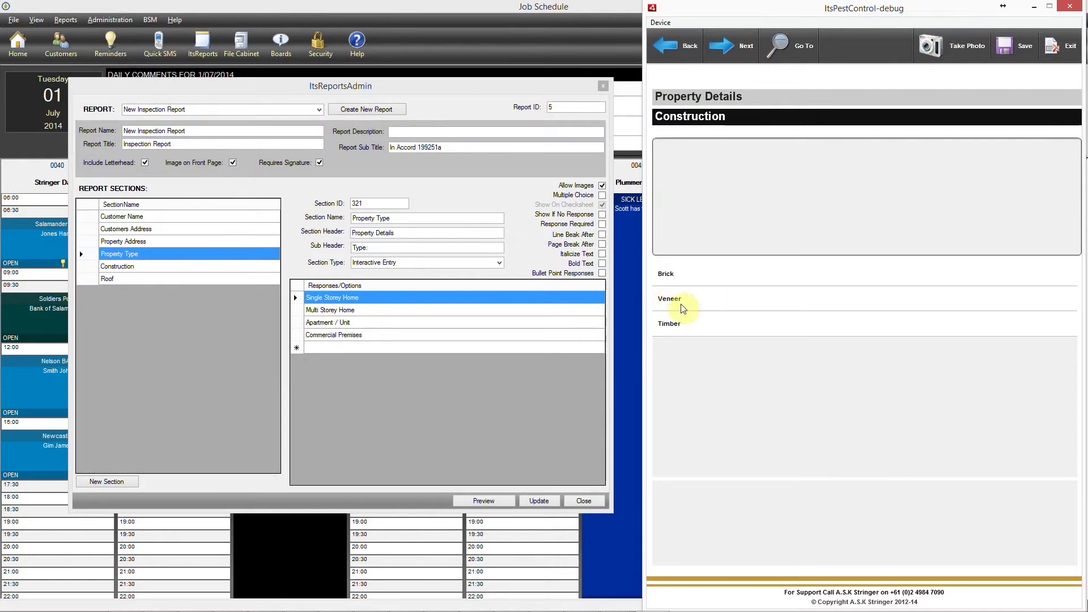
pyautogui.click(129, 268)
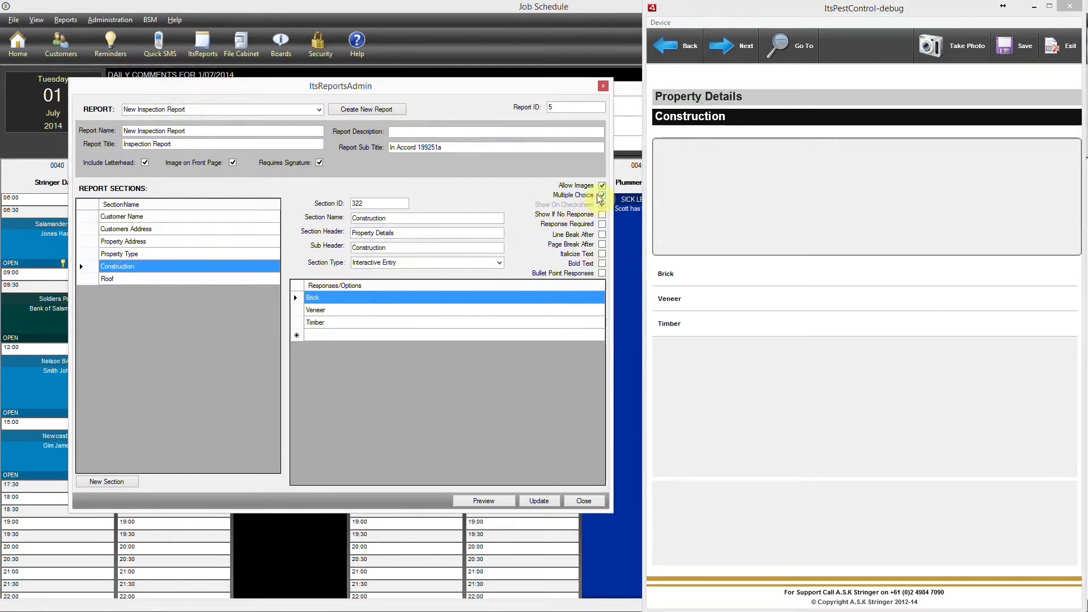
pyautogui.click(680, 299)
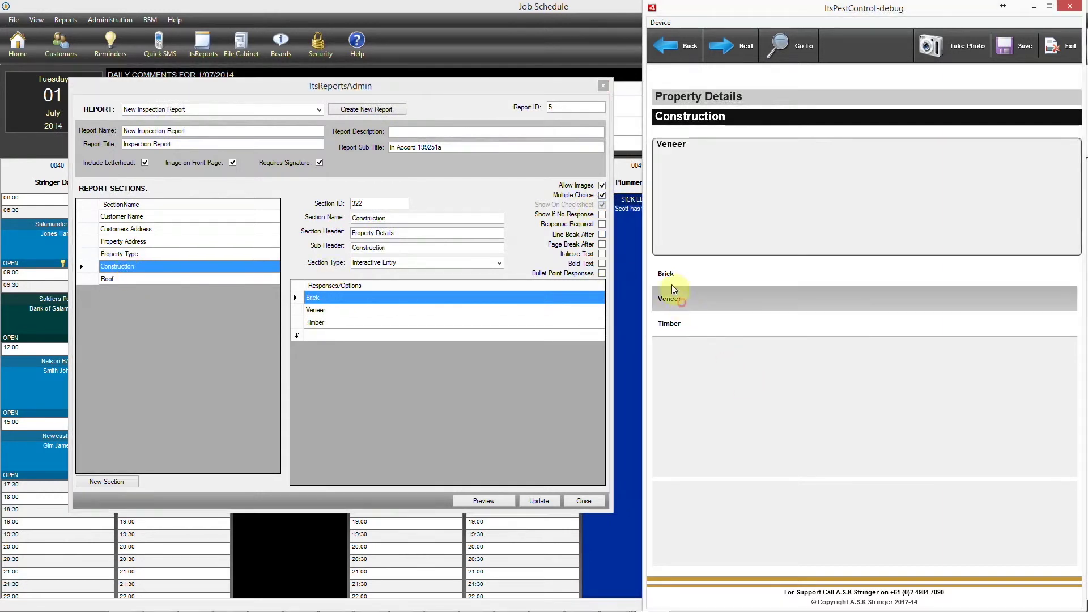
pyautogui.click(670, 277)
pyautogui.click(668, 327)
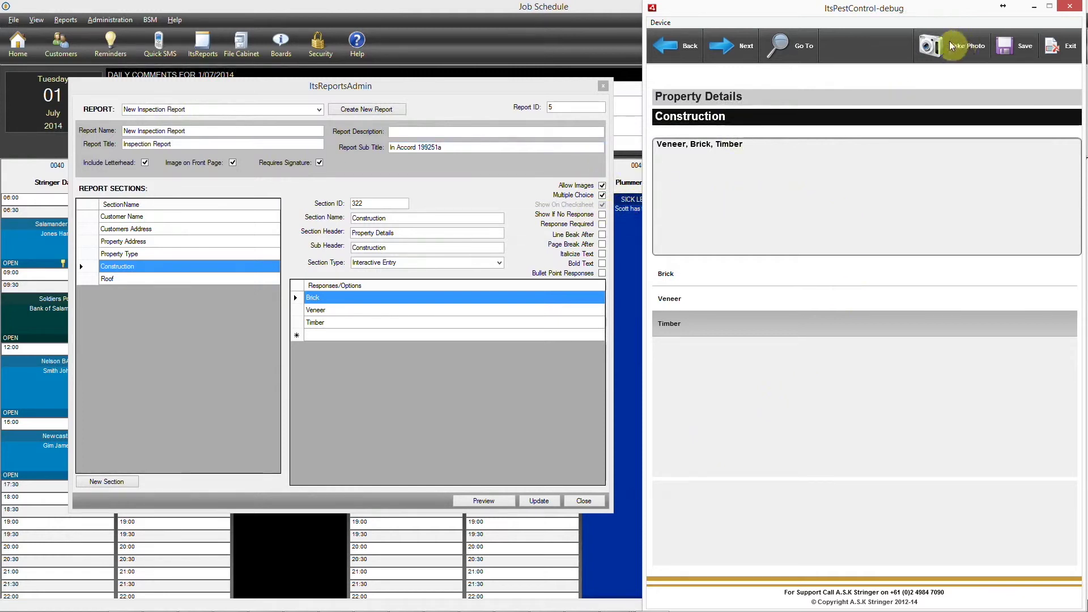
# Move on to the Roof page, view the template's Roof section, and choose Tile as the response
pyautogui.click(731, 51)
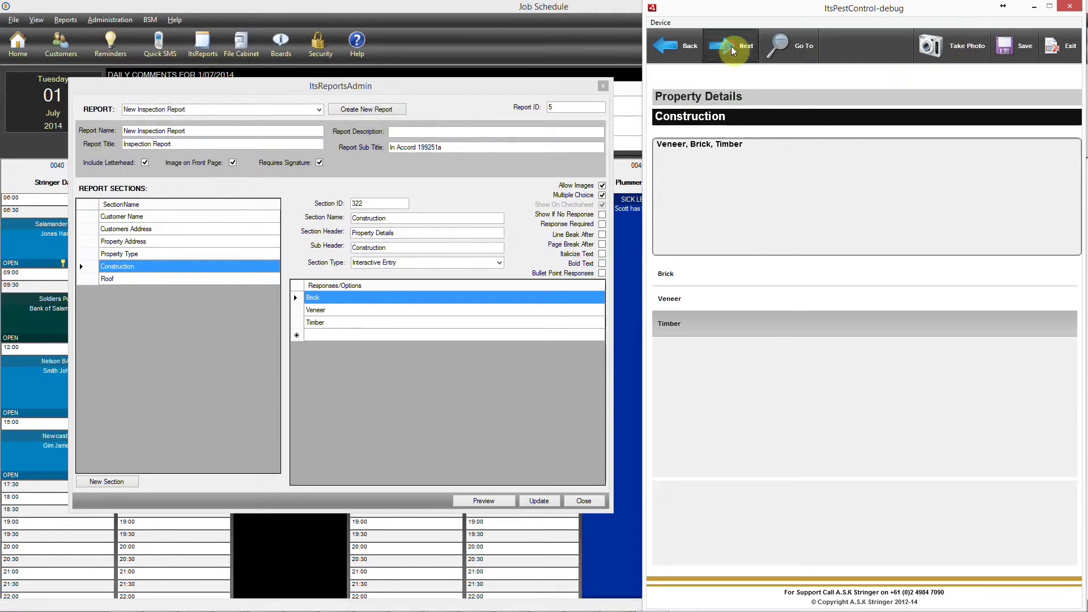
pyautogui.click(161, 281)
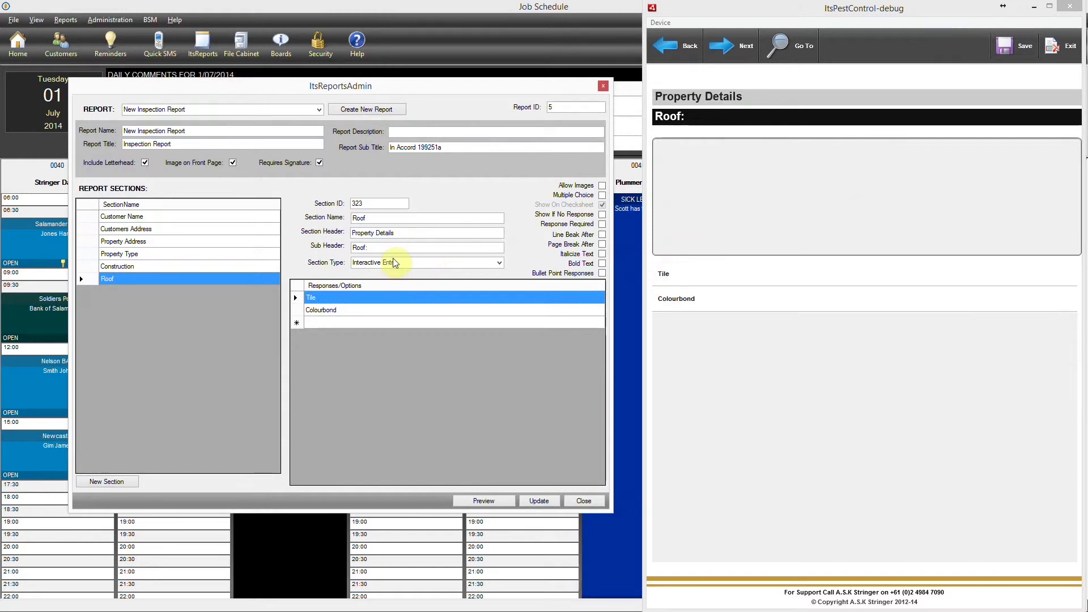
pyautogui.click(672, 275)
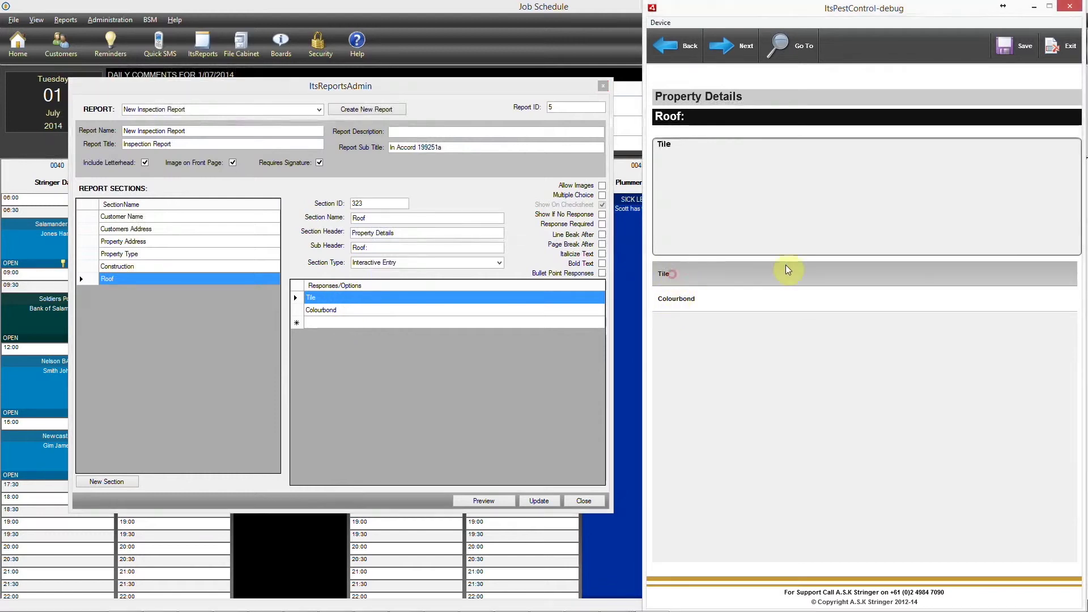
# Proceed to the report's signing page and draw a freehand signature in the Sign Below box
pyautogui.click(734, 50)
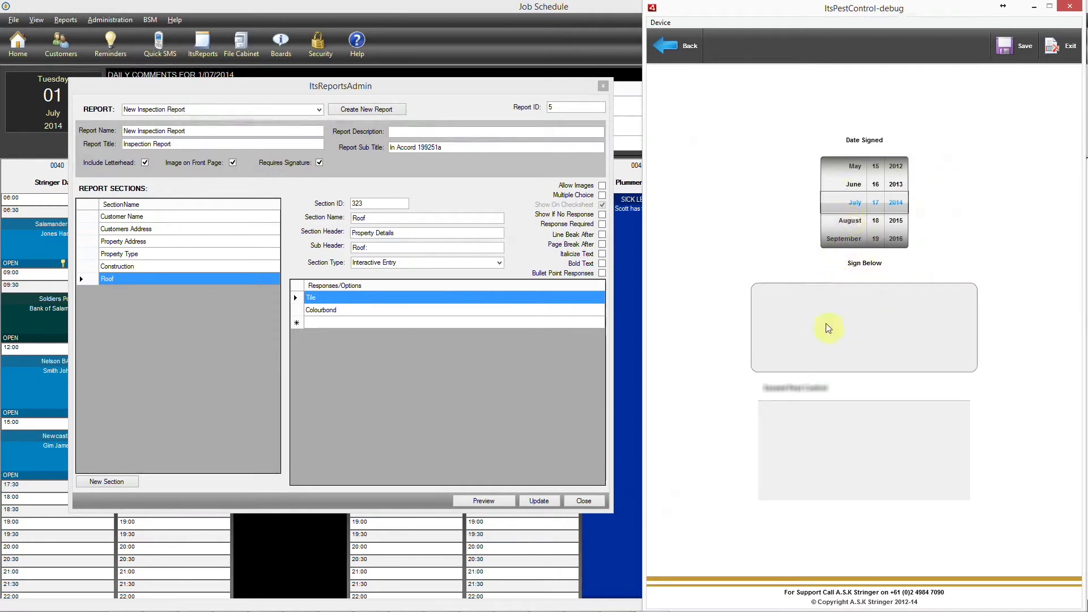
pyautogui.moveTo(800, 327)
pyautogui.mouseDown()
pyautogui.moveTo(846, 341)
pyautogui.moveTo(917, 324)
pyautogui.mouseUp()
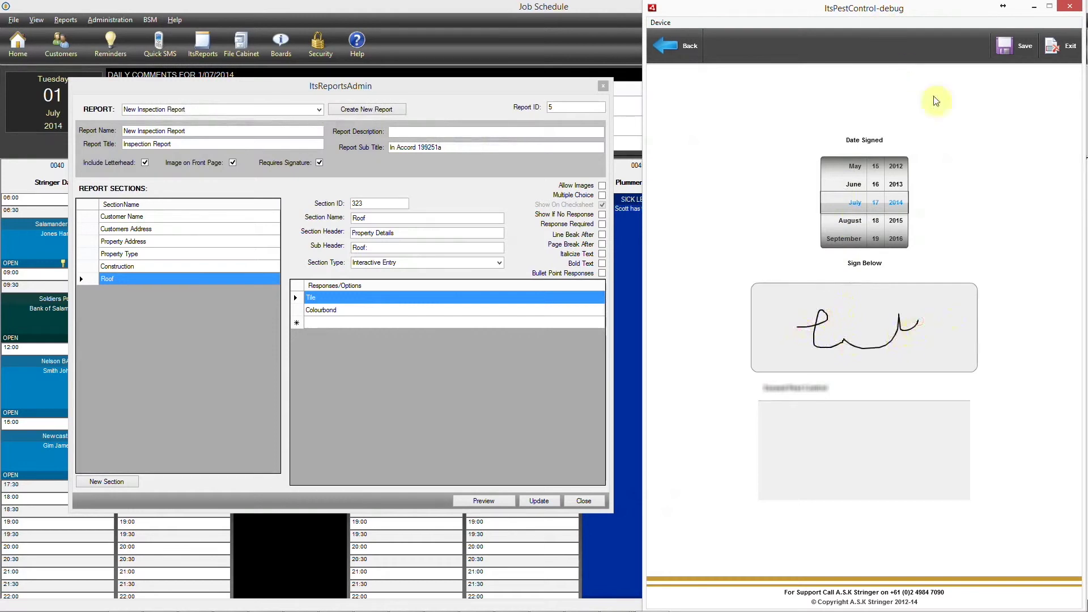
# Save the signed report, send it to the office immediately, and return to the main menu, clearing the mobile app off the schedule
pyautogui.click(1015, 46)
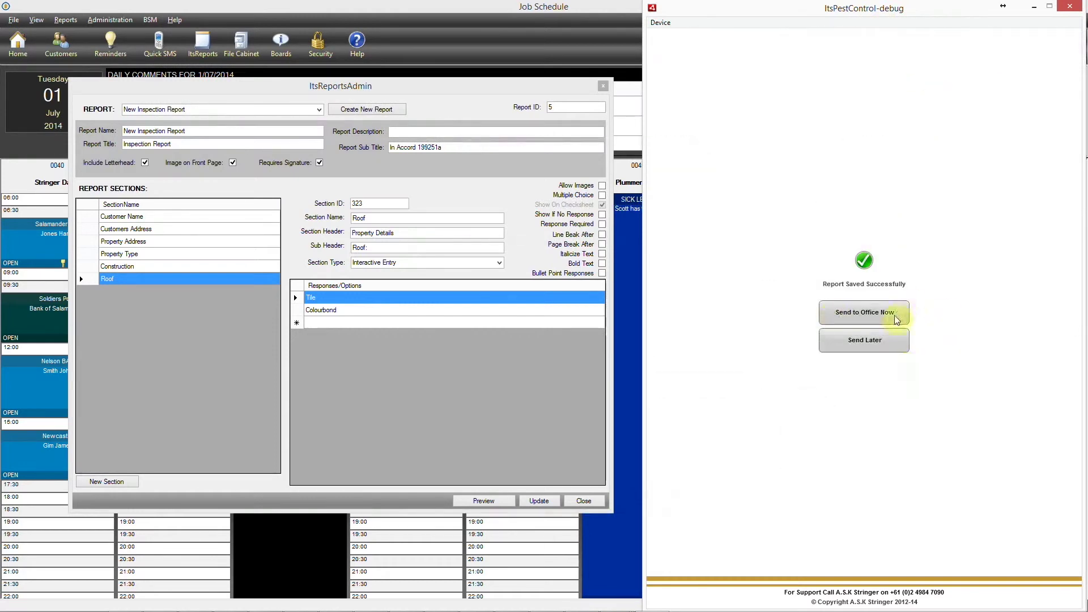
pyautogui.click(866, 313)
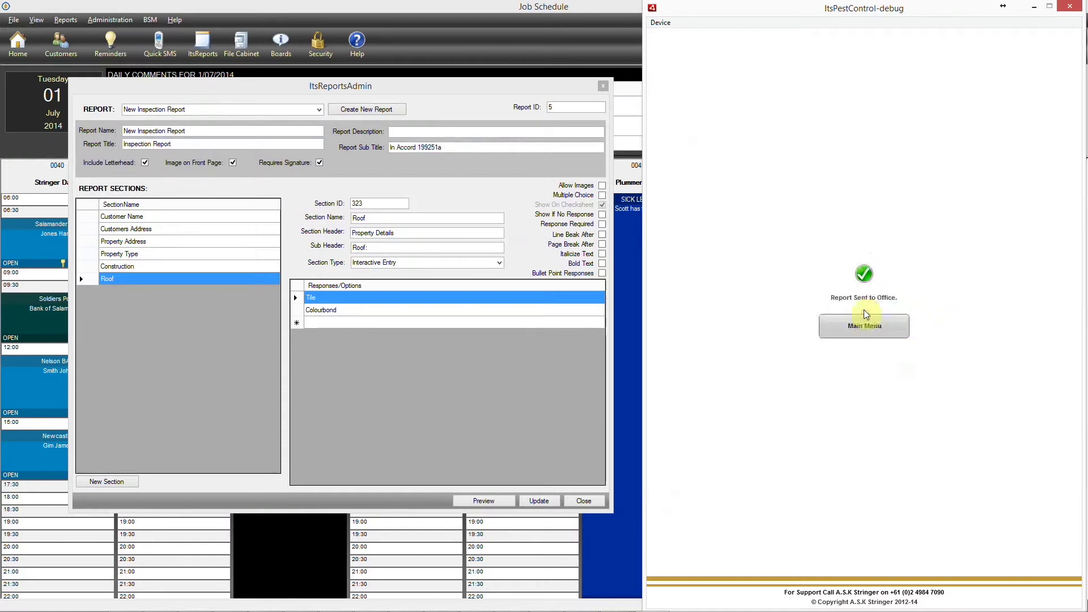
pyautogui.click(865, 324)
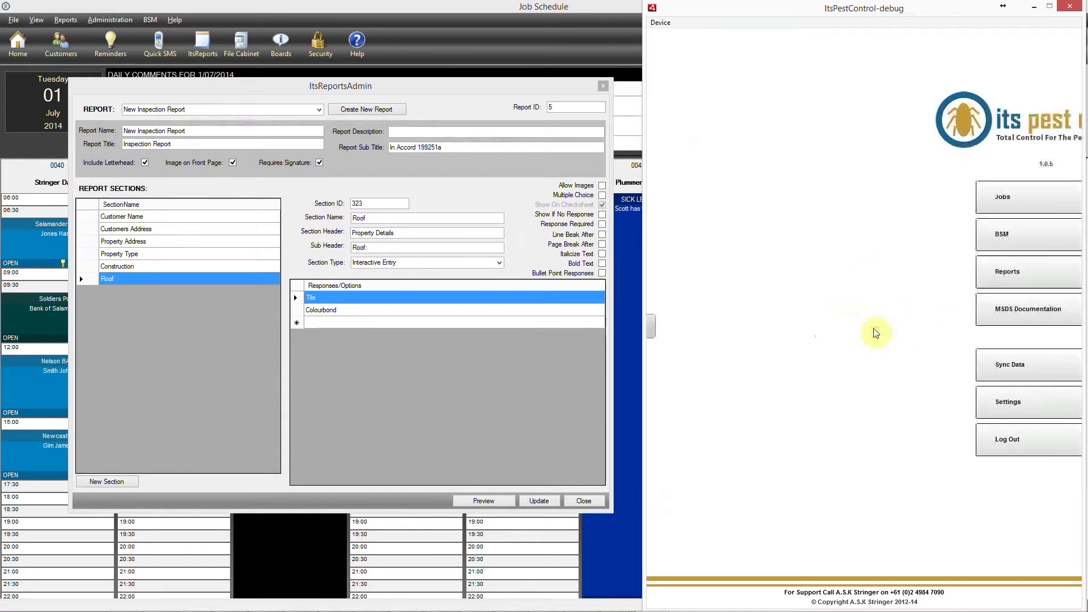
pyautogui.moveTo(863, 10); pyautogui.dragTo(1087, 53)
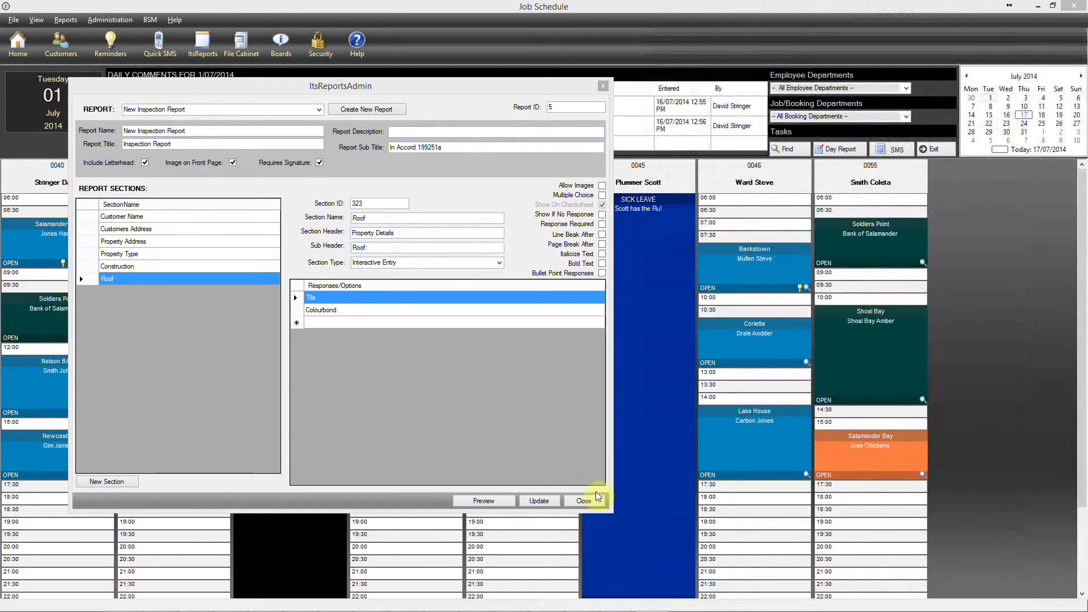
# Close the template editor, filter the ItsReports list to New Inspection Report, and open the submitted report
pyautogui.click(590, 499)
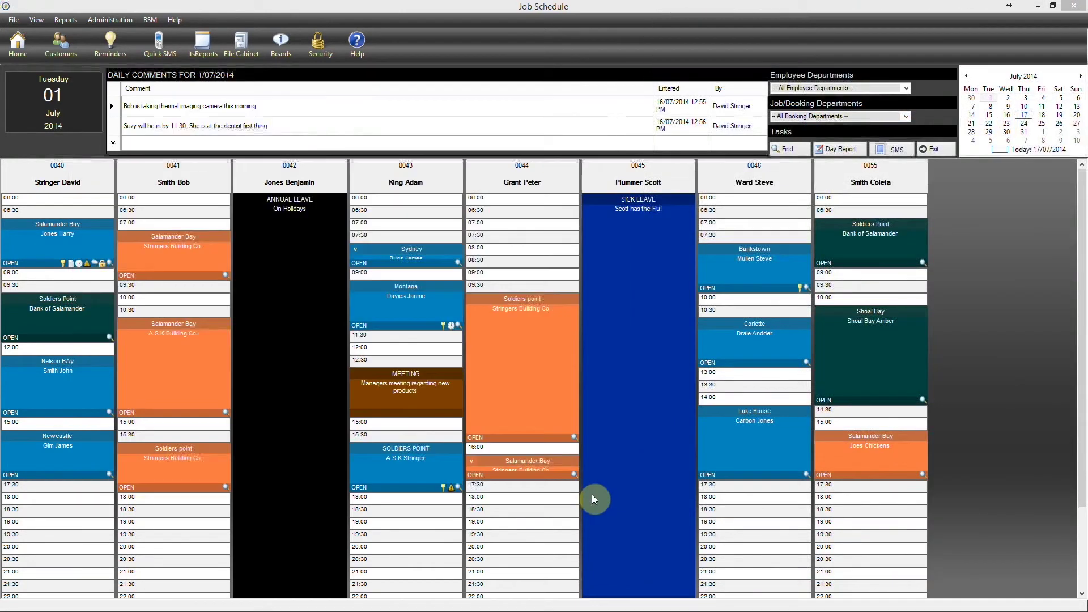
pyautogui.click(36, 20)
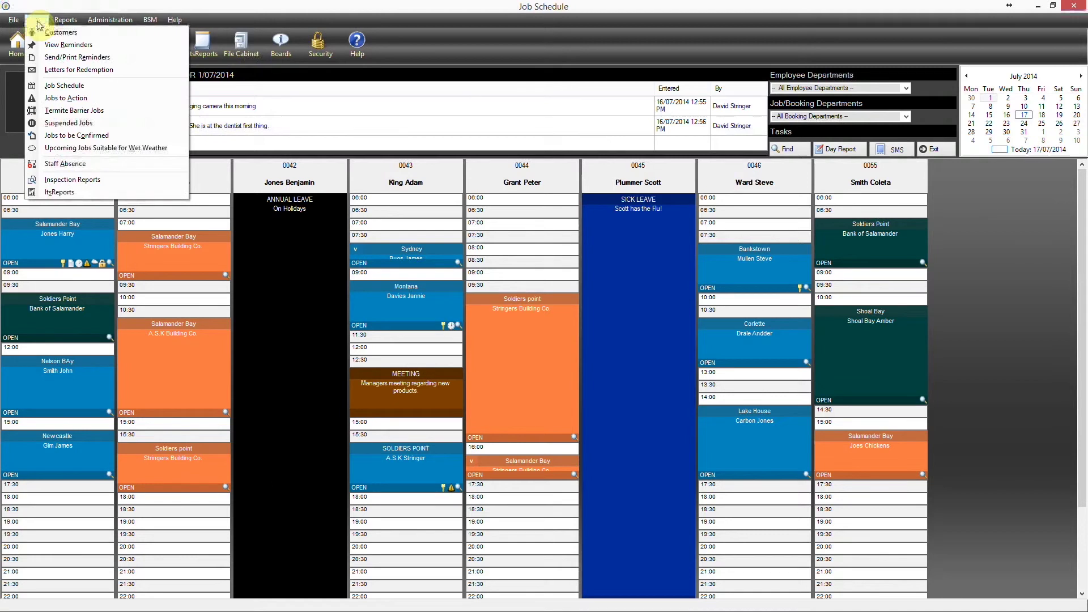
pyautogui.click(69, 190)
pyautogui.click(250, 112)
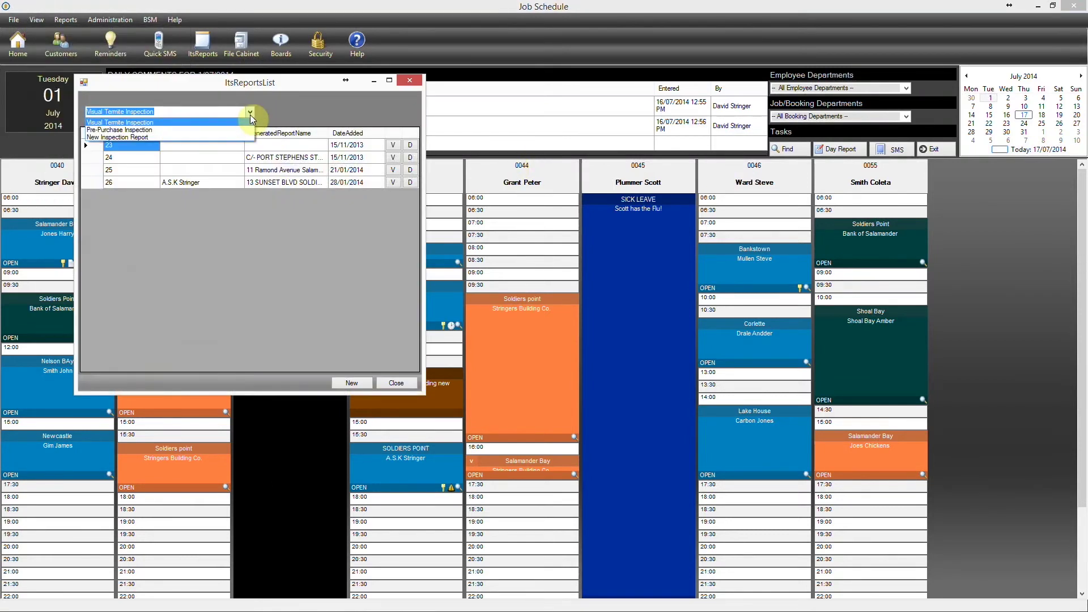
pyautogui.click(239, 139)
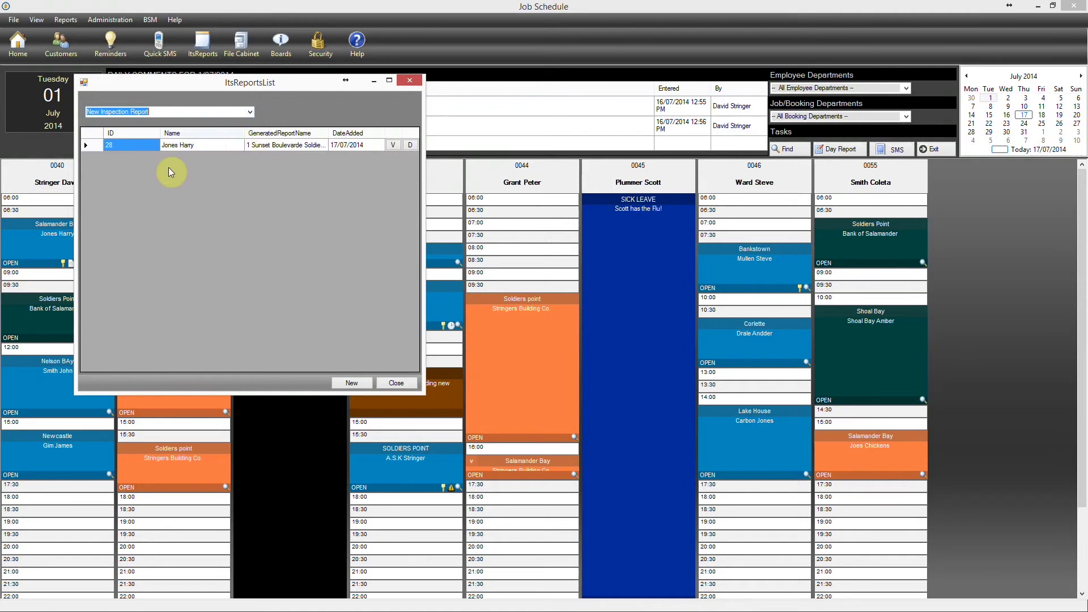
pyautogui.click(392, 146)
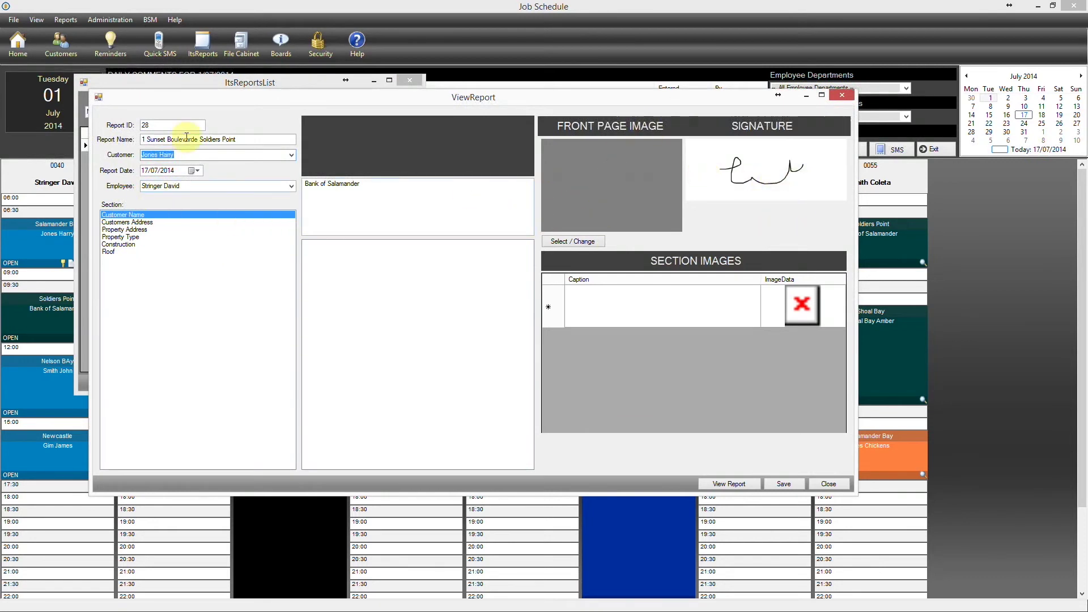
# Generate the report document and review the responses in the report's customer, property, construction and roof sections
pyautogui.click(731, 484)
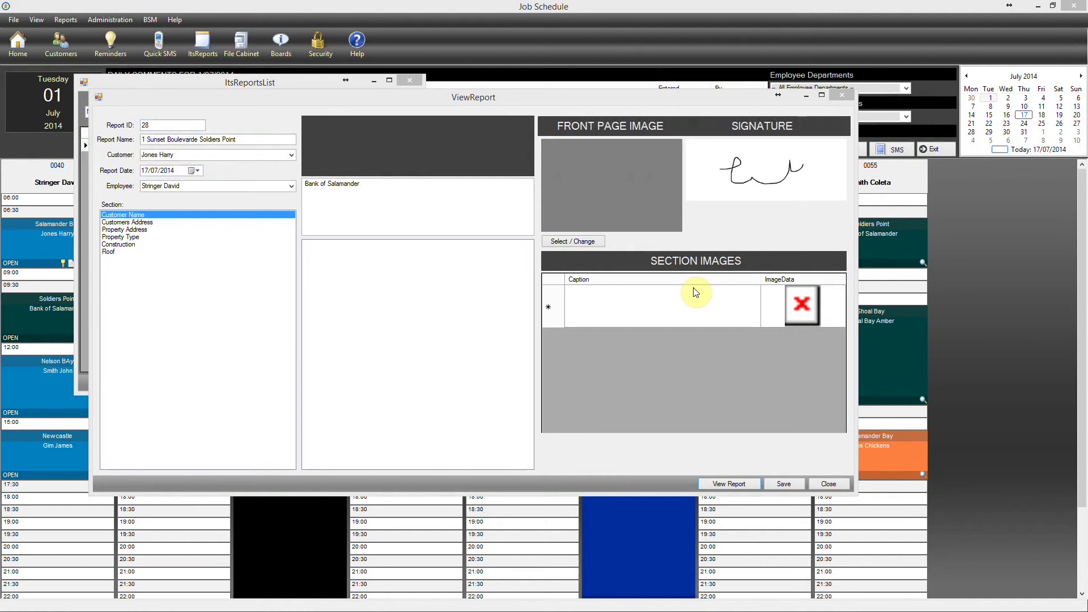
pyautogui.click(134, 222)
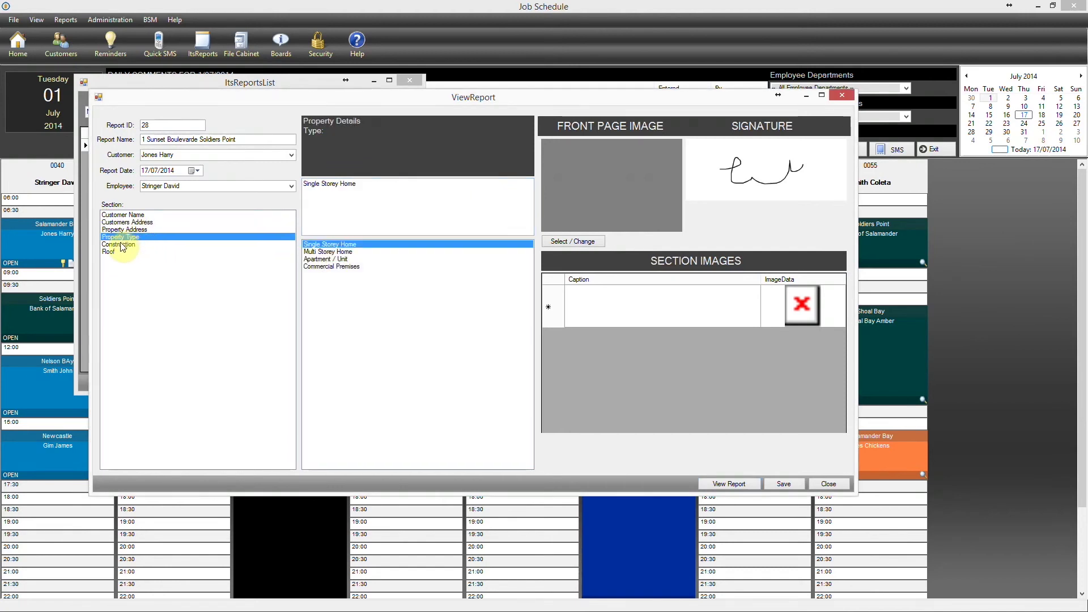
pyautogui.click(122, 245)
pyautogui.click(109, 253)
pyautogui.click(136, 237)
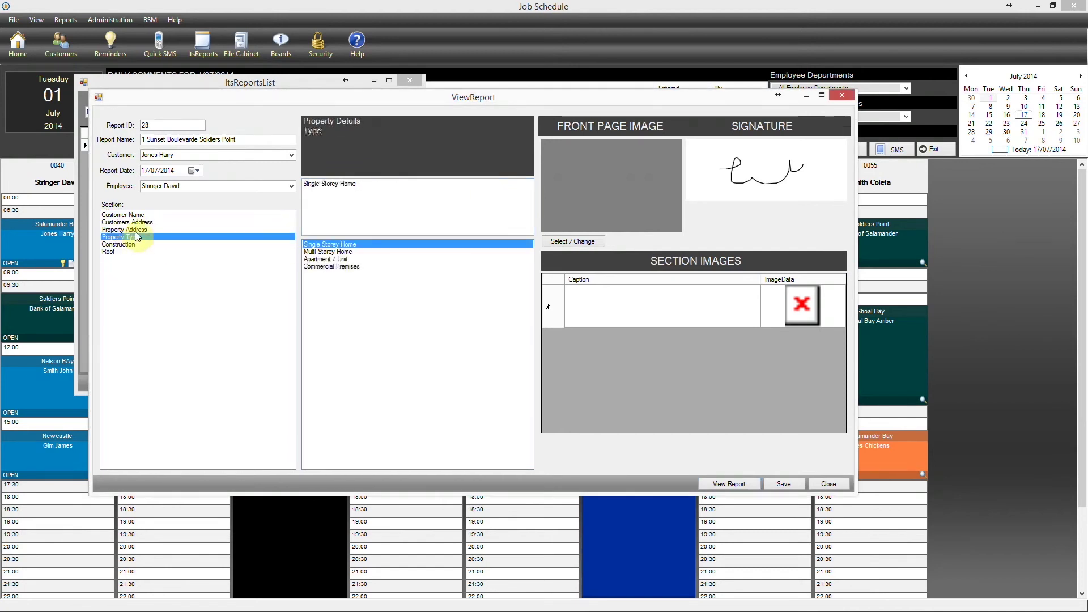
pyautogui.click(135, 229)
pyautogui.click(134, 223)
pyautogui.click(133, 216)
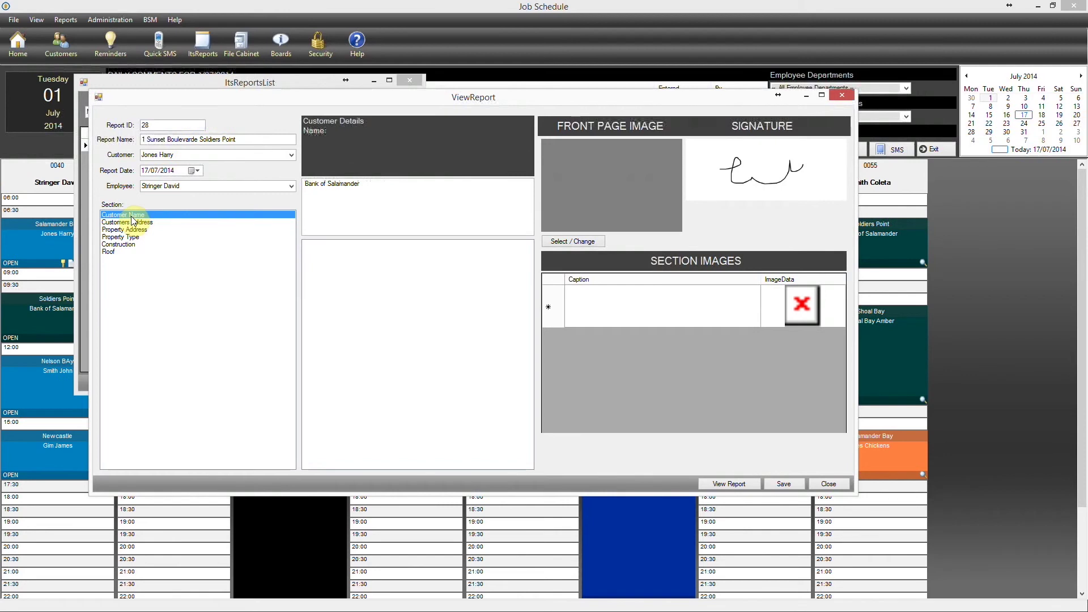
pyautogui.click(130, 223)
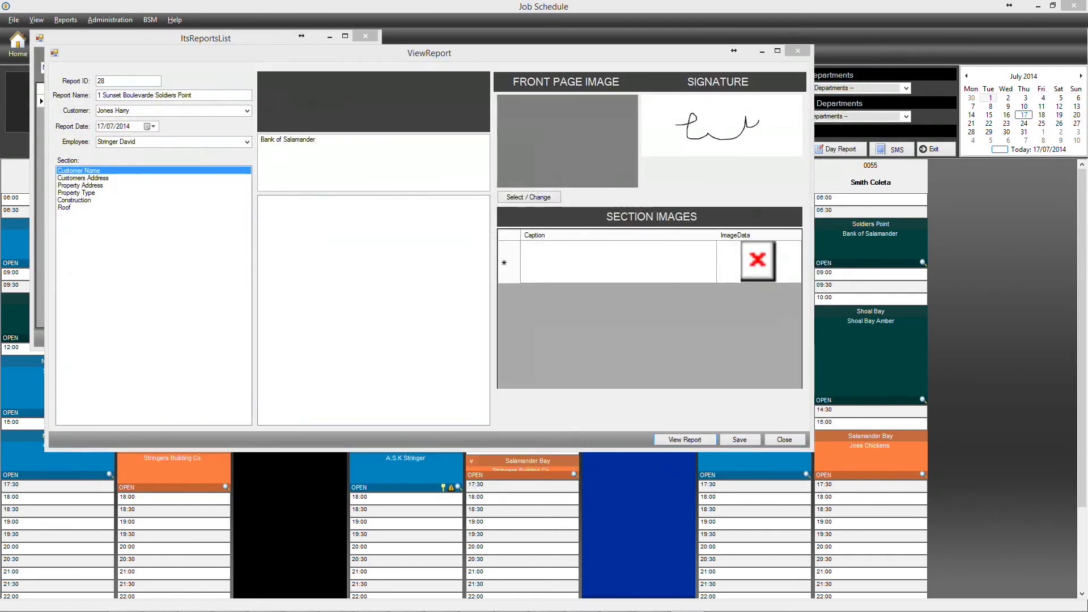
# Switch to the generated Word report and examine its address, property details and signature
pyautogui.moveTo(1087, 74); pyautogui.dragTo(556, 2)
pyautogui.scroll(-10, 699, 335)
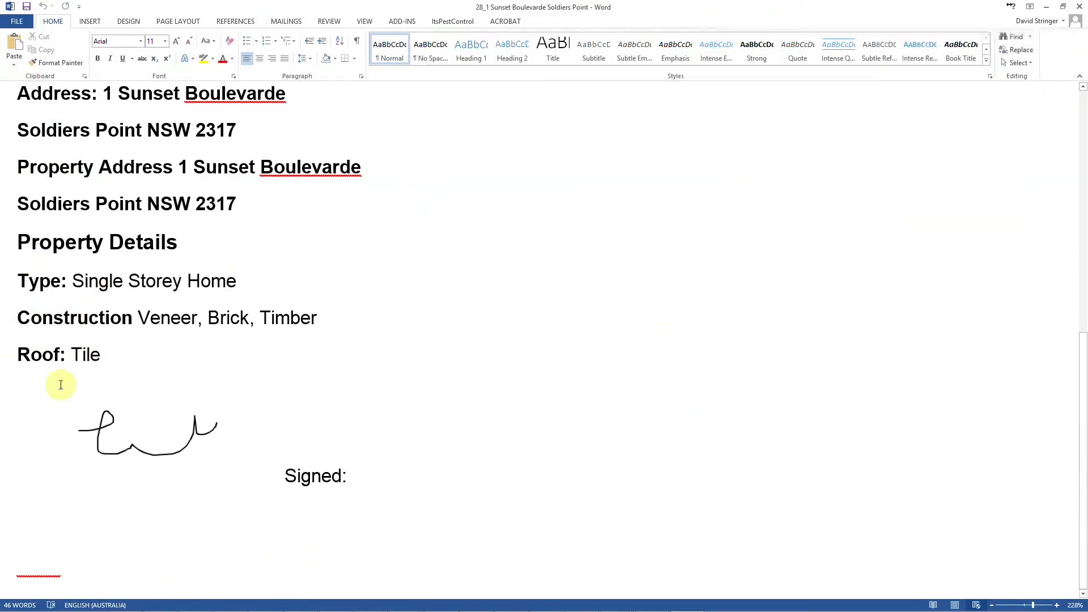
pyautogui.scroll(2, 269, 362)
pyautogui.scroll(2, 269, 362)
pyautogui.scroll(4, 434, 395)
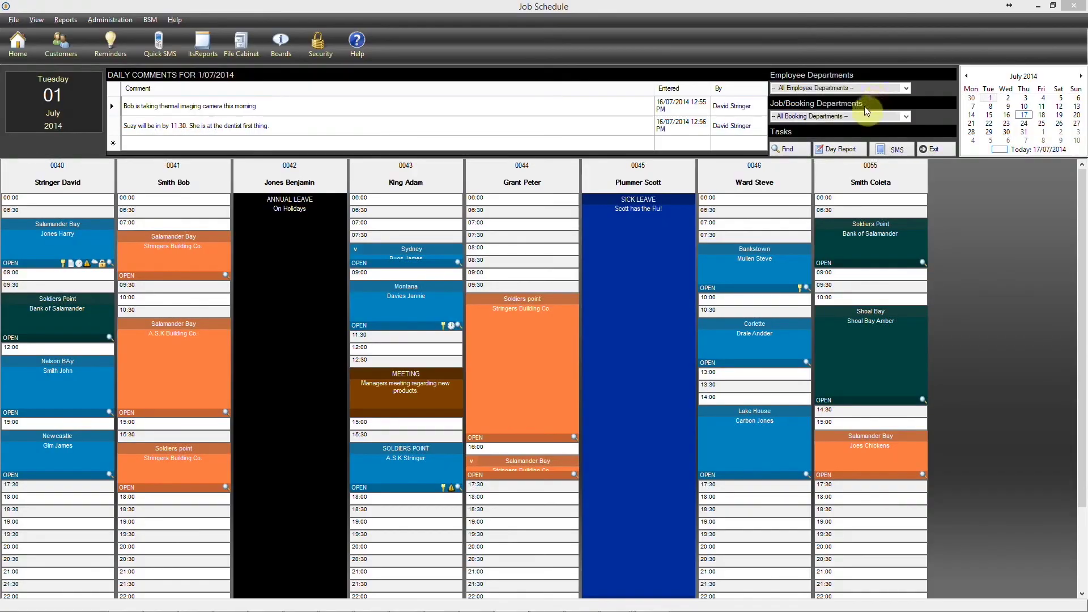
# Reopen the report template editor and load the Visual Termite Inspection template
pyautogui.click(63, 21)
pyautogui.moveTo(113, 20)
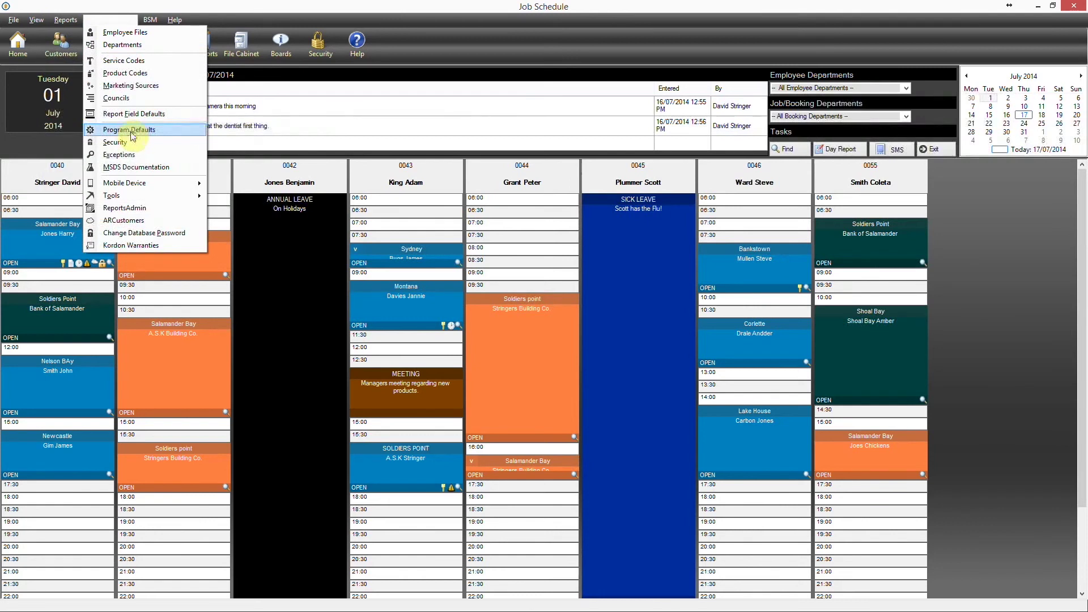
pyautogui.click(125, 208)
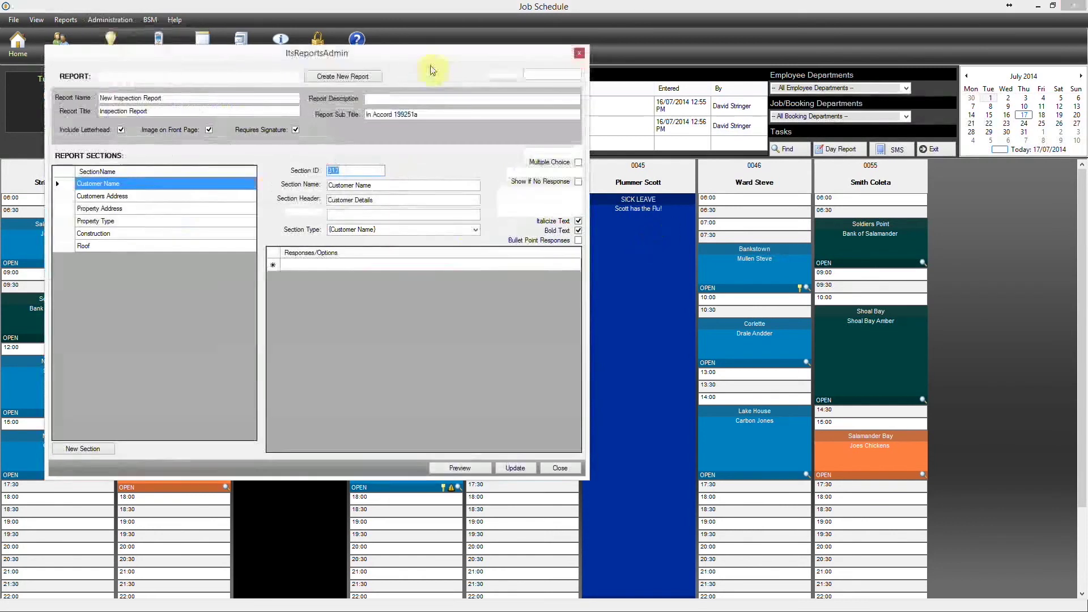
pyautogui.click(296, 77)
pyautogui.click(229, 91)
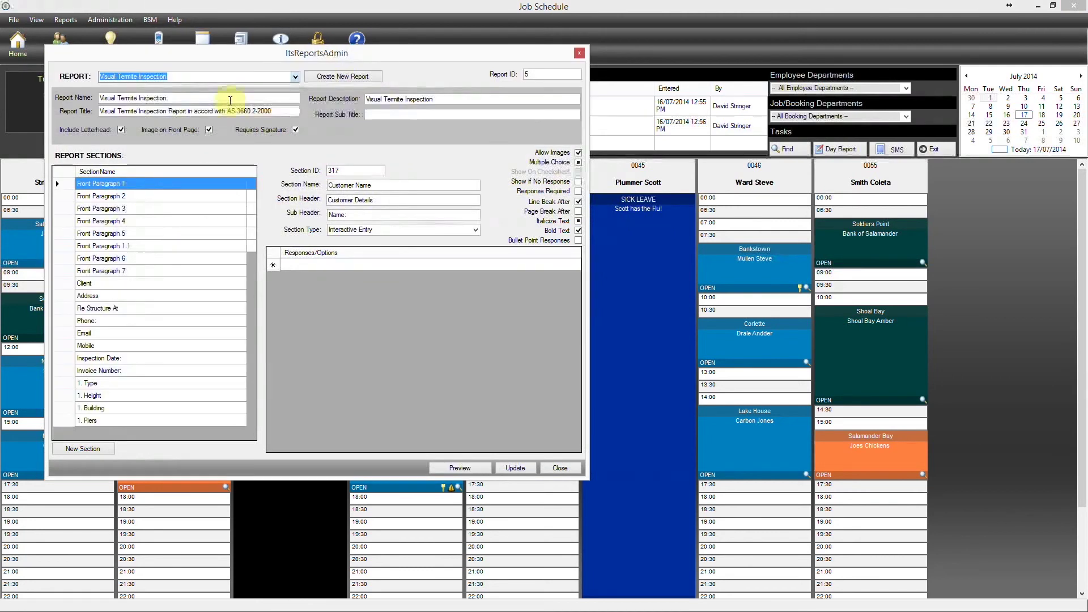
# Preview the Visual Termite Inspection template, look through it down to the signature block, and close the preview
pyautogui.click(462, 465)
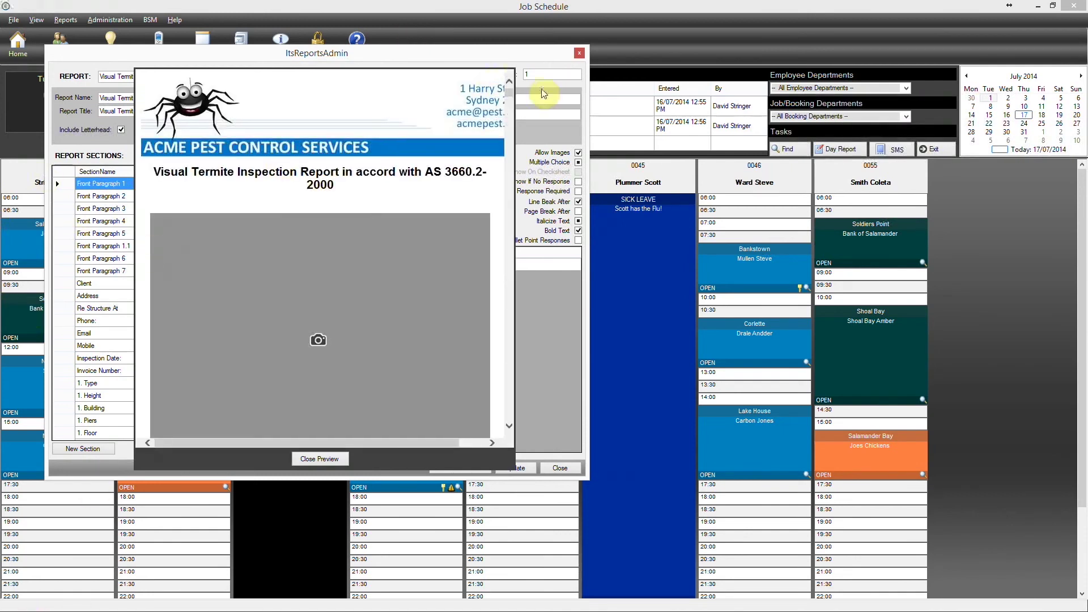
pyautogui.moveTo(508, 93); pyautogui.dragTo(512, 162)
pyautogui.scroll(-15, 511, 404)
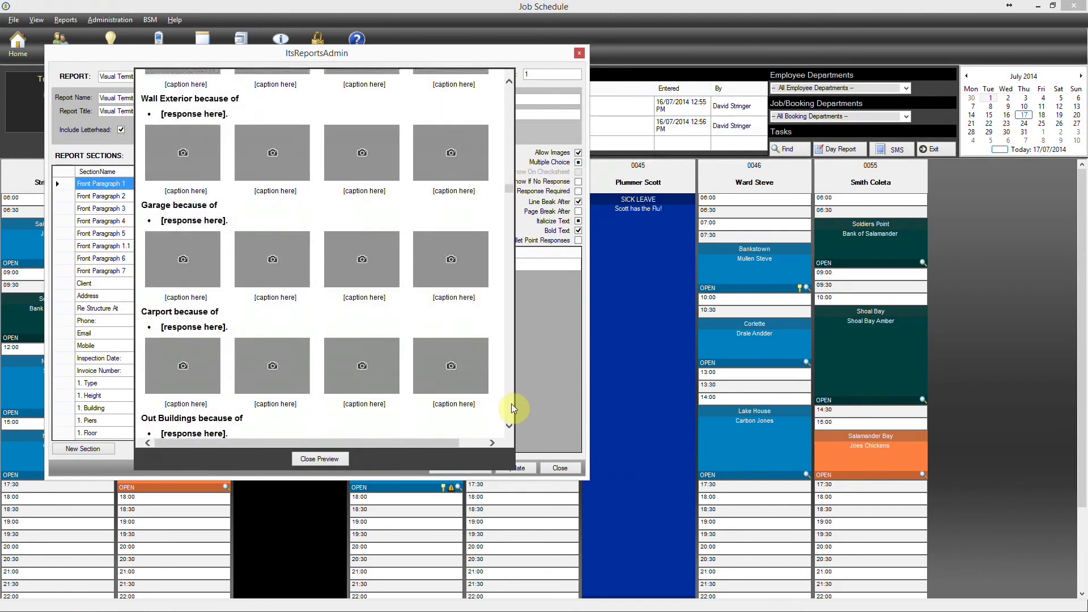
pyautogui.scroll(-3, 516, 391)
pyautogui.moveTo(511, 236); pyautogui.dragTo(510, 421)
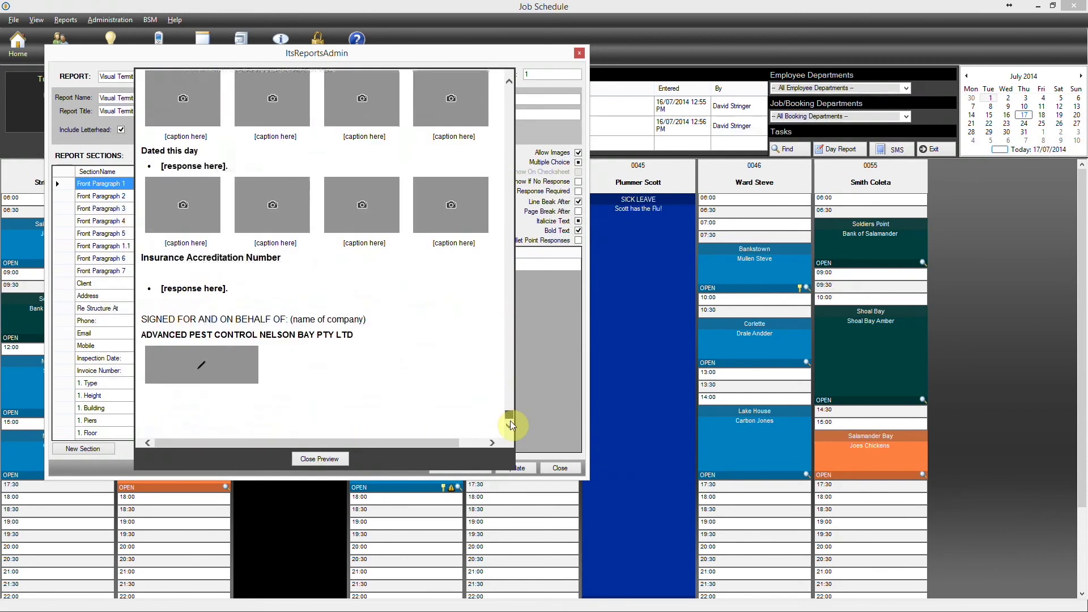
pyautogui.click(318, 459)
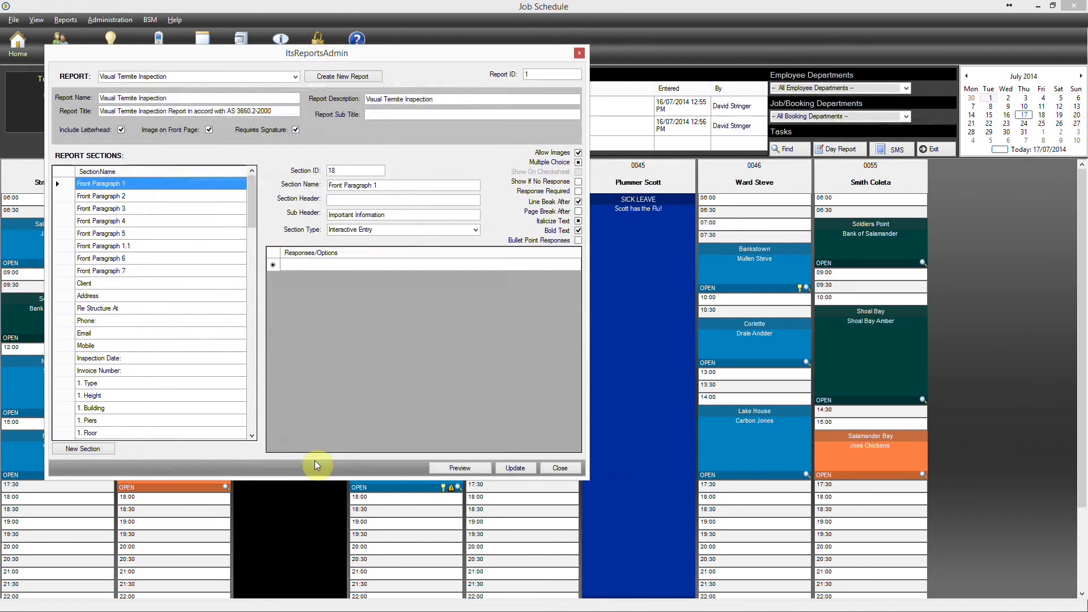